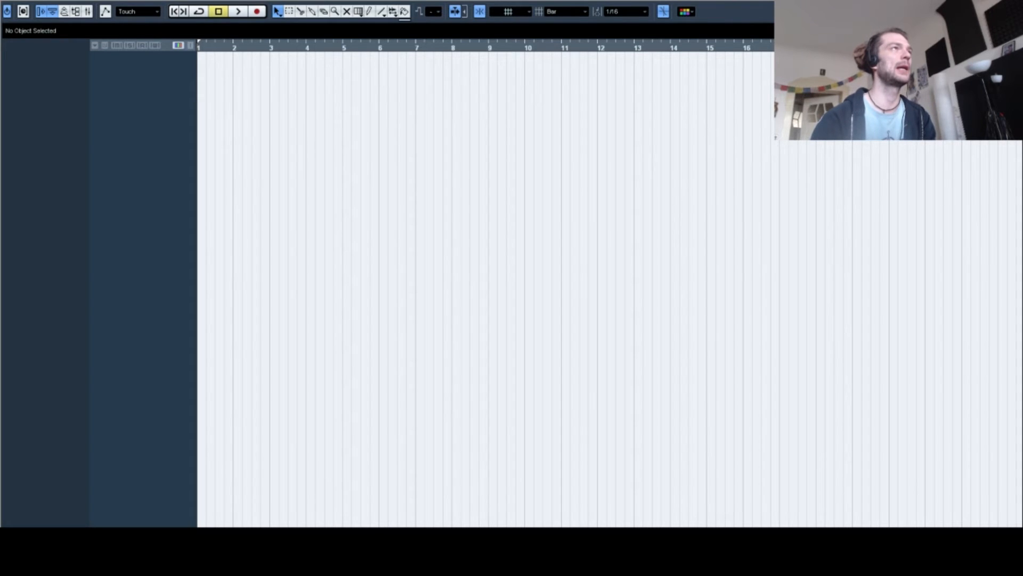
Step: Show the transport panel, then add one instrument track using BazzISM2 and reposition its plug-in window
{"action": "key", "text": "F2"}
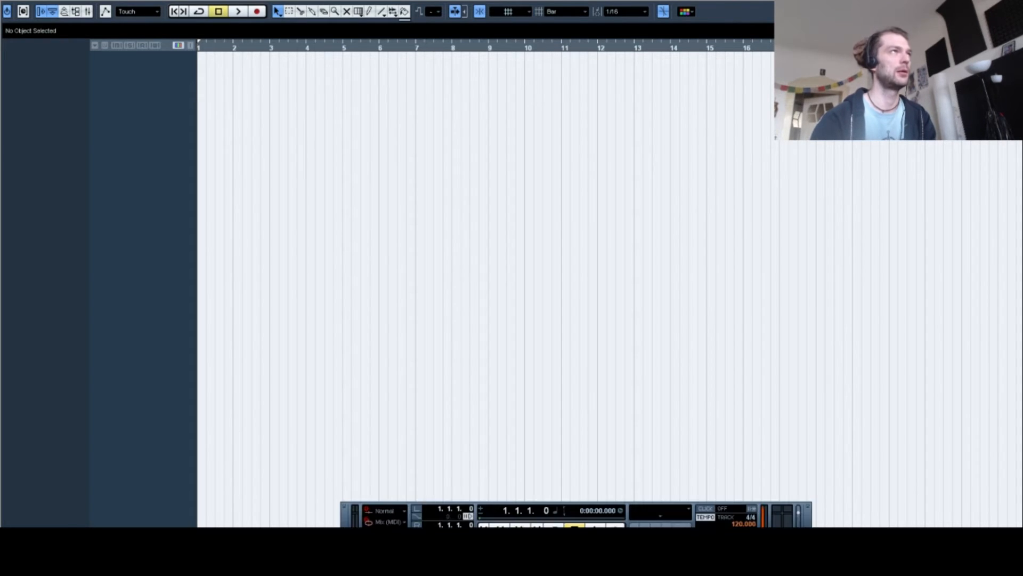
{"action": "right_click", "coordinate": [134, 87]}
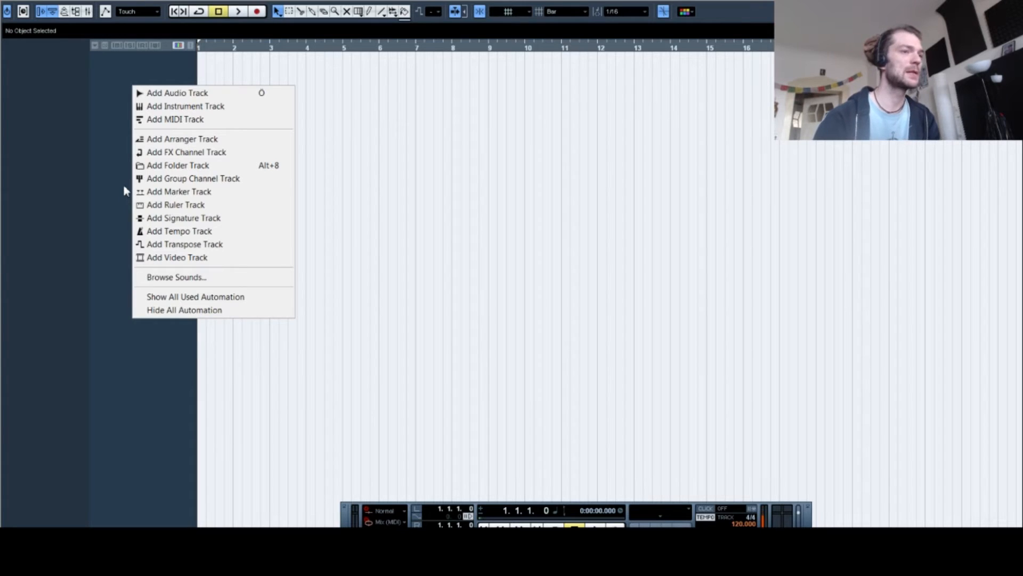
{"action": "left_click", "coordinate": [160, 107]}
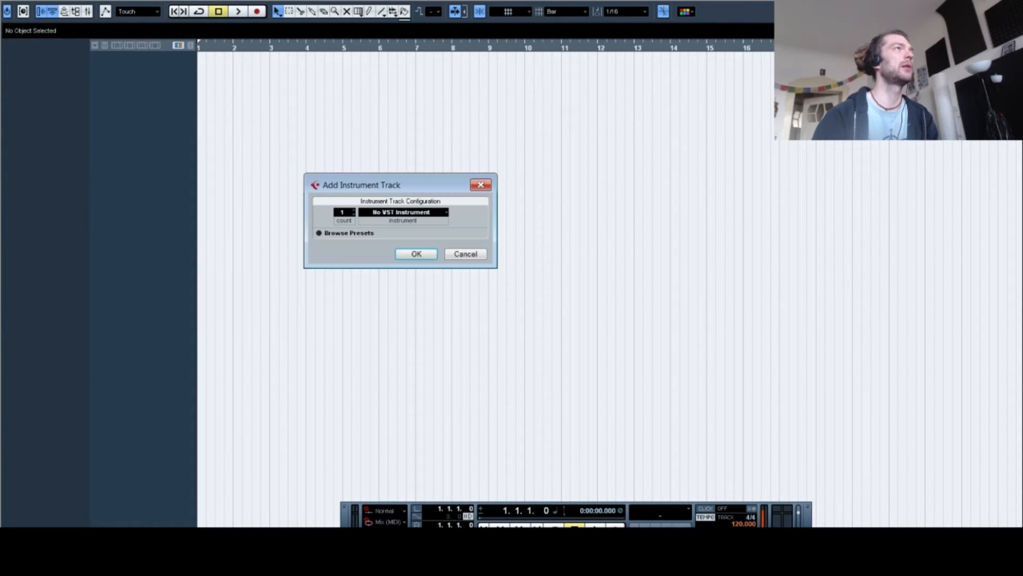
{"action": "left_click", "coordinate": [403, 212]}
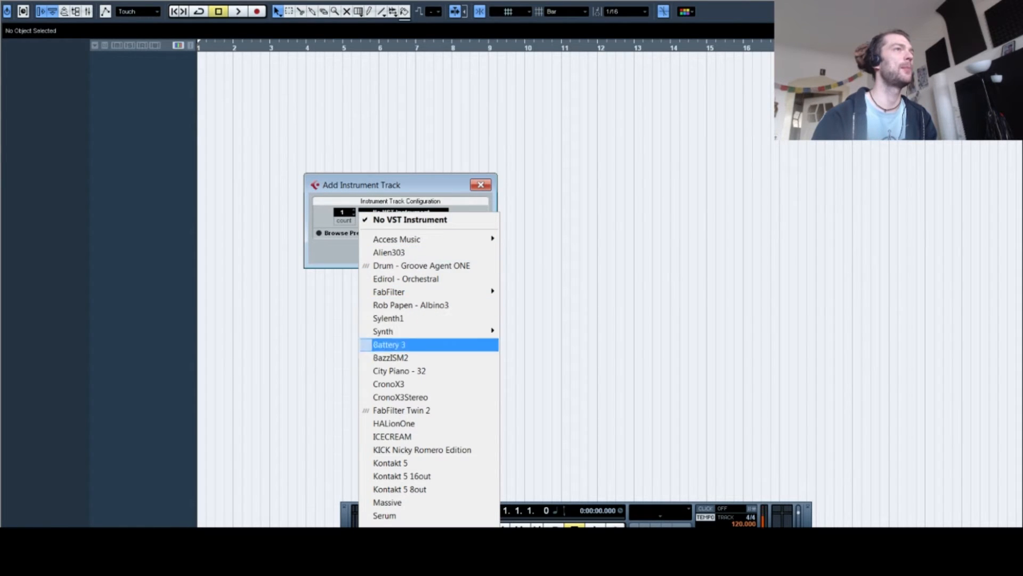
{"action": "left_click", "coordinate": [390, 357]}
{"action": "left_click", "coordinate": [416, 254]}
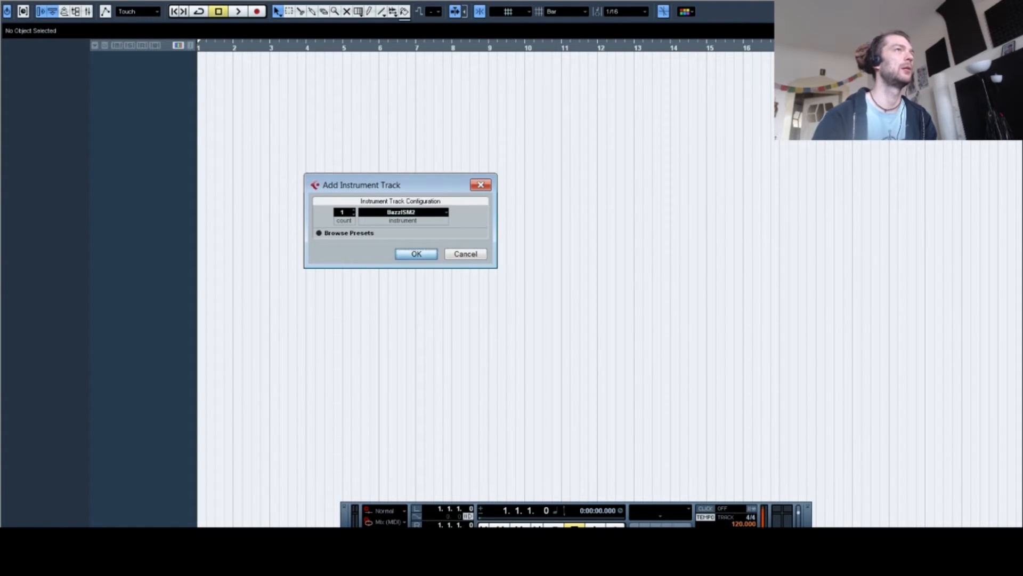
{"action": "left_click", "coordinate": [81, 149]}
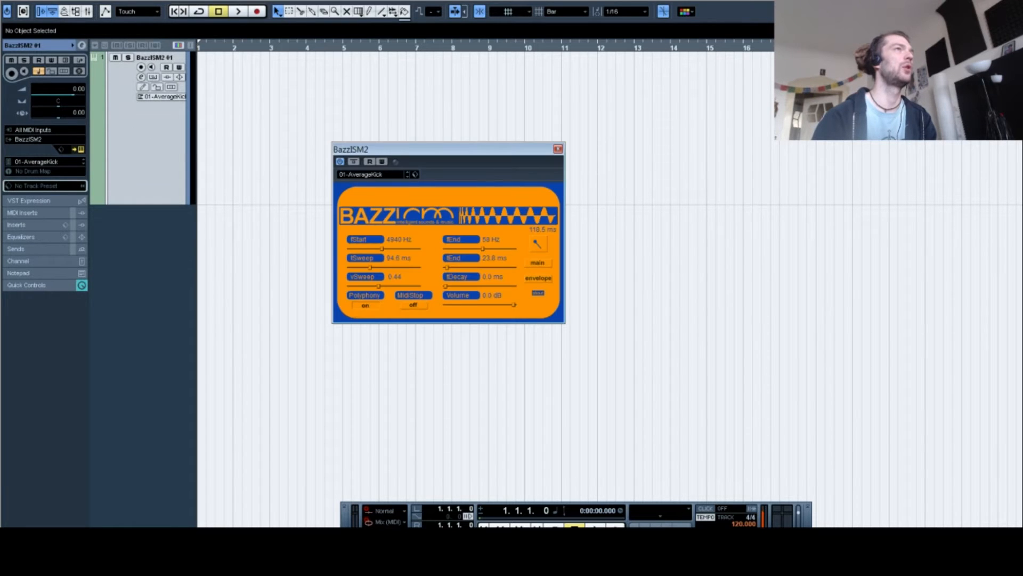
{"action": "left_click_drag", "start_coordinate": [449, 150], "coordinate": [513, 67]}
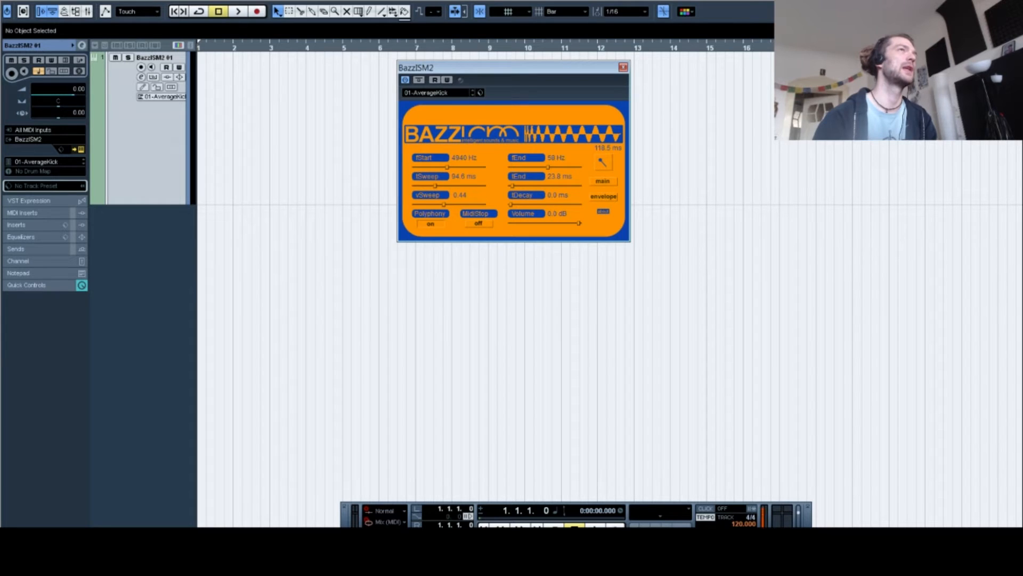
{"action": "right_click", "coordinate": [160, 132]}
{"action": "mouse_move", "coordinate": [177, 139]}
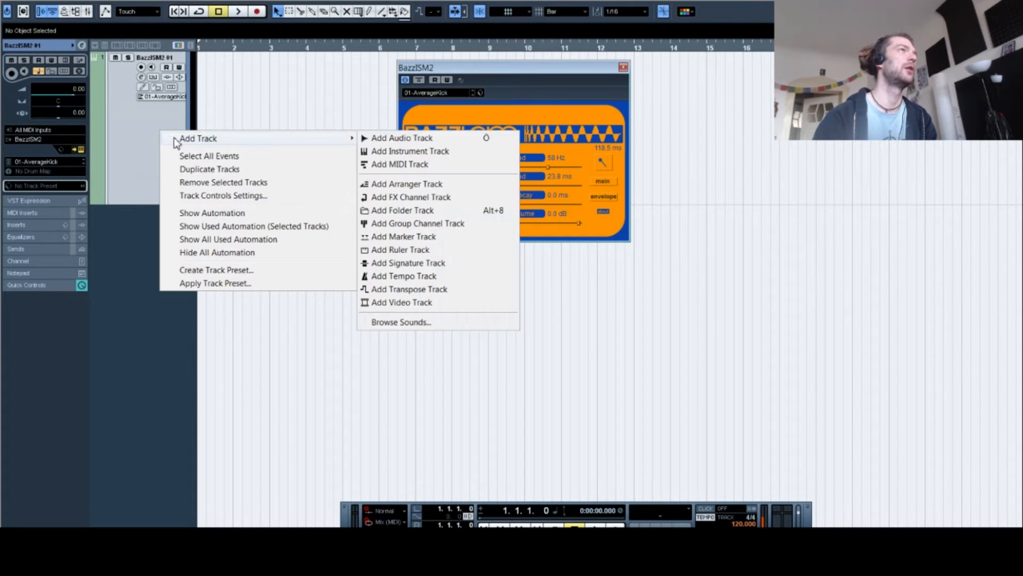
{"action": "left_click", "coordinate": [197, 104]}
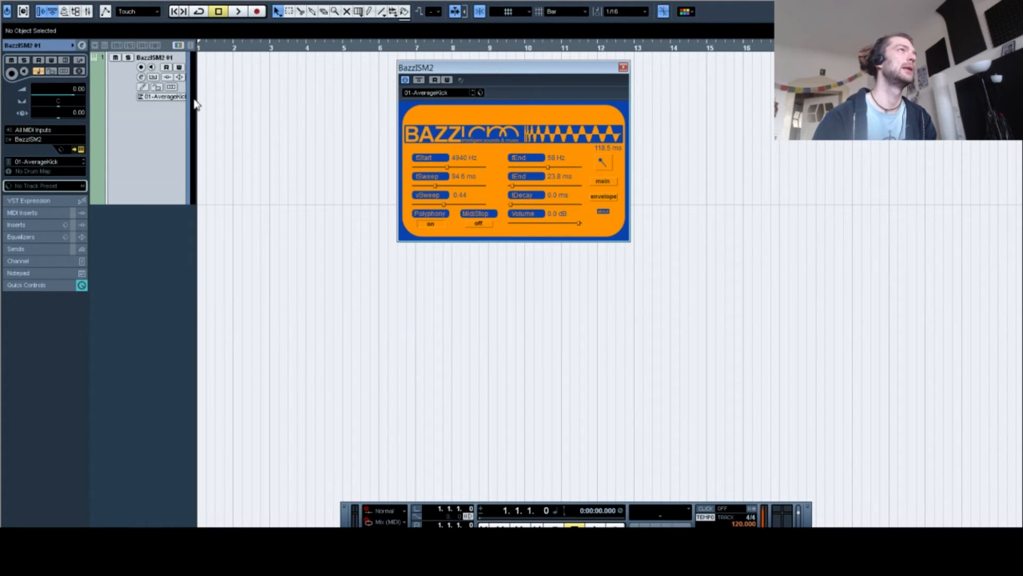
Step: Add a second instrument track below the BazzISM2 track, using the vb-1 synth
{"action": "right_click", "coordinate": [137, 246]}
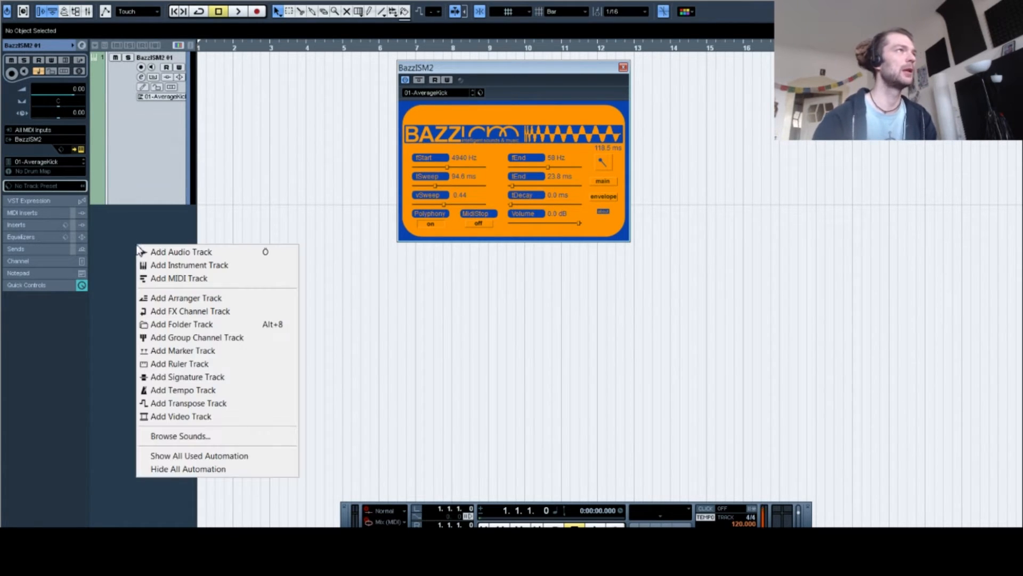
{"action": "left_click", "coordinate": [178, 266]}
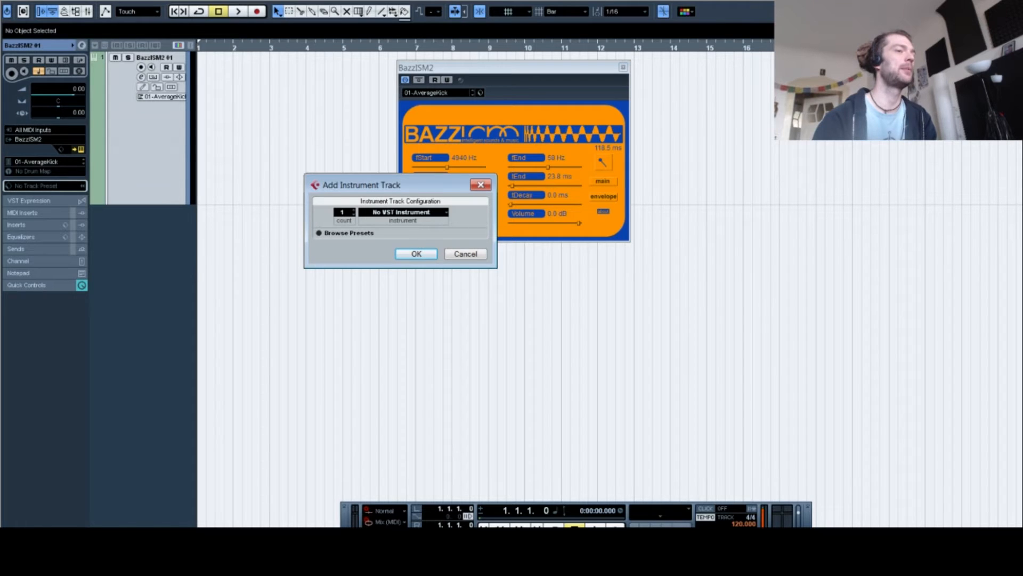
{"action": "left_click", "coordinate": [403, 212]}
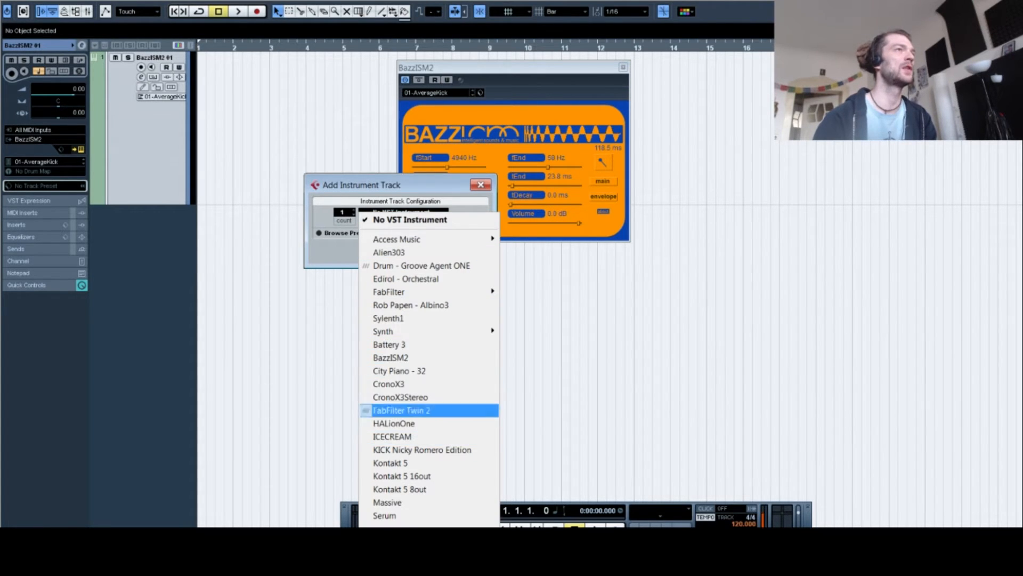
{"action": "mouse_move", "coordinate": [405, 331]}
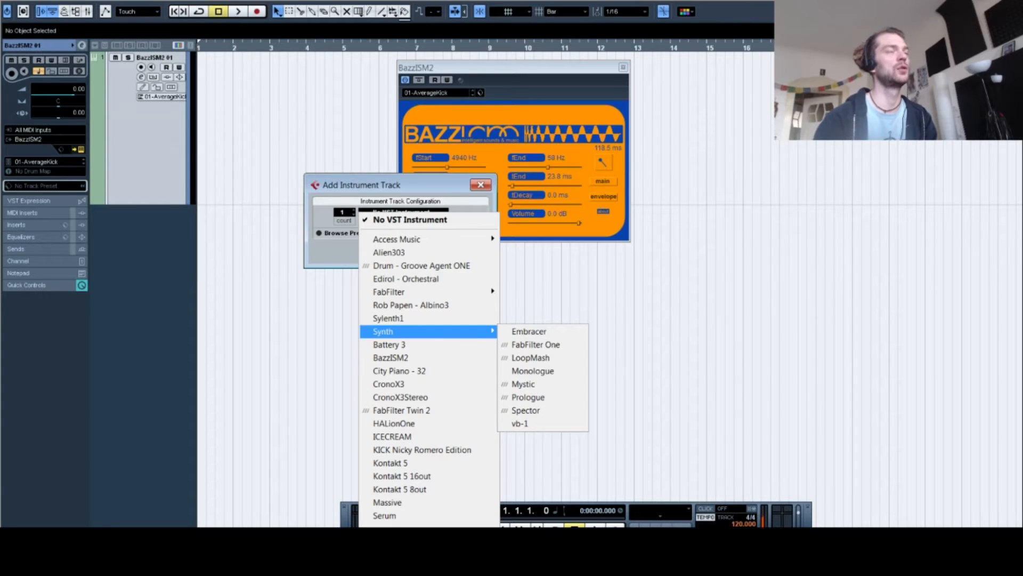
{"action": "left_click", "coordinate": [520, 423]}
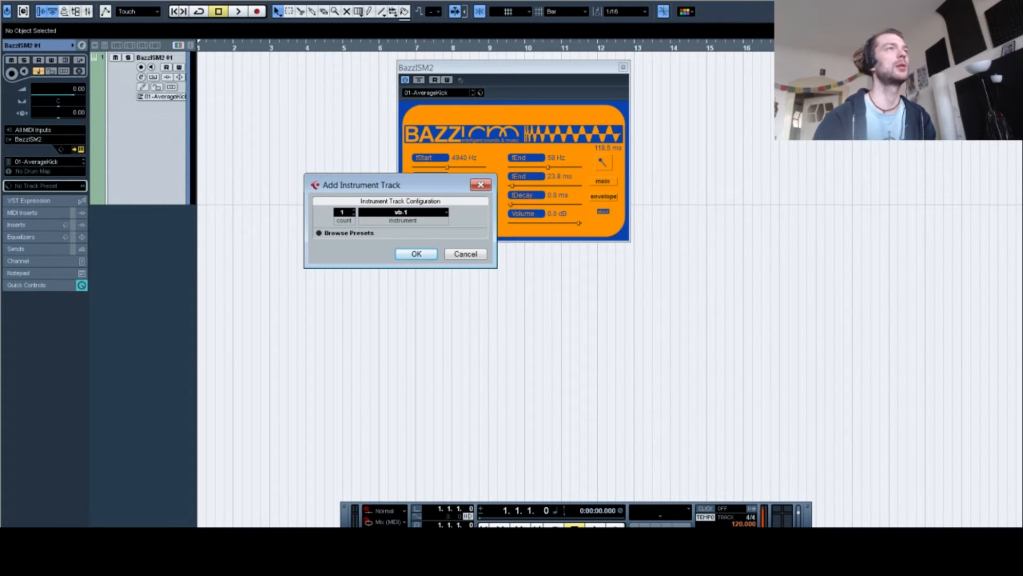
{"action": "left_click", "coordinate": [416, 254]}
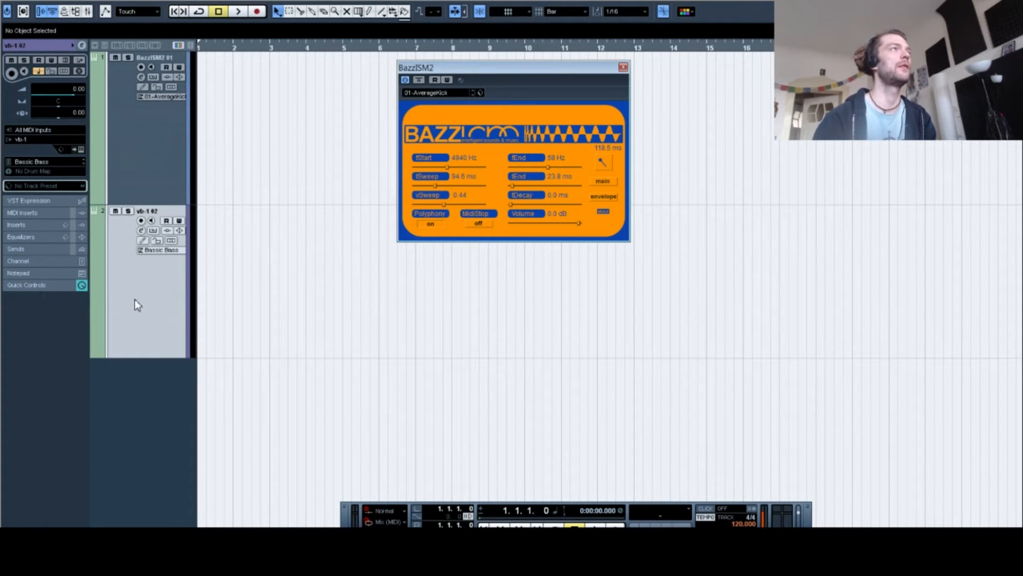
Step: Draw a one-bar MIDI part in bar 1 of the BazzISM2 track
{"action": "left_click", "coordinate": [136, 166]}
{"action": "left_click", "coordinate": [161, 270]}
{"action": "left_click", "coordinate": [141, 164]}
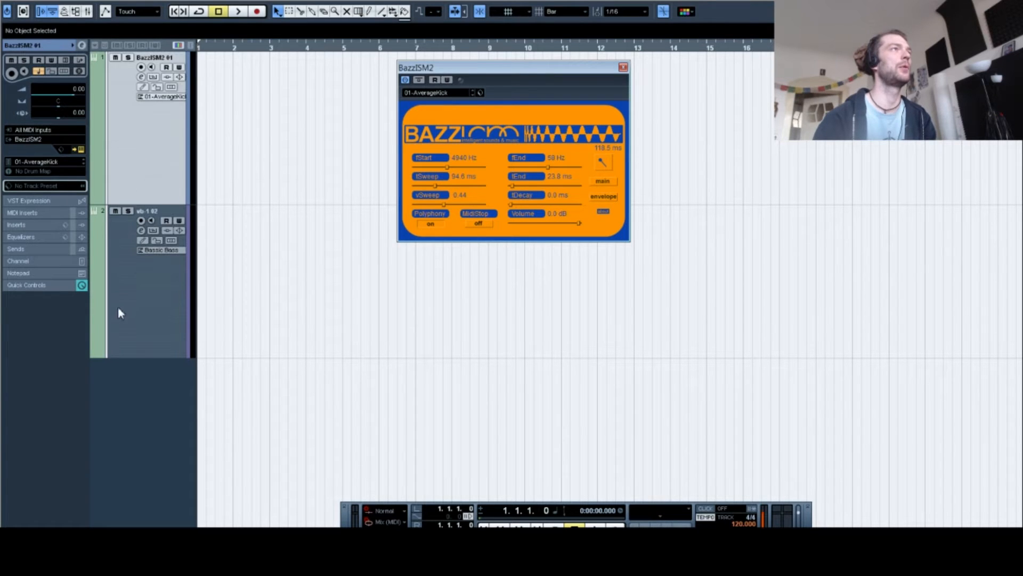
{"action": "left_click", "coordinate": [136, 267]}
{"action": "left_click", "coordinate": [159, 115]}
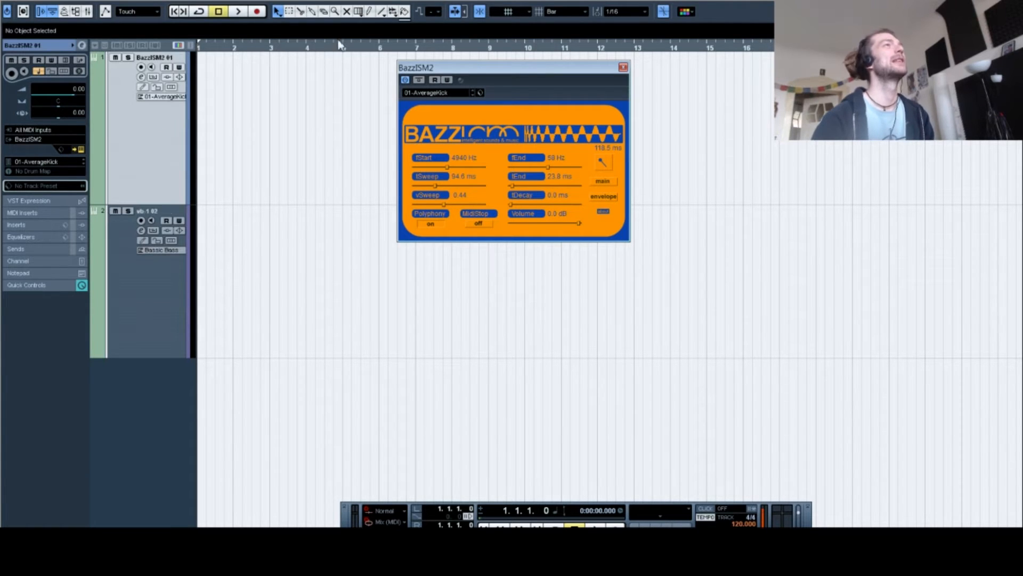
{"action": "left_click", "coordinate": [370, 11]}
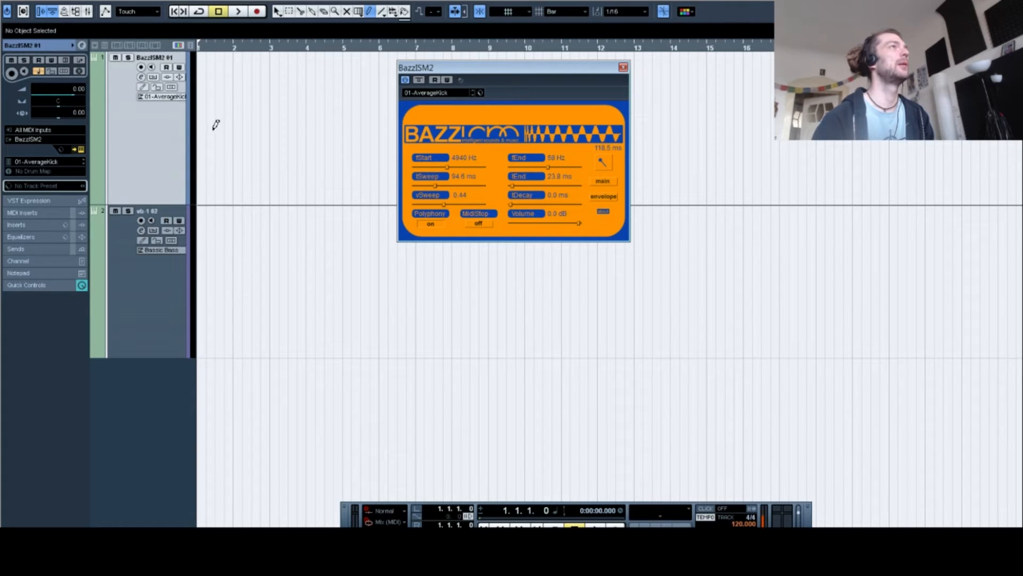
{"action": "left_click_drag", "start_coordinate": [209, 145], "coordinate": [219, 153]}
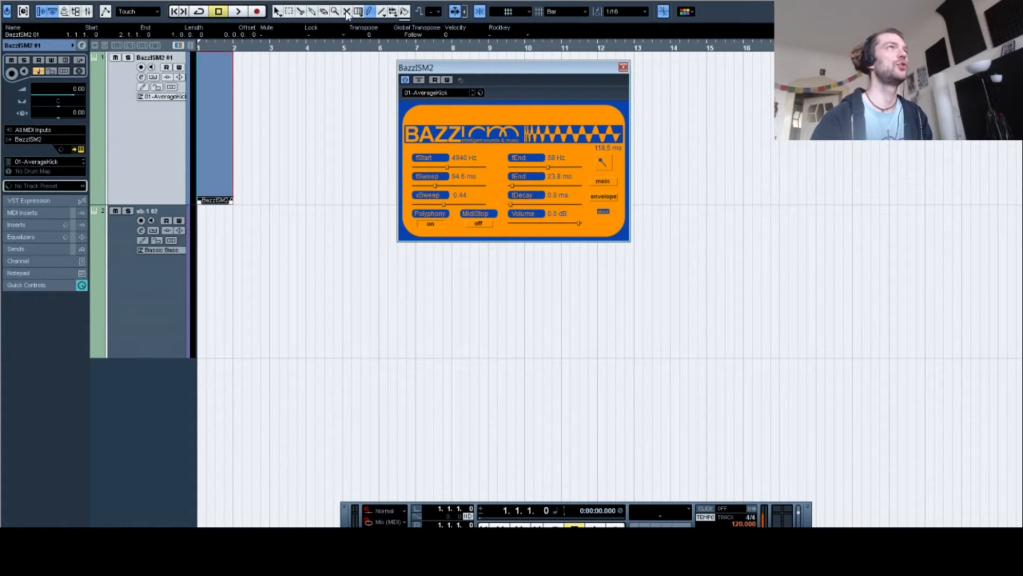
Step: Switch from drawing to the Object Selection tool with Normal Sizing
{"action": "right_click", "coordinate": [274, 152]}
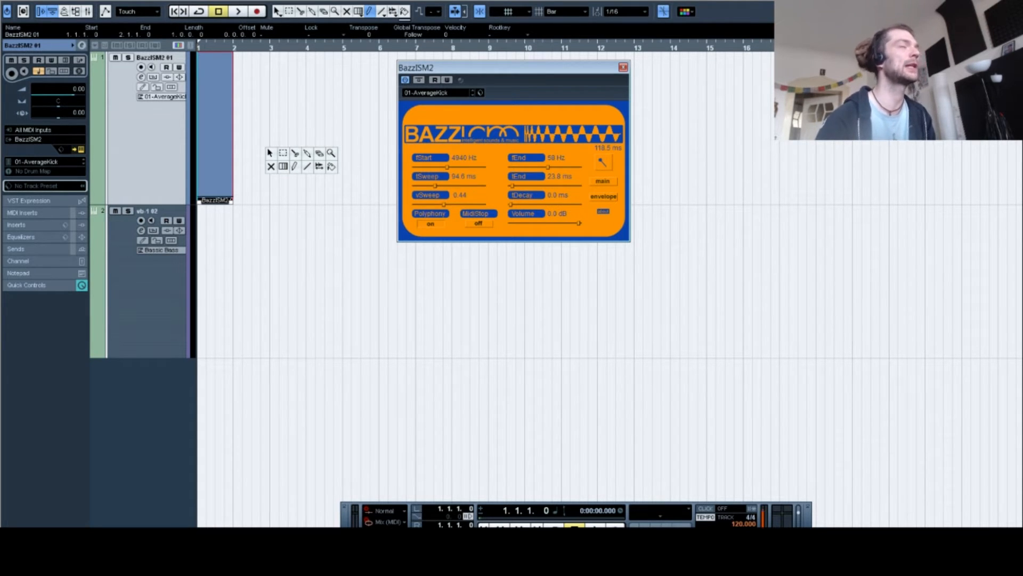
{"action": "left_click", "coordinate": [294, 166]}
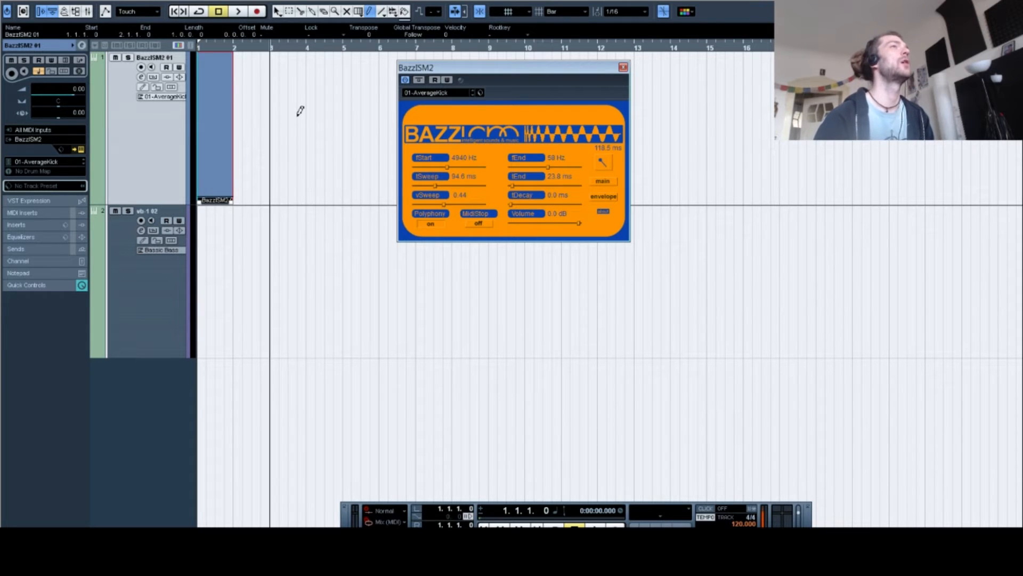
{"action": "key", "text": "1"}
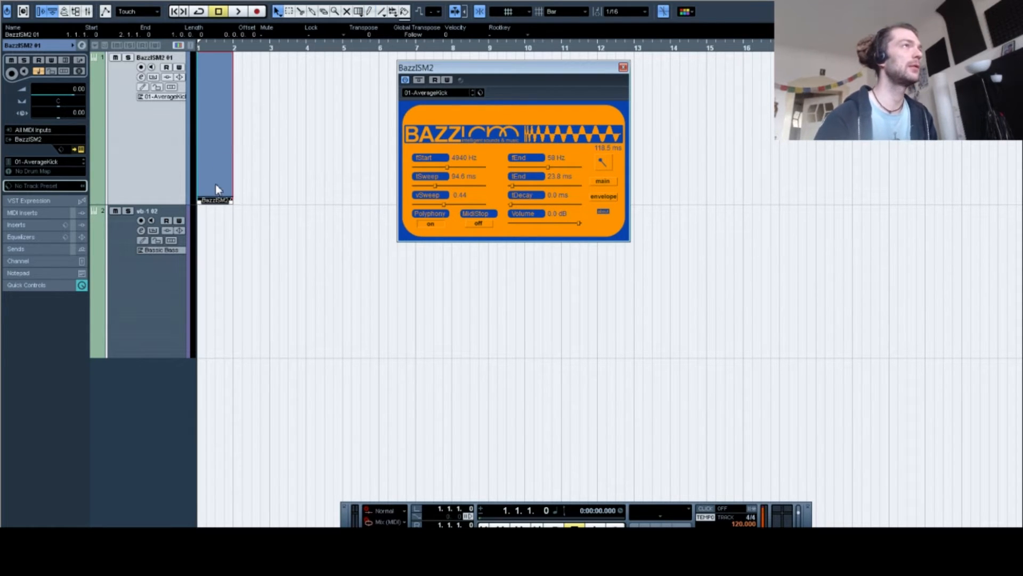
{"action": "left_click", "coordinate": [278, 11]}
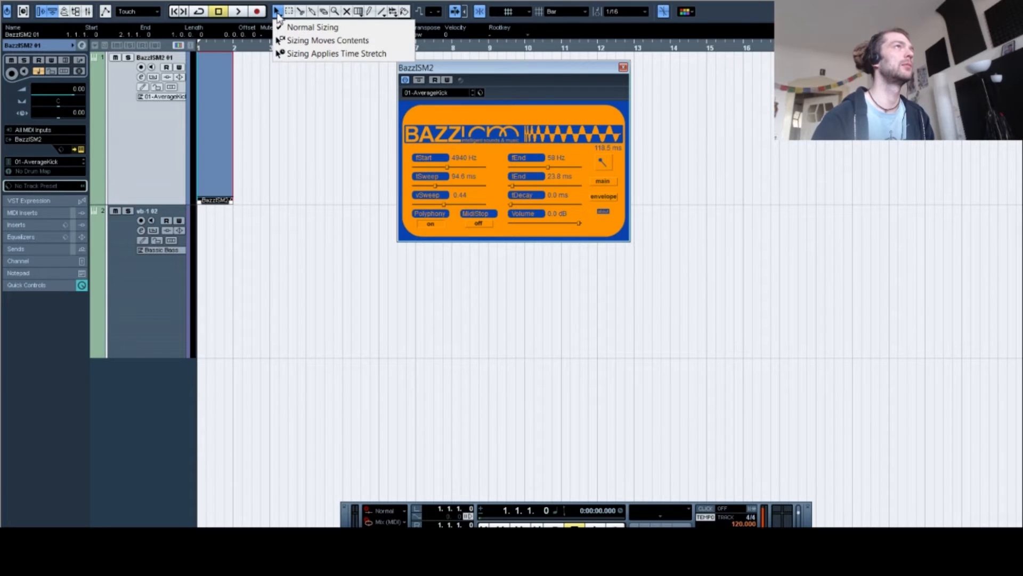
{"action": "left_click", "coordinate": [293, 28]}
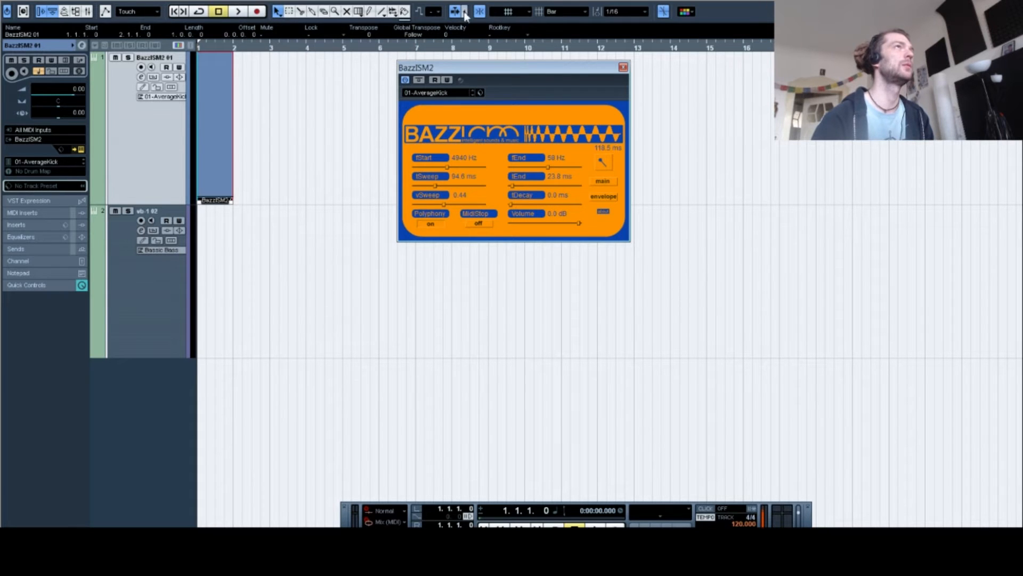
{"action": "right_click", "coordinate": [333, 149]}
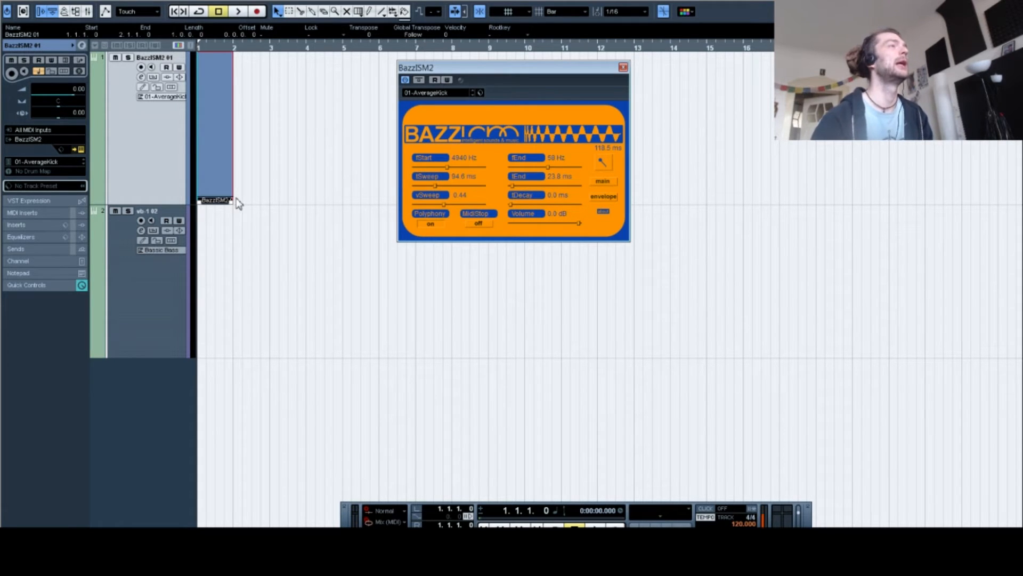
Step: Open the BazzISM2 part in the Key Editor and place sixteenth-length C2 notes on all four beats of bar 1
{"action": "double_click", "coordinate": [221, 156]}
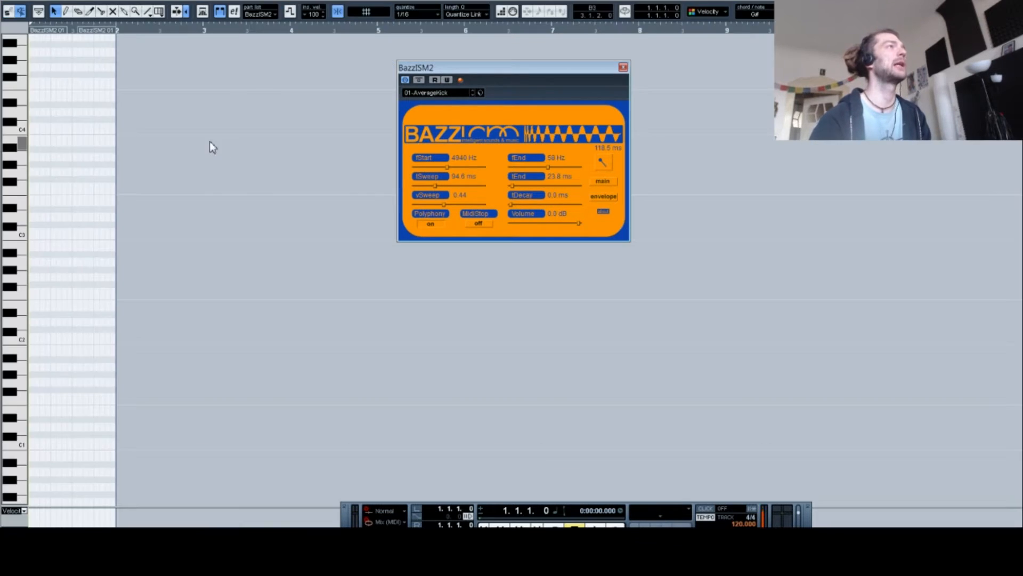
{"action": "left_click", "coordinate": [1015, 3]}
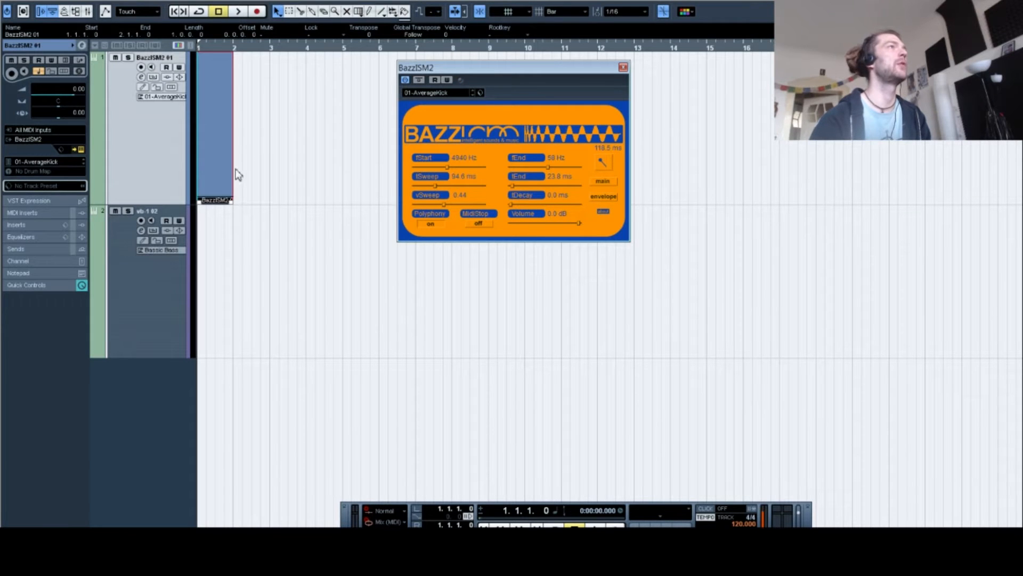
{"action": "double_click", "coordinate": [200, 151]}
{"action": "mouse_move", "coordinate": [16, 115]}
{"action": "left_mouse_down"}
{"action": "mouse_move", "coordinate": [2, 199]}
{"action": "mouse_move", "coordinate": [33, 280]}
{"action": "mouse_move", "coordinate": [36, 187]}
{"action": "mouse_move", "coordinate": [42, 352]}
{"action": "mouse_move", "coordinate": [105, 290]}
{"action": "mouse_move", "coordinate": [43, 107]}
{"action": "mouse_move", "coordinate": [79, 491]}
{"action": "mouse_move", "coordinate": [106, 284]}
{"action": "mouse_move", "coordinate": [82, 222]}
{"action": "mouse_move", "coordinate": [63, 224]}
{"action": "left_mouse_up"}
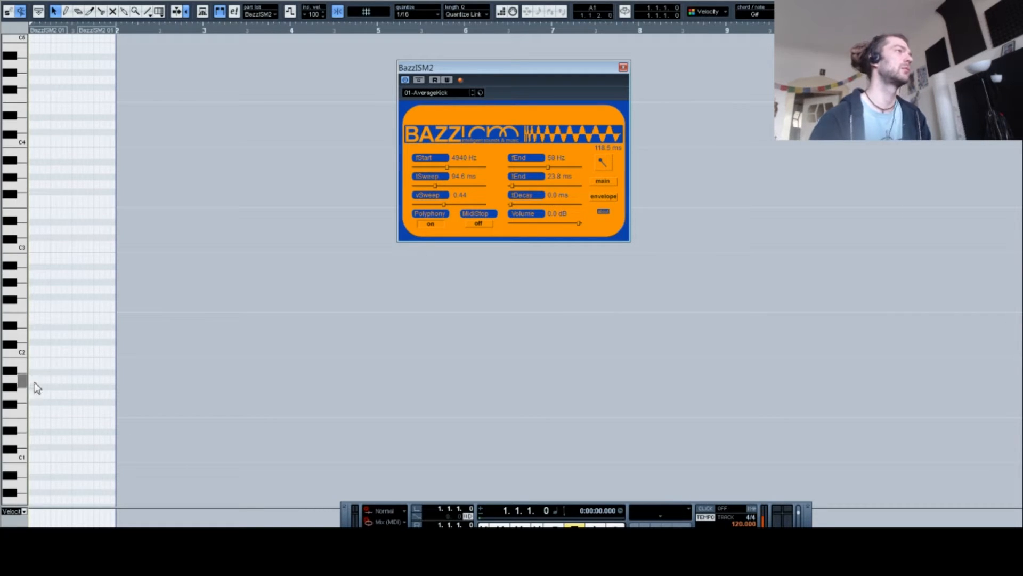
{"action": "left_click", "coordinate": [31, 350]}
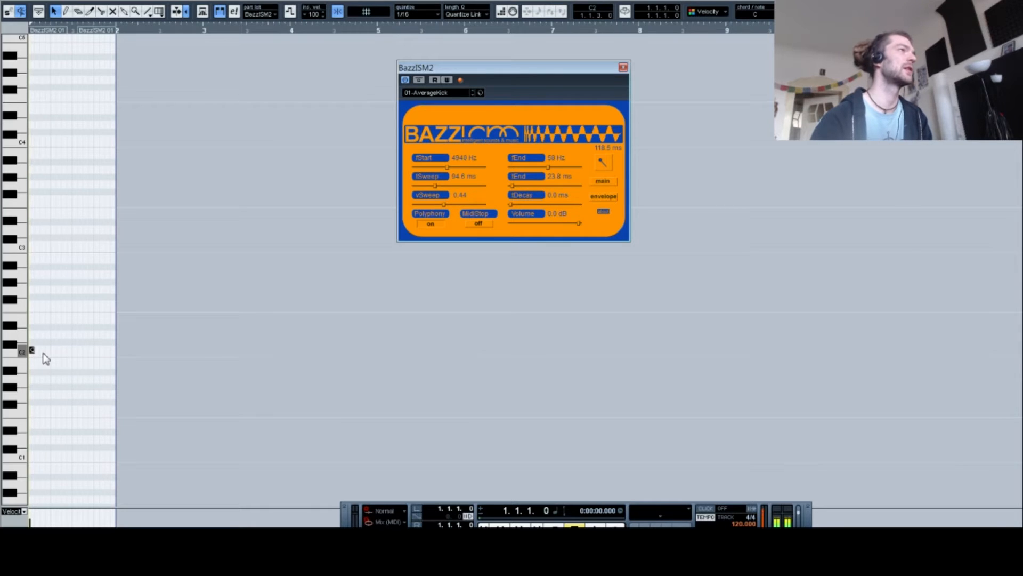
{"action": "left_click", "coordinate": [53, 349]}
{"action": "left_click", "coordinate": [75, 350]}
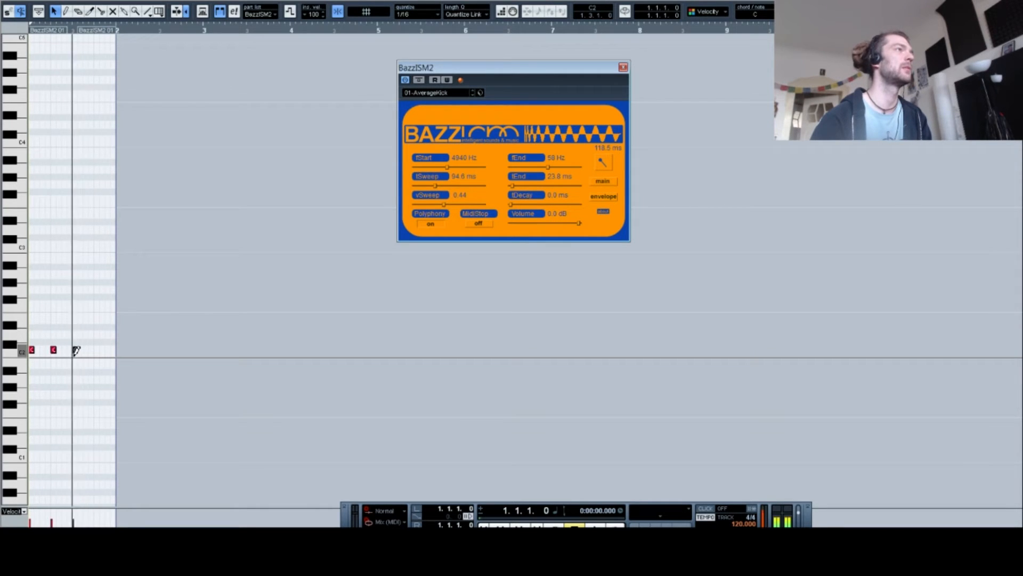
{"action": "left_click", "coordinate": [97, 350]}
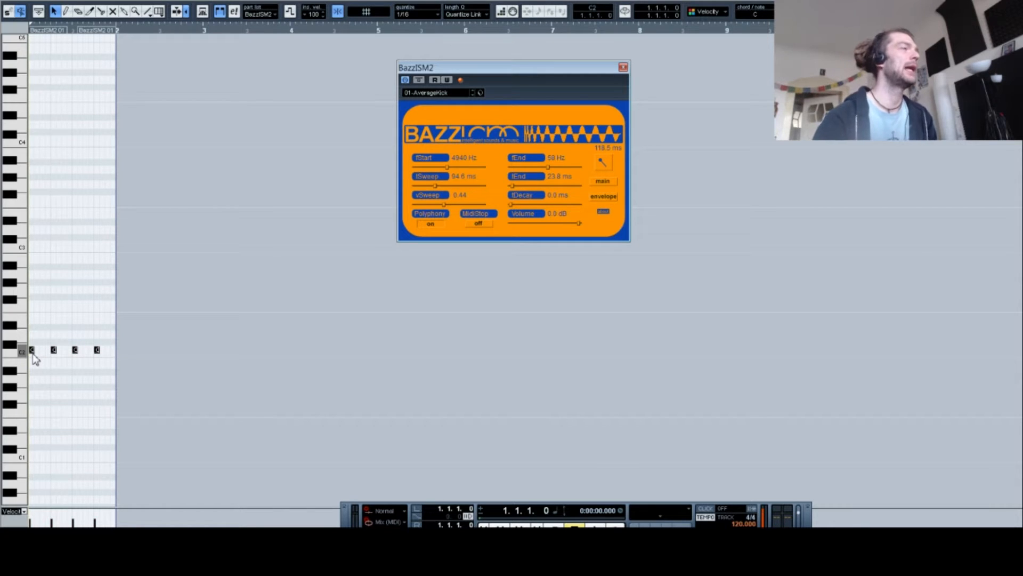
Step: Examine the four C2 kick notes on the beats of bar 1 at several horizontal zoom levels
{"action": "scroll", "coordinate": [72, 42], "scroll_direction": "up", "scroll_amount": 3}
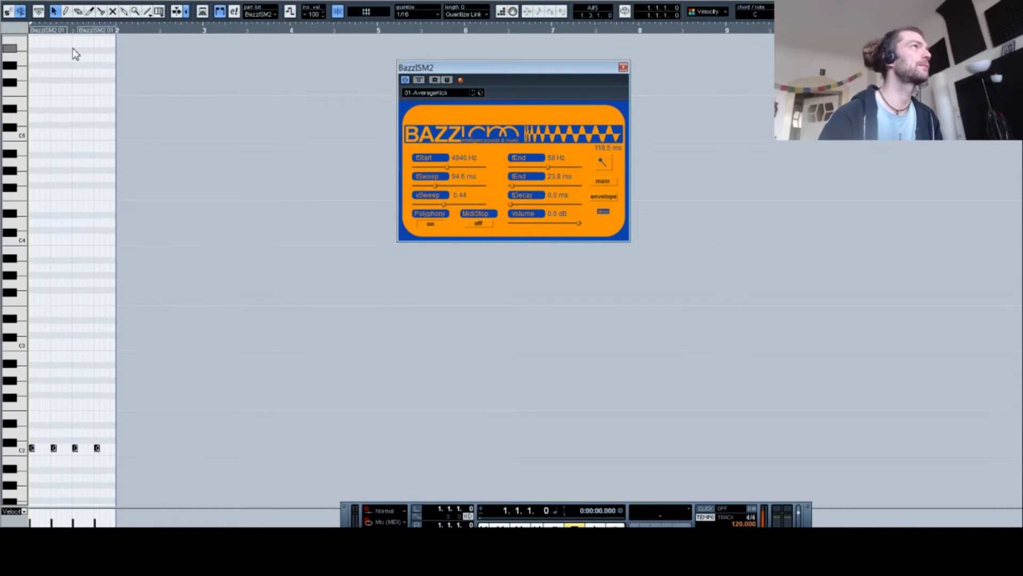
{"action": "left_click", "coordinate": [32, 466]}
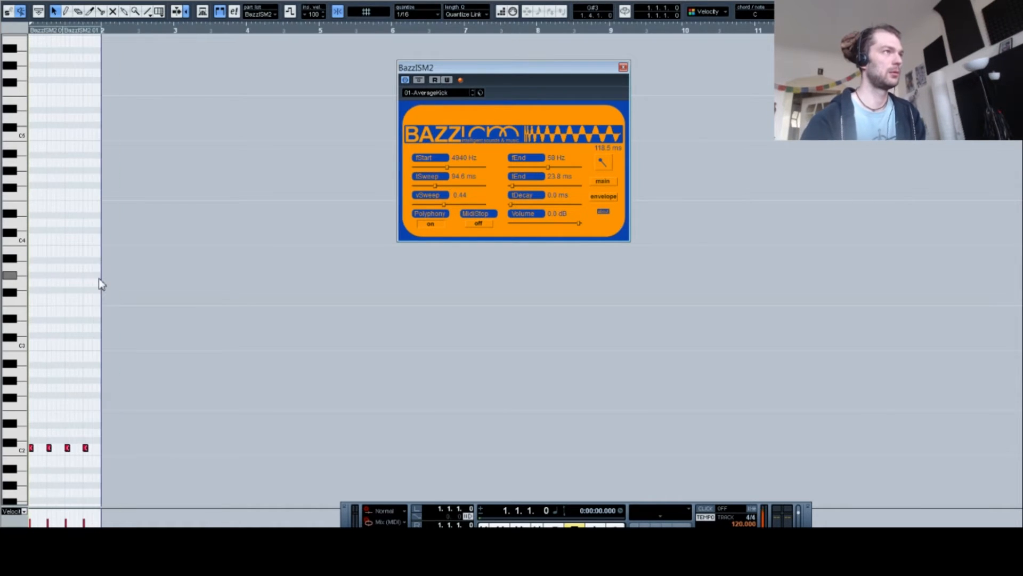
{"action": "key", "text": "h"}
{"action": "key", "text": "h"}
{"action": "key", "text": "h"}
{"action": "key", "text": "h"}
{"action": "key", "text": "h"}
{"action": "key", "text": "h"}
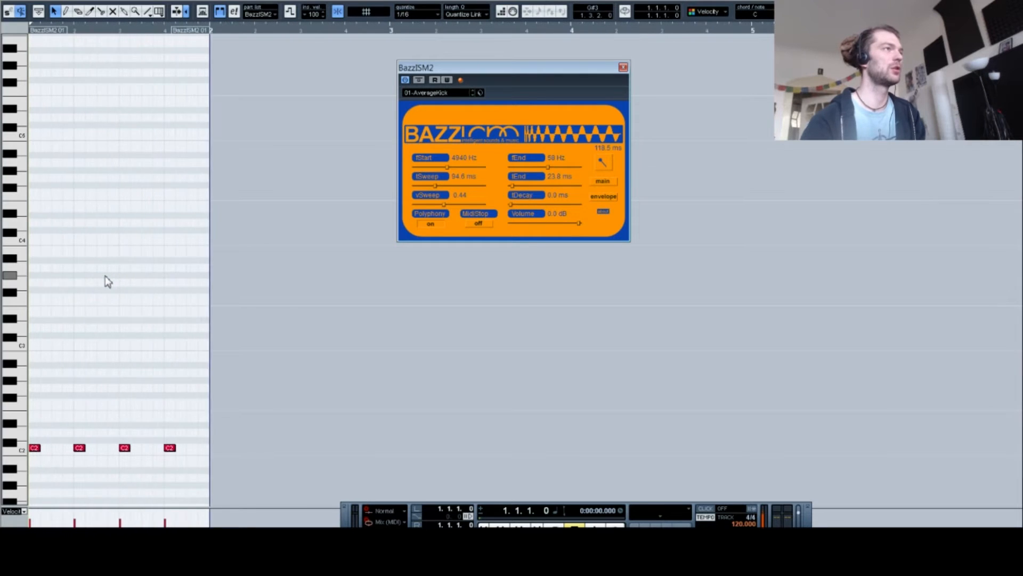
{"action": "key", "text": "h"}
{"action": "key", "text": "h"}
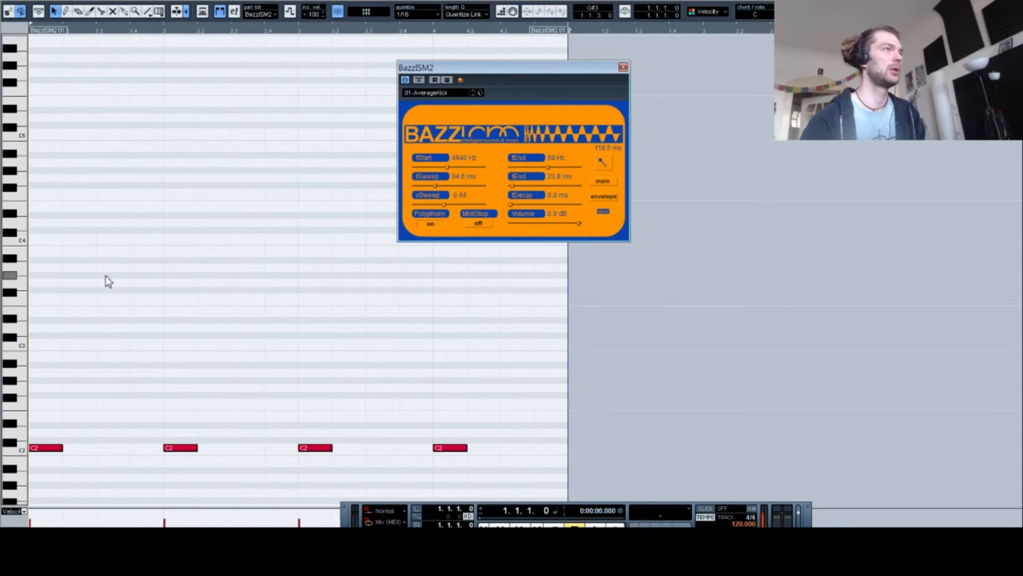
{"action": "key", "text": "g"}
{"action": "key", "text": "g"}
{"action": "key", "text": "g"}
{"action": "key", "text": "g"}
{"action": "key", "text": "g"}
{"action": "key", "text": "g"}
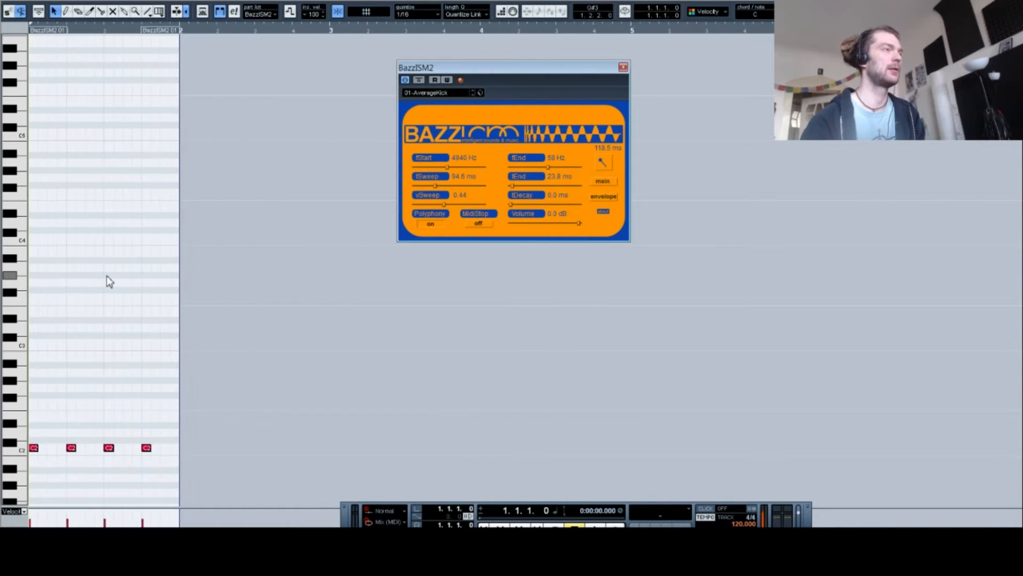
{"action": "key", "text": "g"}
{"action": "key", "text": "g"}
{"action": "key", "text": "h"}
{"action": "key", "text": "h"}
{"action": "key", "text": "h"}
{"action": "key", "text": "h"}
{"action": "key", "text": "h"}
{"action": "key", "text": "h"}
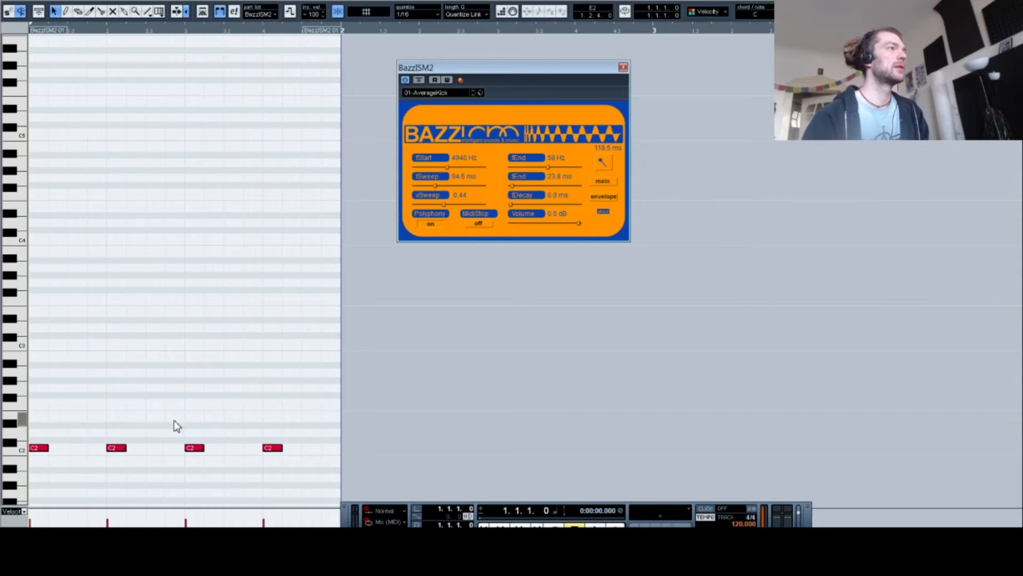
Step: Audition the four C2 kick notes one by one in beat order, two rounds, and close the Key Editor
{"action": "left_click", "coordinate": [45, 448]}
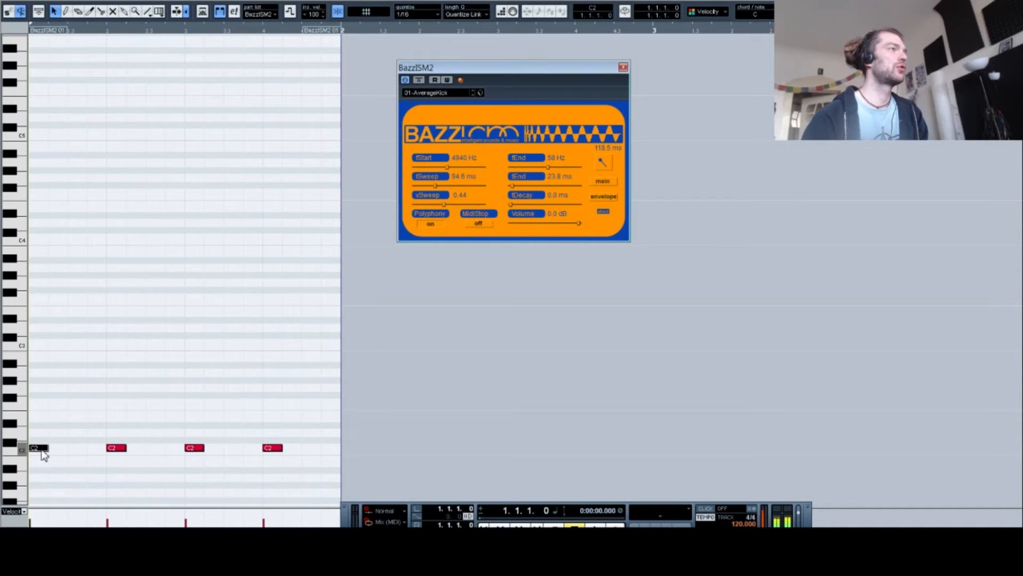
{"action": "left_click", "coordinate": [117, 449]}
{"action": "left_click", "coordinate": [200, 449]}
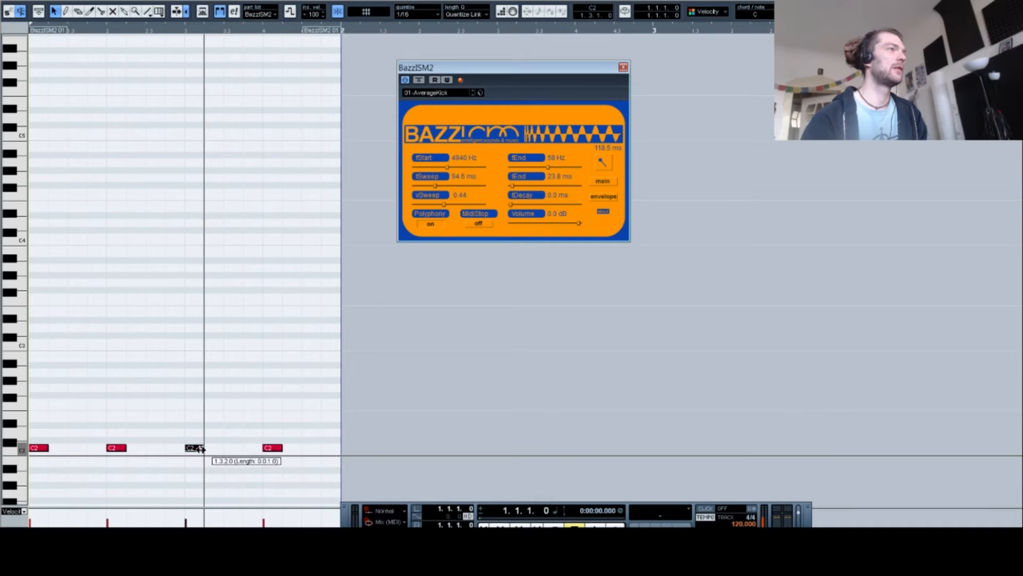
{"action": "left_click", "coordinate": [269, 449]}
{"action": "left_click", "coordinate": [42, 451]}
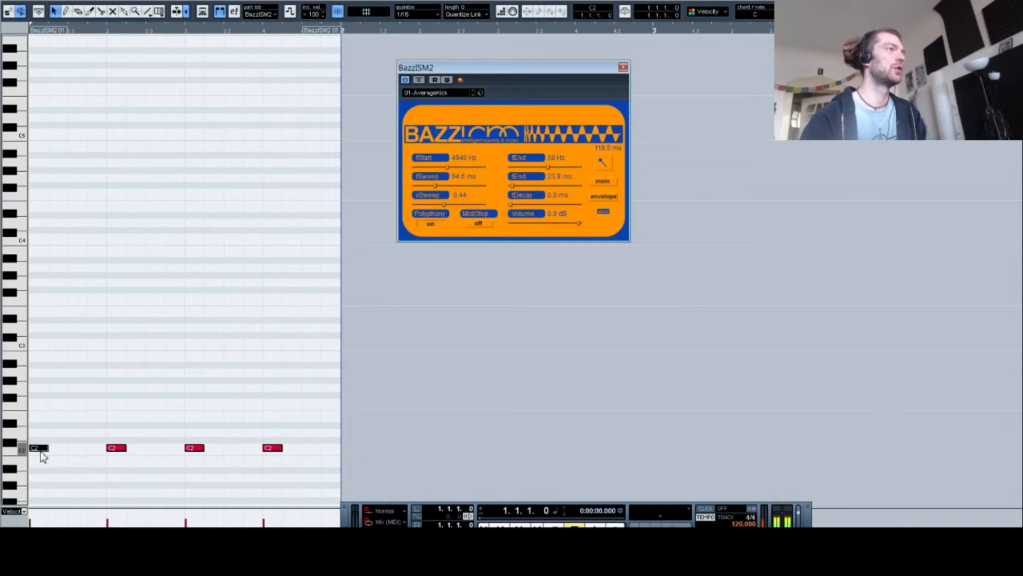
{"action": "left_click", "coordinate": [124, 449]}
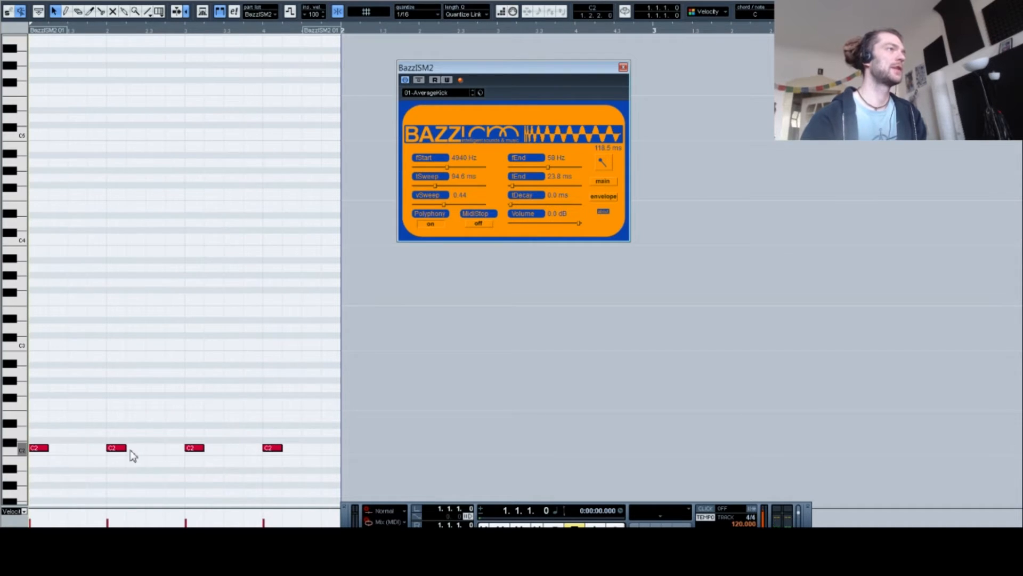
{"action": "left_click", "coordinate": [201, 450]}
{"action": "left_click", "coordinate": [273, 449]}
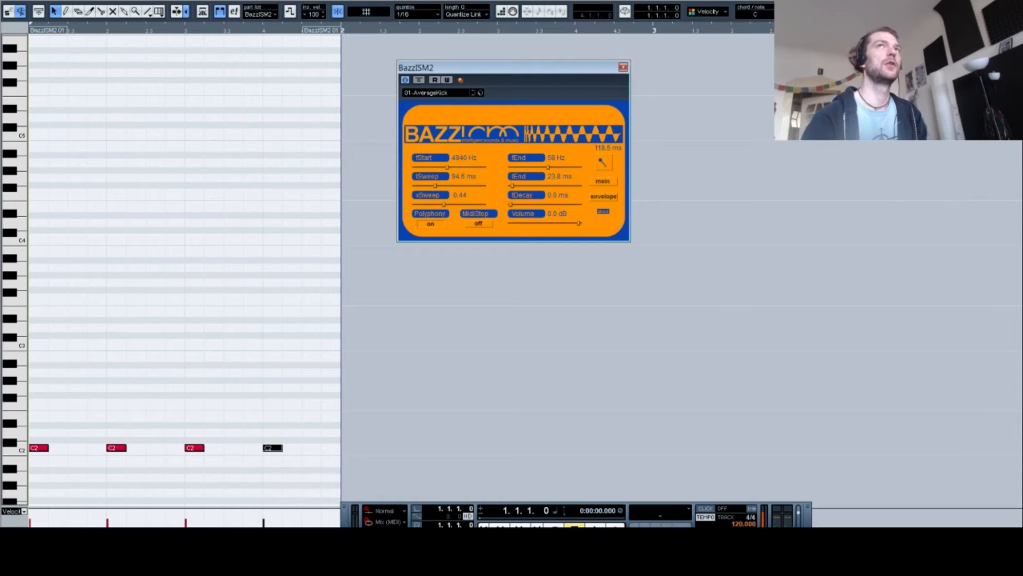
{"action": "left_click", "coordinate": [1014, 2]}
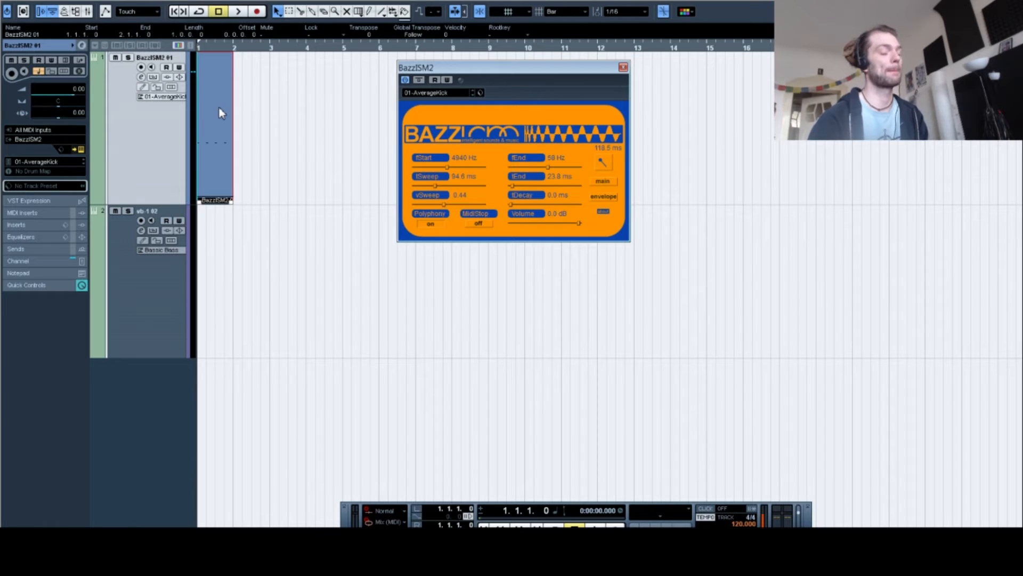
Step: Set the left and right locators around the one-bar BazzISM2 part and play it with cycle enabled
{"action": "left_click_drag", "start_coordinate": [290, 108], "coordinate": [110, 187]}
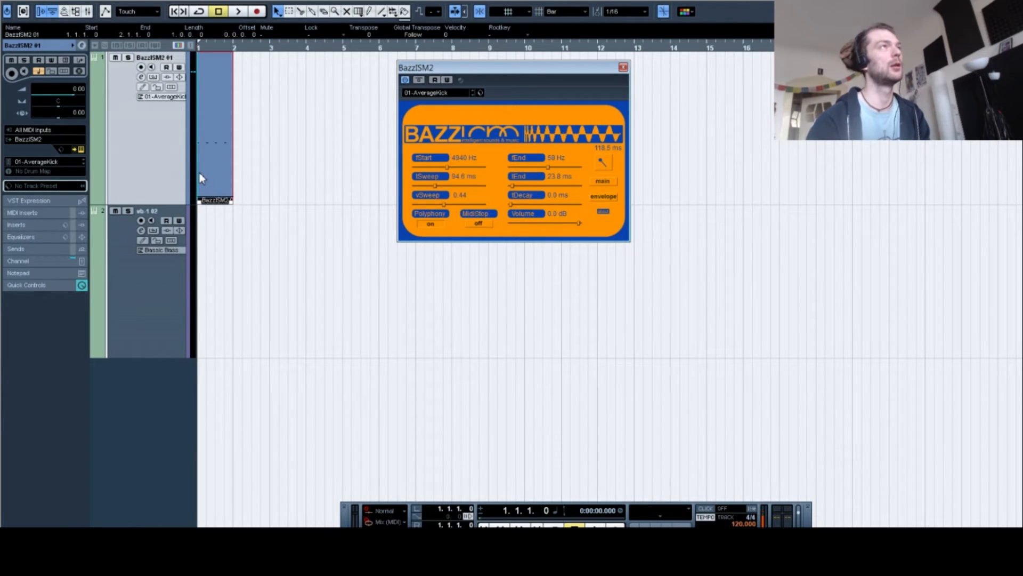
{"action": "key", "text": "p"}
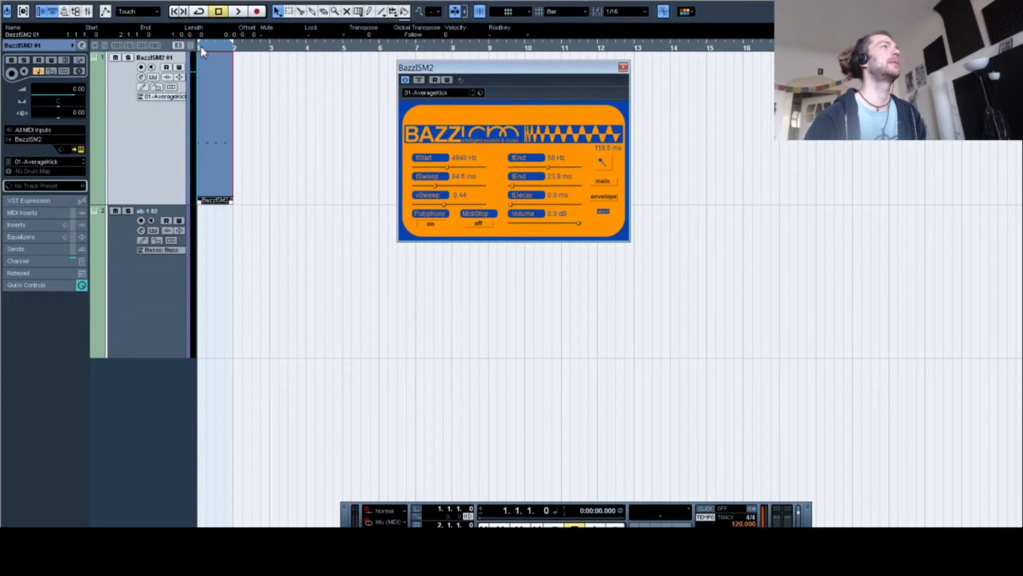
{"action": "mouse_move", "coordinate": [207, 45]}
{"action": "left_mouse_down"}
{"action": "mouse_move", "coordinate": [220, 49]}
{"action": "mouse_move", "coordinate": [201, 47]}
{"action": "left_mouse_up"}
{"action": "left_click_drag", "start_coordinate": [199, 46], "coordinate": [199, 47]}
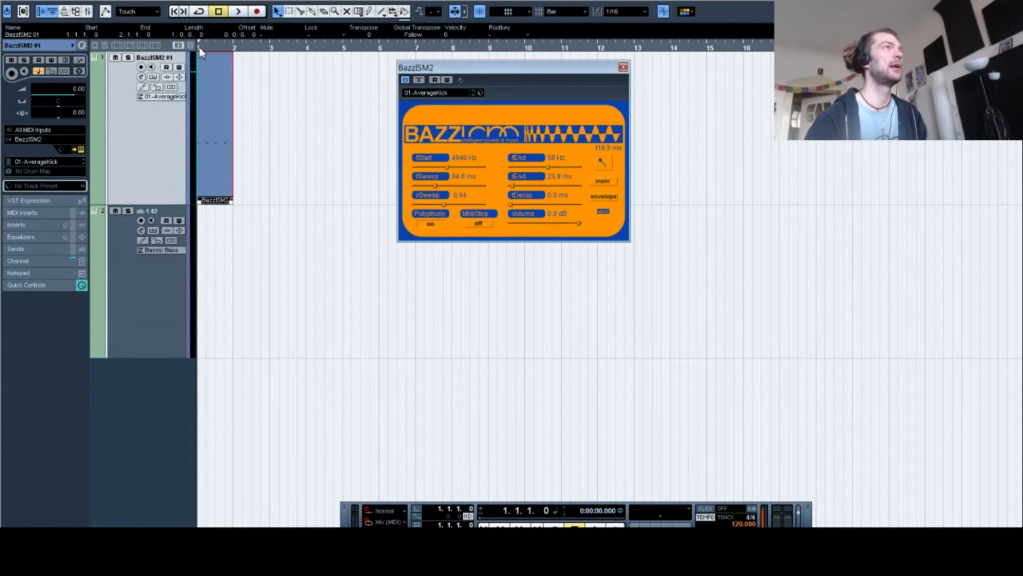
{"action": "left_click", "coordinate": [234, 47], "text": "alt"}
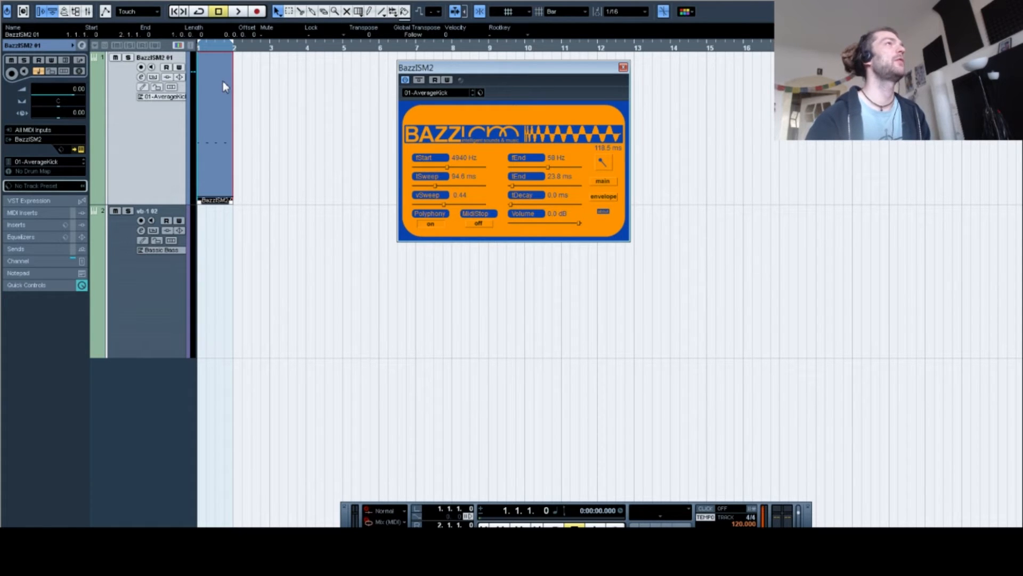
{"action": "left_click", "coordinate": [199, 13]}
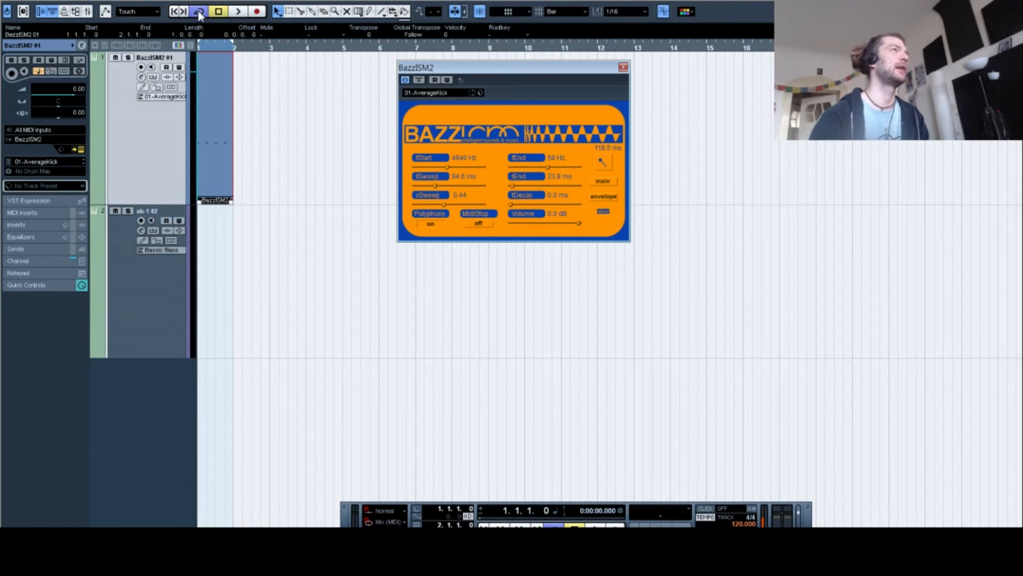
{"action": "left_click", "coordinate": [239, 18]}
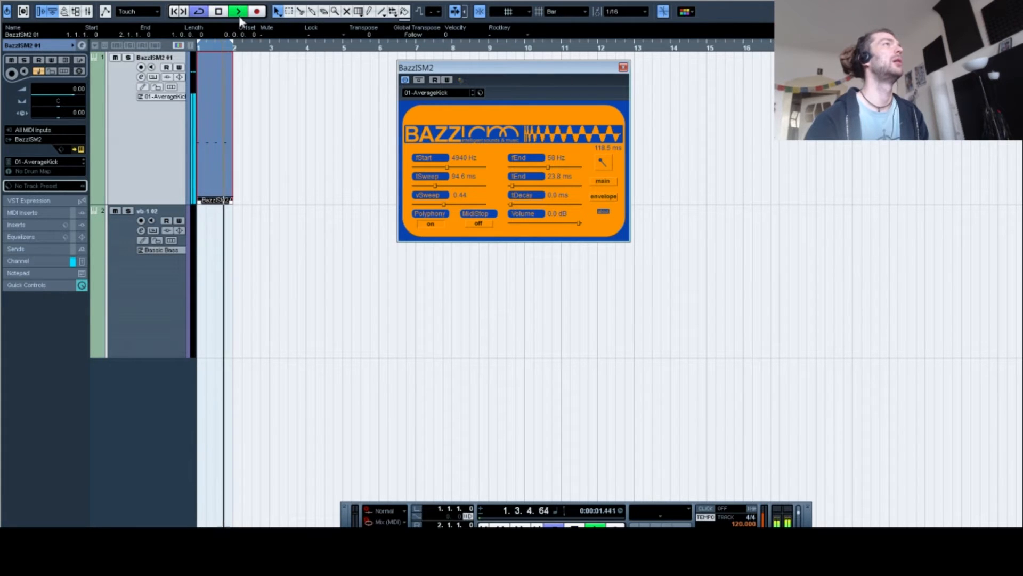
{"action": "key", "text": "space"}
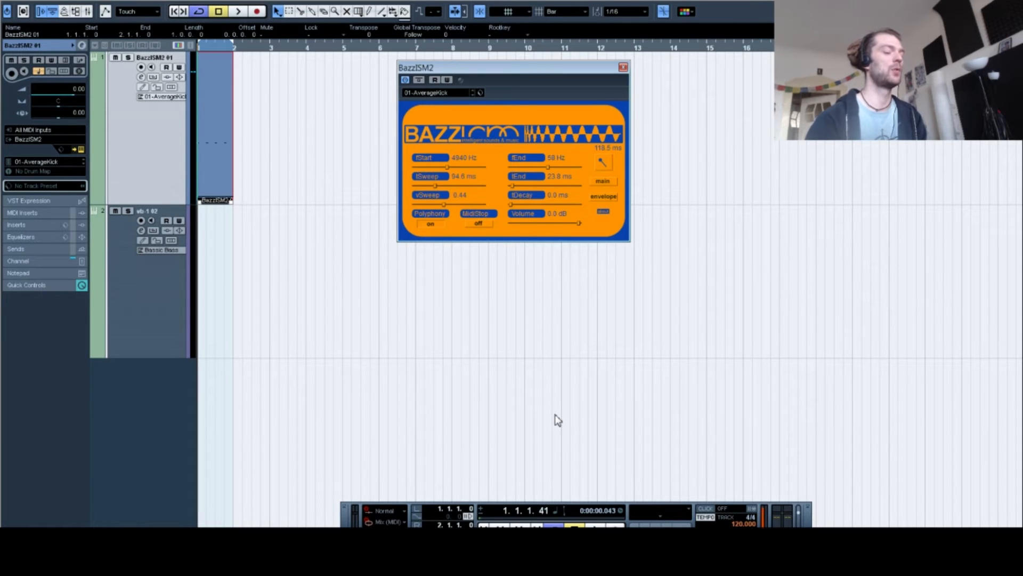
Step: Check the tempo track, and move the Transport panel up so that its tempo controls are fully in view
{"action": "key", "text": "ctrl+t"}
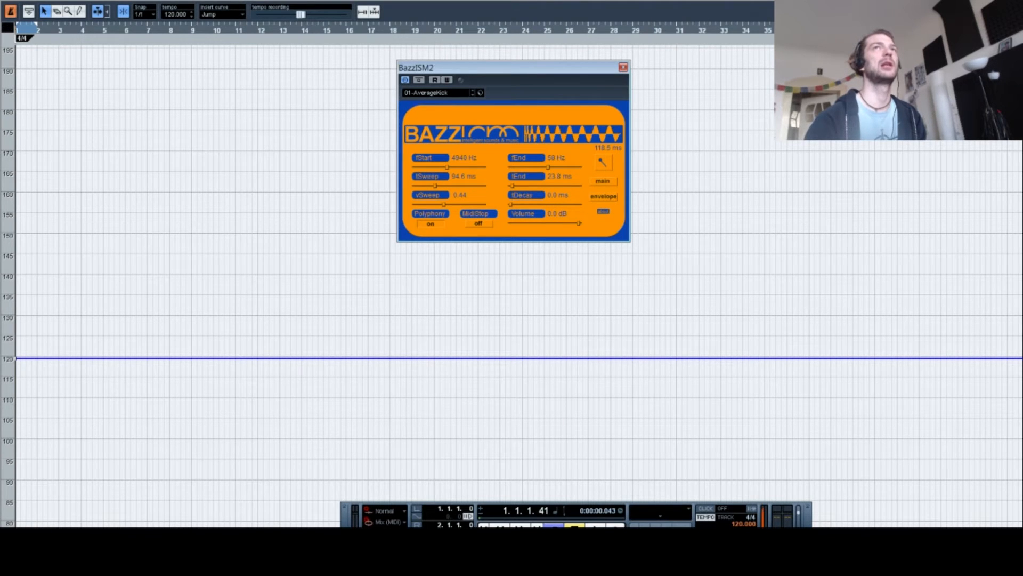
{"action": "key", "text": "ctrl+t"}
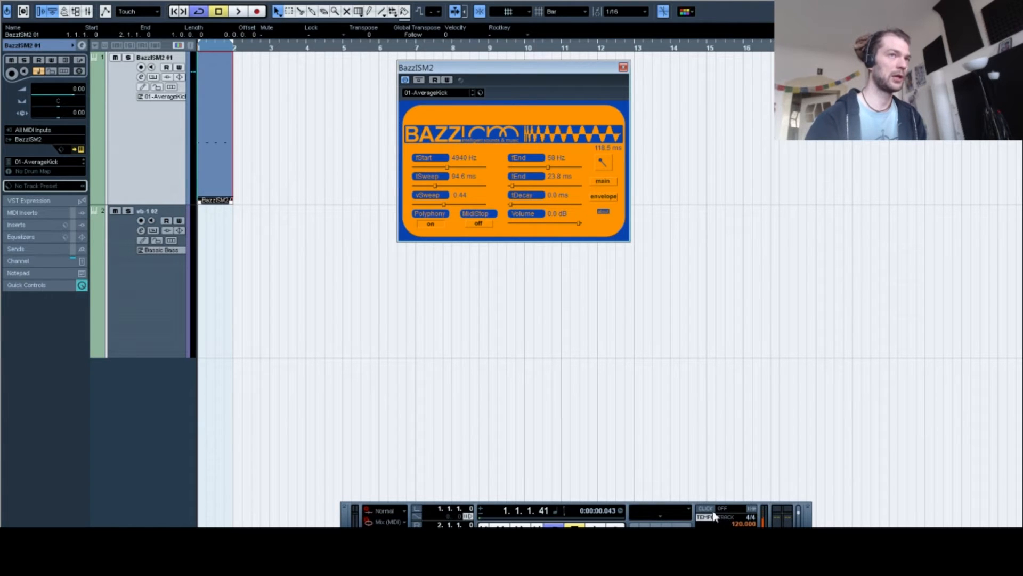
{"action": "left_click_drag", "start_coordinate": [699, 511], "coordinate": [641, 478]}
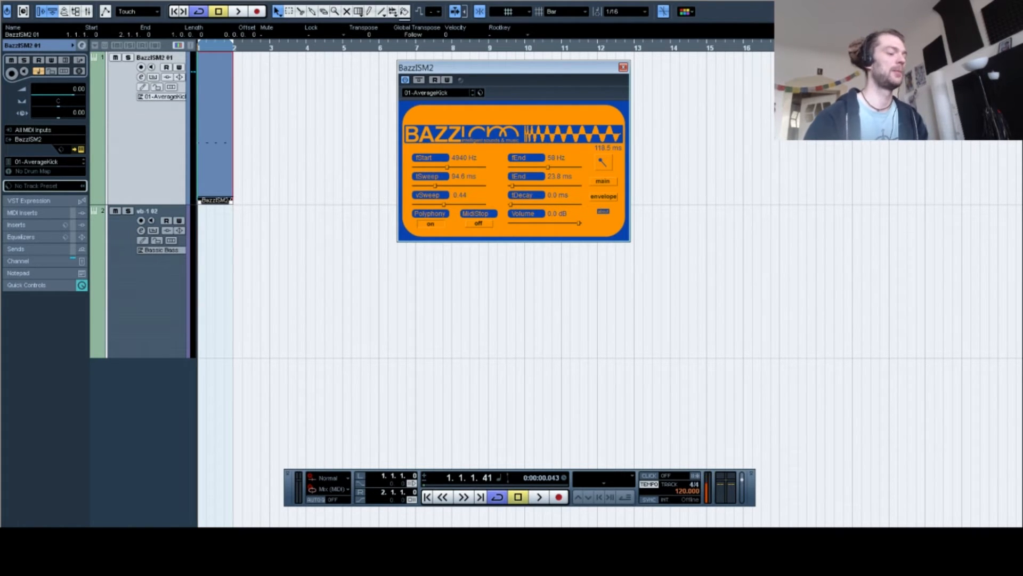
{"action": "key", "text": "F2"}
{"action": "key", "text": "F2"}
{"action": "key", "text": "F2"}
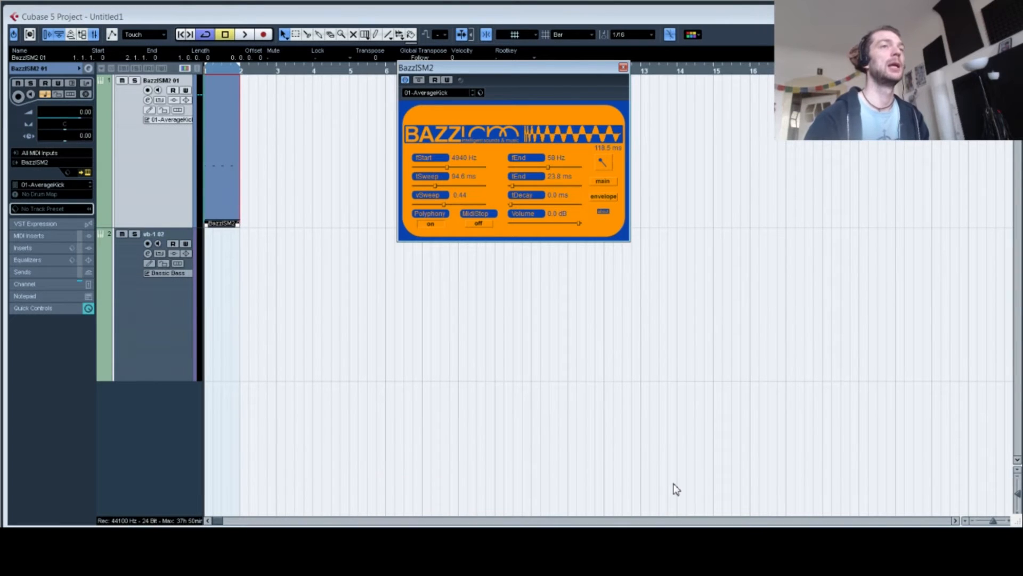
{"action": "key", "text": "F2"}
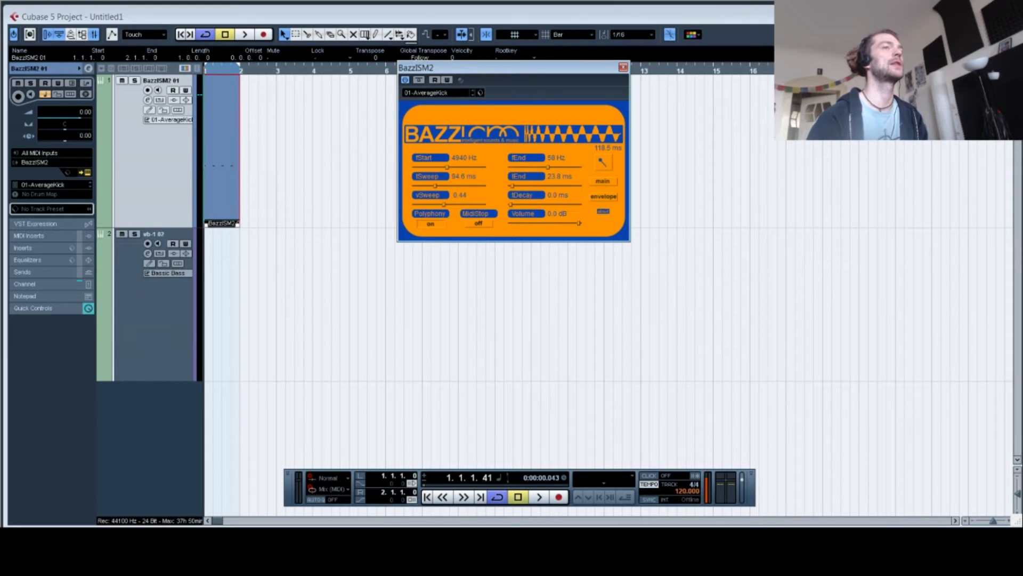
Step: Switch the project from the tempo track to fixed tempo and set it to 180 BPM
{"action": "key", "text": "t"}
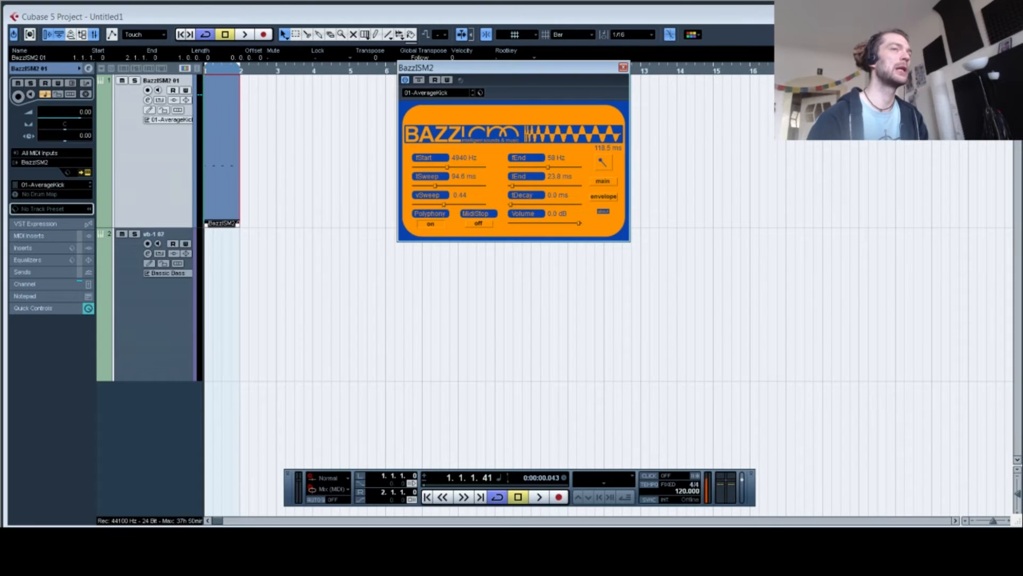
{"action": "scroll", "coordinate": [687, 491], "scroll_direction": "up", "scroll_amount": 20}
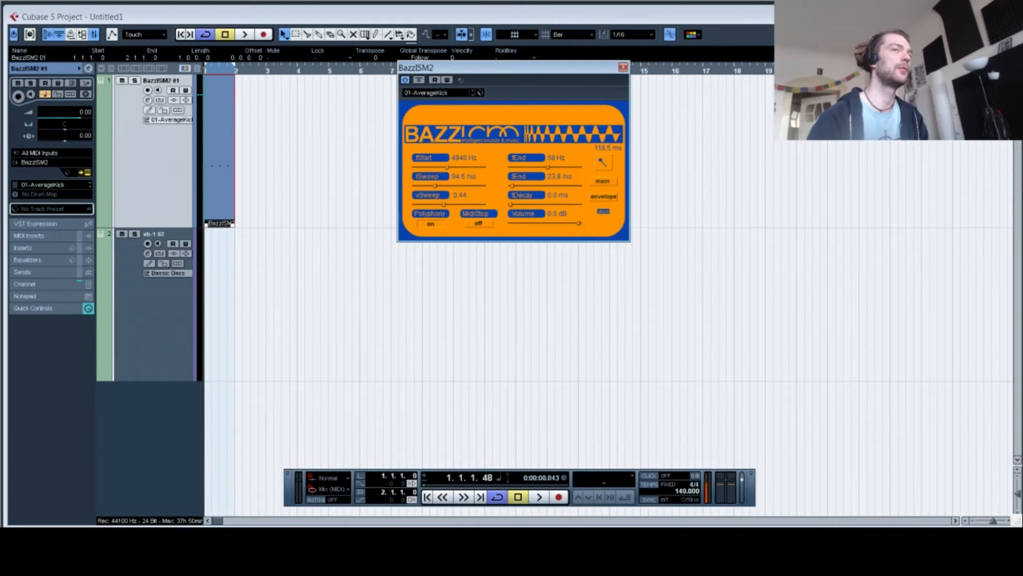
{"action": "scroll", "coordinate": [687, 491], "scroll_direction": "up", "scroll_amount": 9}
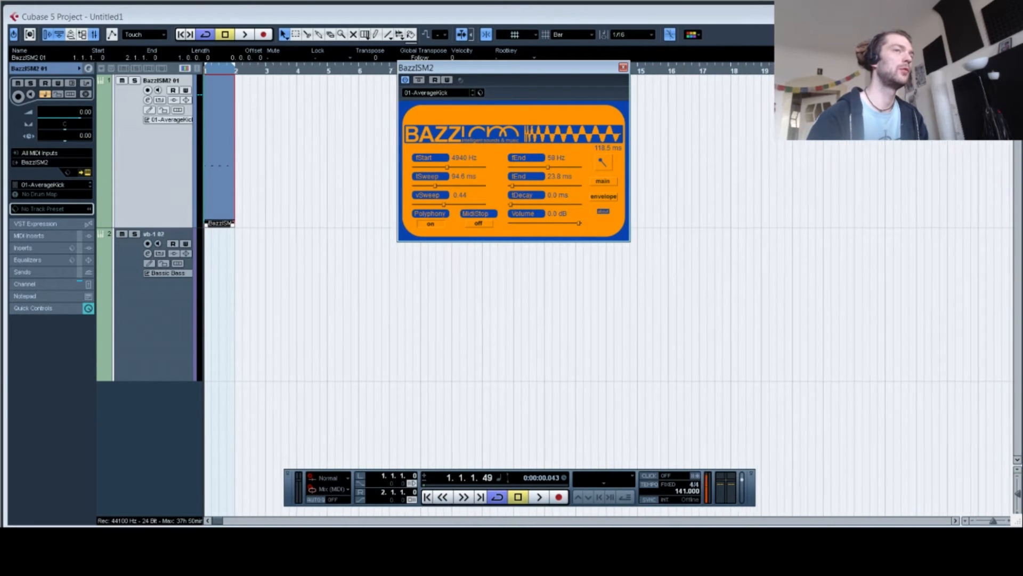
{"action": "scroll", "coordinate": [688, 490], "scroll_direction": "up", "scroll_amount": 20}
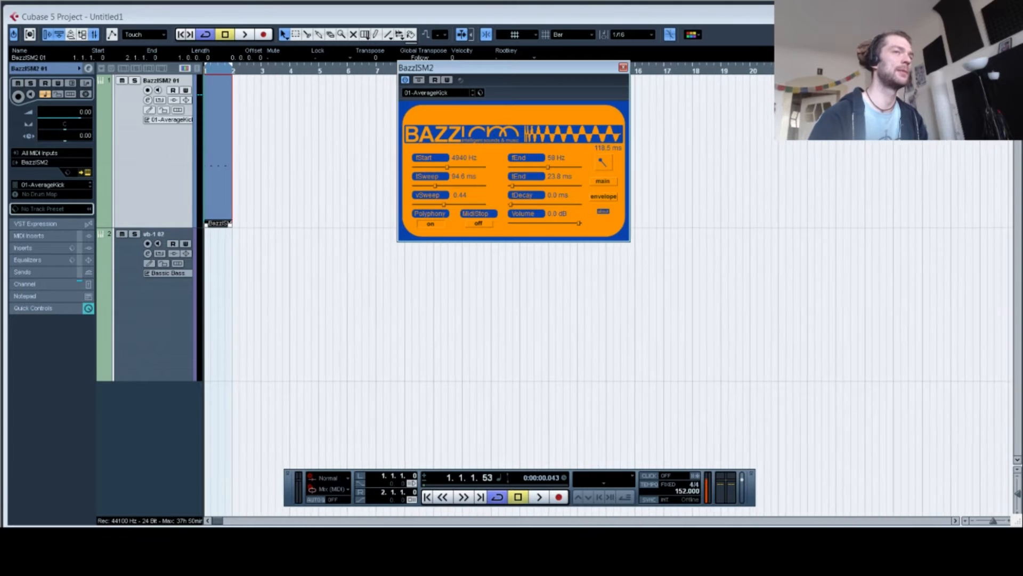
{"action": "scroll", "coordinate": [687, 491], "scroll_direction": "up", "scroll_amount": 4}
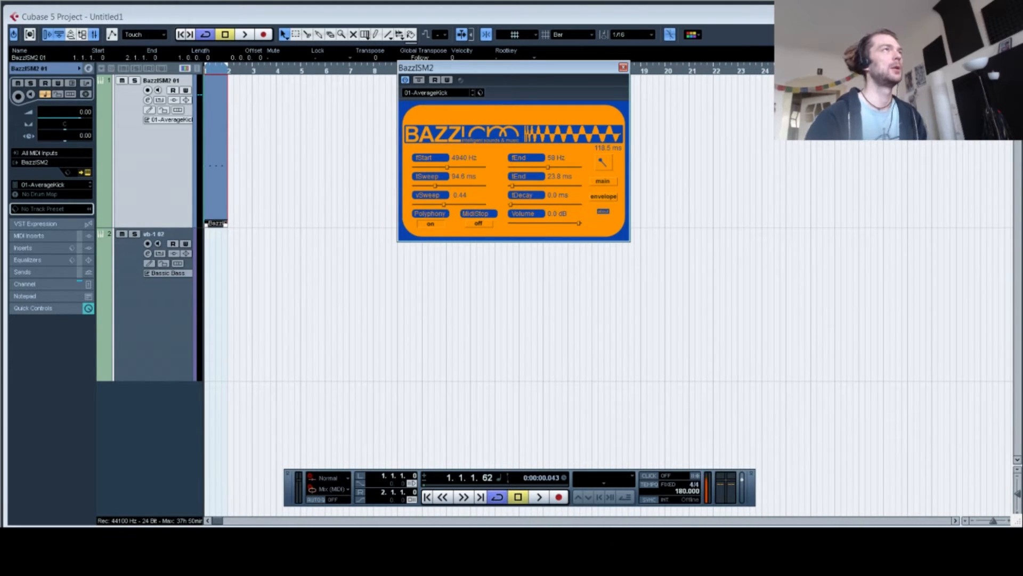
Step: Return the project cursor to the start of bar 1 and listen to the kick loop at the new tempo
{"action": "left_click_drag", "start_coordinate": [207, 71], "coordinate": [179, 112]}
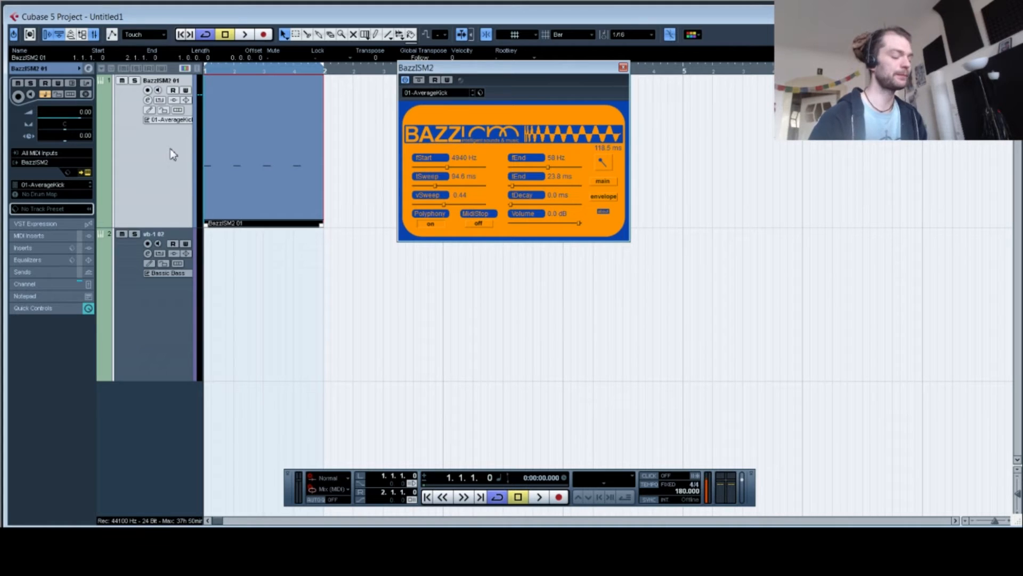
{"action": "key", "text": "space"}
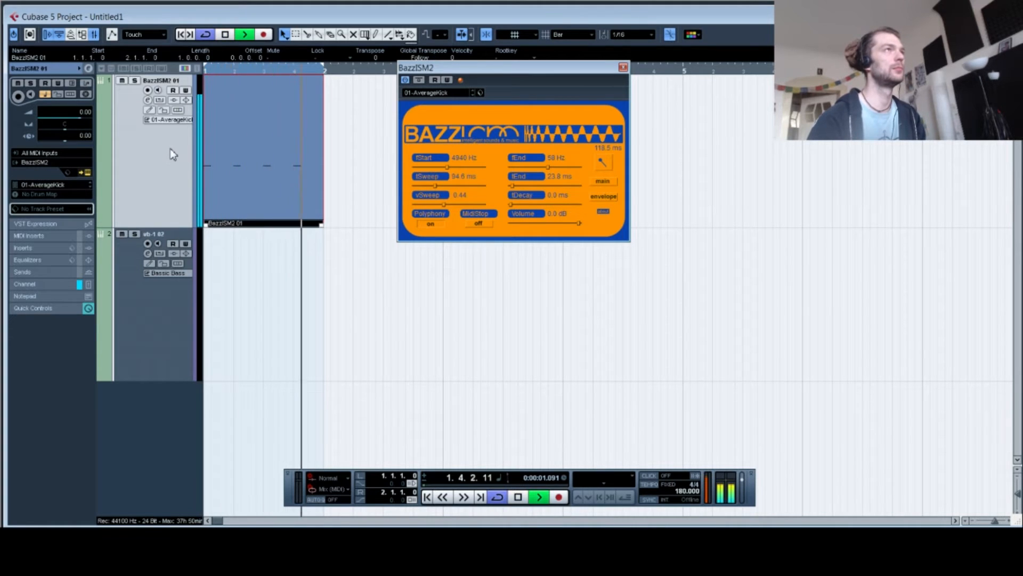
{"action": "key", "text": "space"}
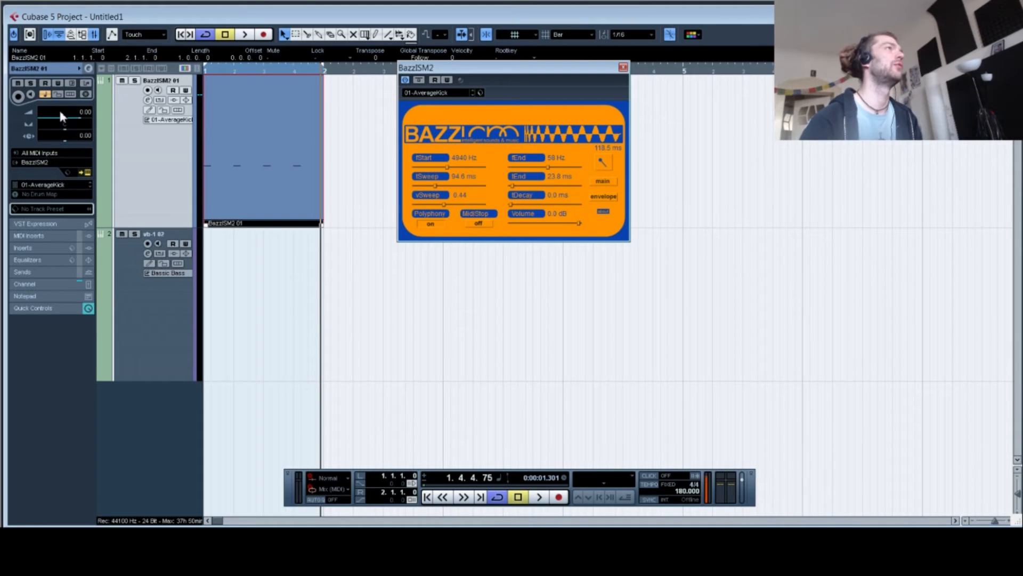
Step: Lower the BazzISM2 track's volume to -12 dB and listen to the kick loop at that level
{"action": "left_click_drag", "start_coordinate": [72, 119], "coordinate": [65, 121]}
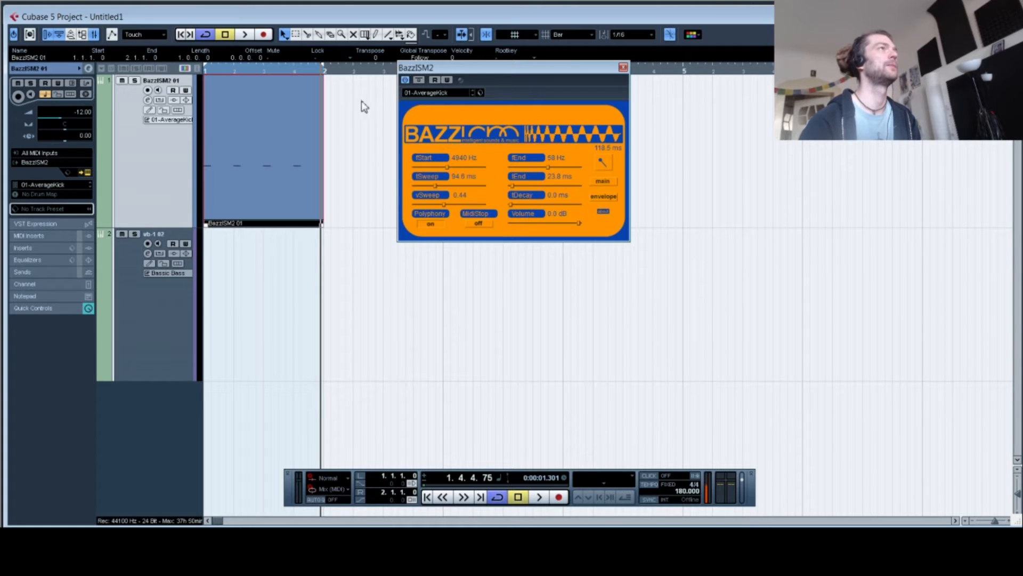
{"action": "key", "text": "space"}
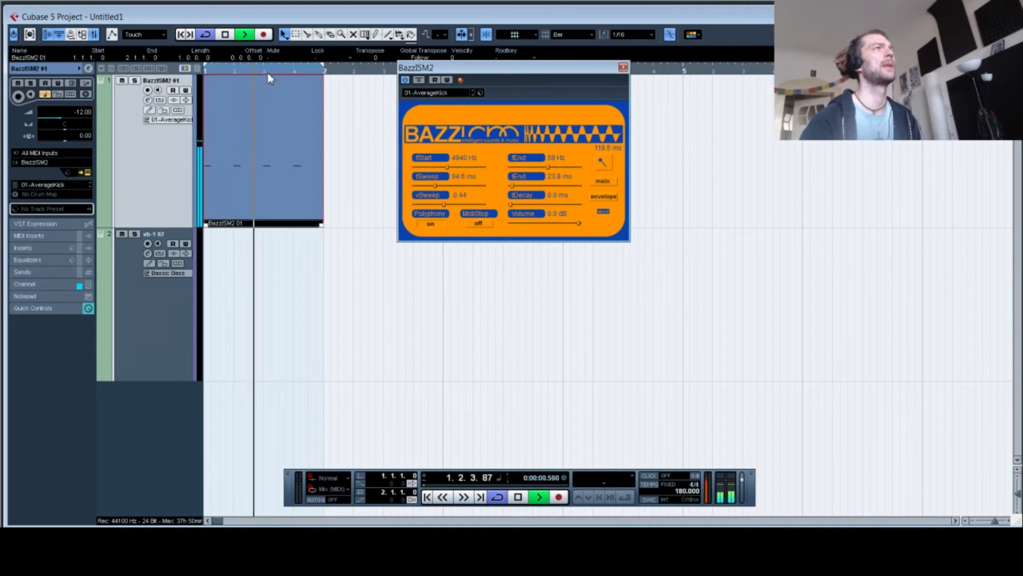
{"action": "key", "text": "space"}
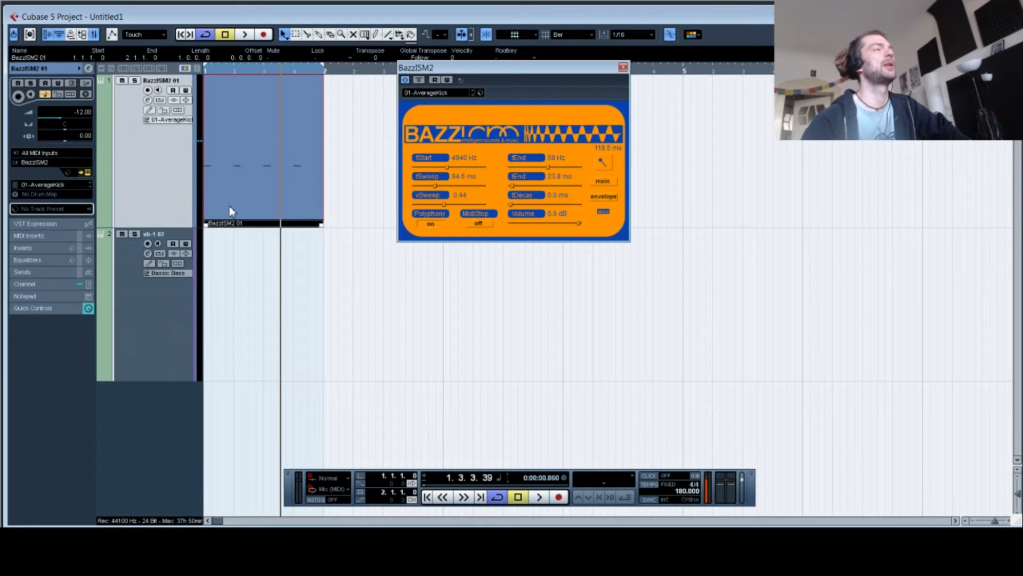
Step: Create a one-bar MIDI part on the vb-1 track between the locators, and open it in a maximized Key Editor
{"action": "left_click", "coordinate": [132, 334]}
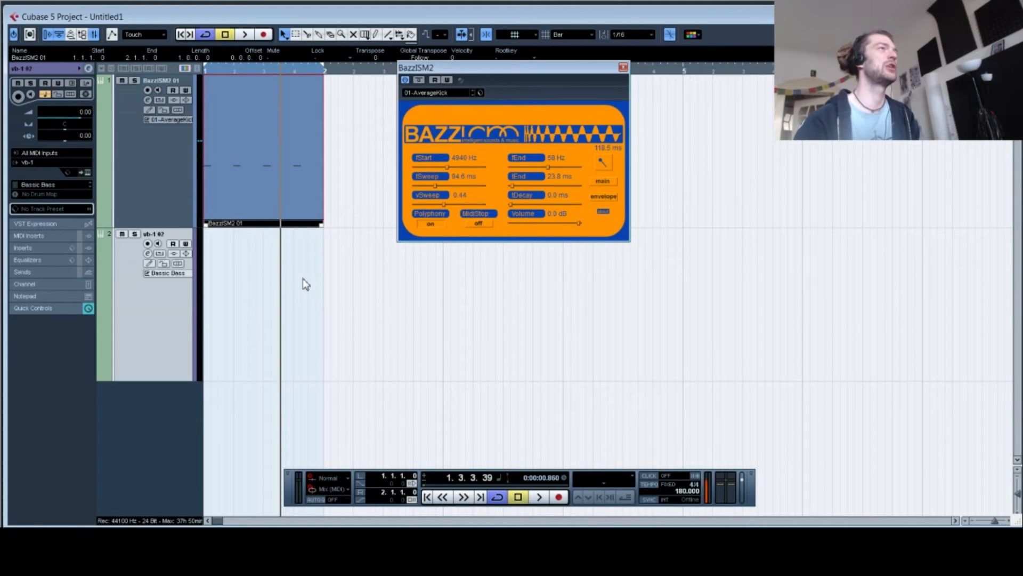
{"action": "double_click", "coordinate": [243, 287]}
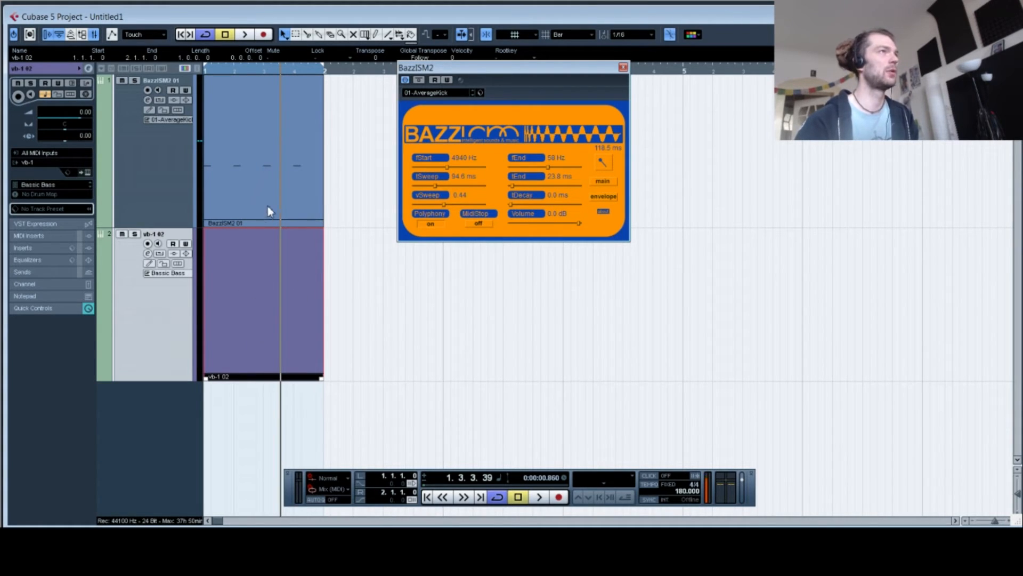
{"action": "left_click", "coordinate": [283, 34]}
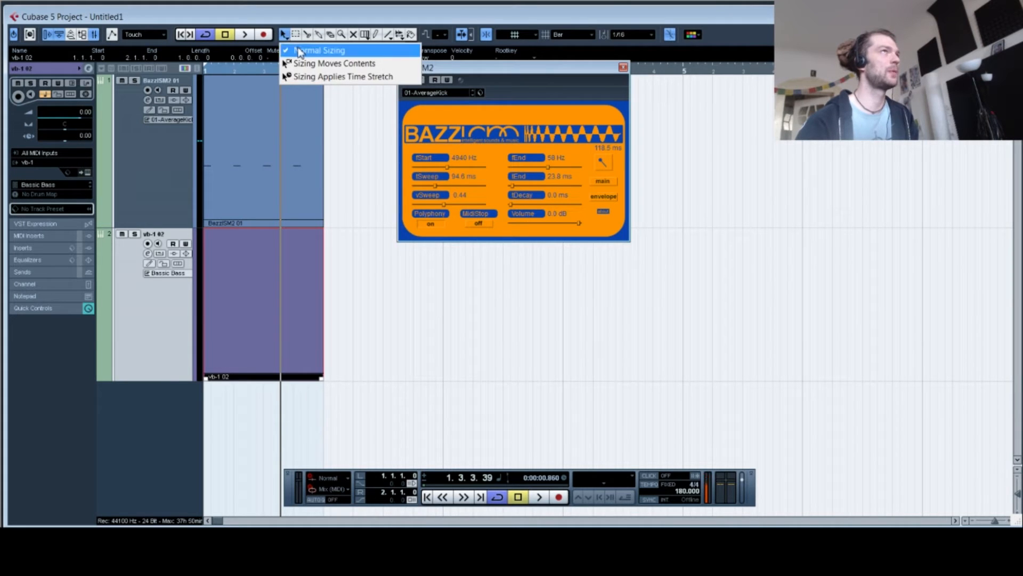
{"action": "left_click", "coordinate": [298, 51]}
{"action": "double_click", "coordinate": [244, 315]}
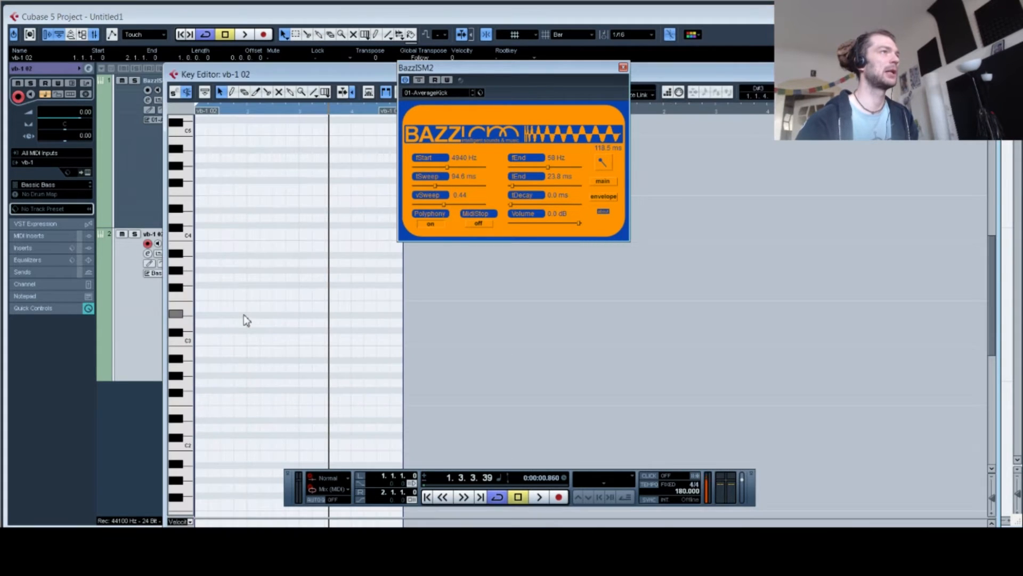
{"action": "double_click", "coordinate": [300, 75]}
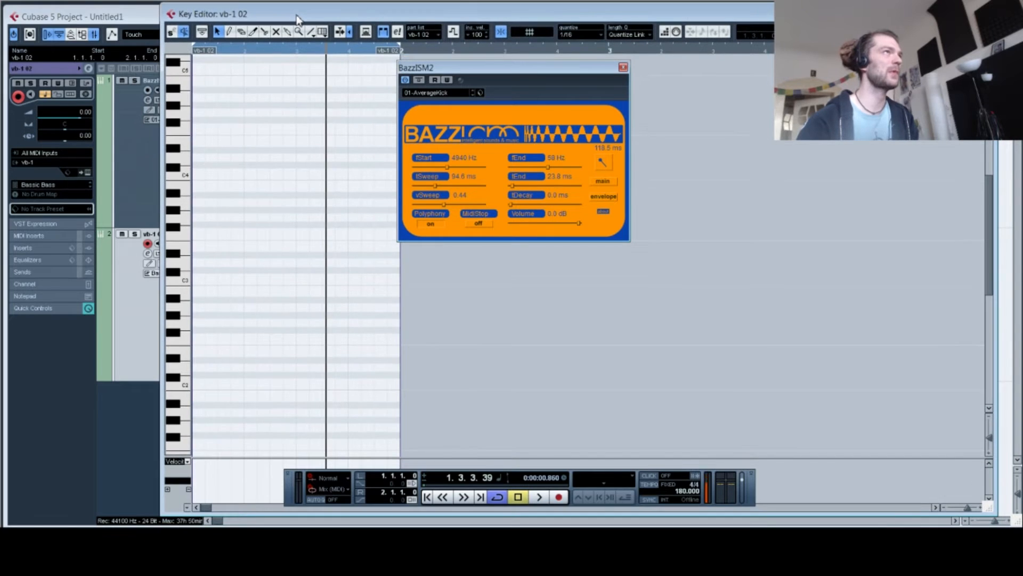
{"action": "double_click", "coordinate": [296, 20]}
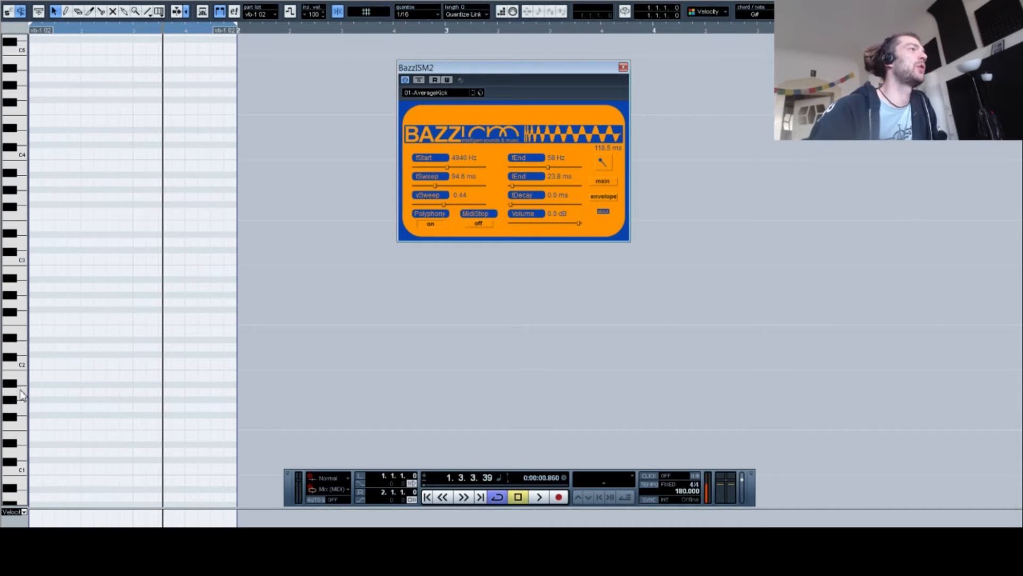
Step: Audition the low bass notes around A0 on the Key Editor's keyboard
{"action": "scroll", "coordinate": [103, 363], "scroll_direction": "down", "scroll_amount": 5}
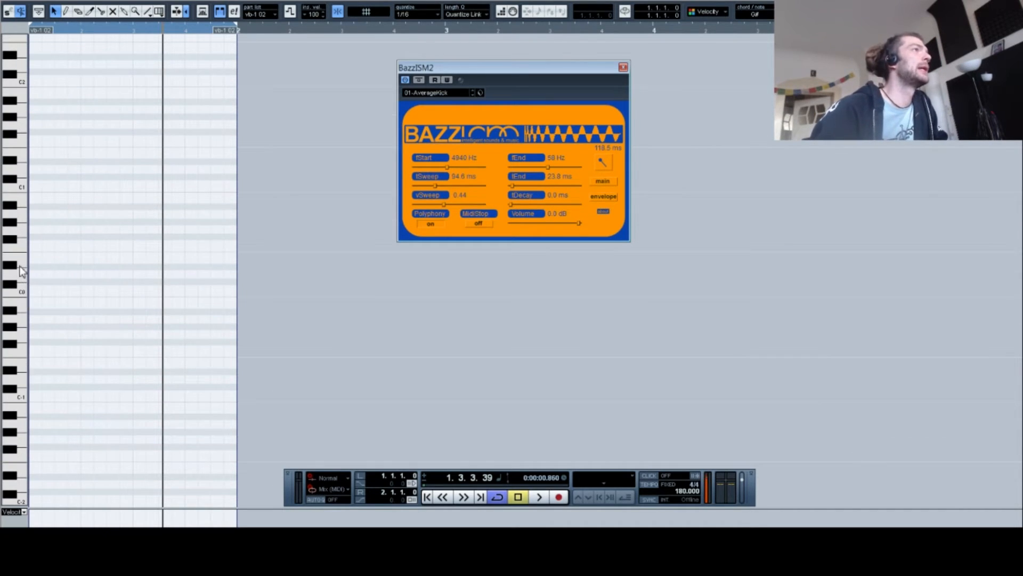
{"action": "left_click", "coordinate": [20, 221]}
{"action": "left_click", "coordinate": [20, 221]}
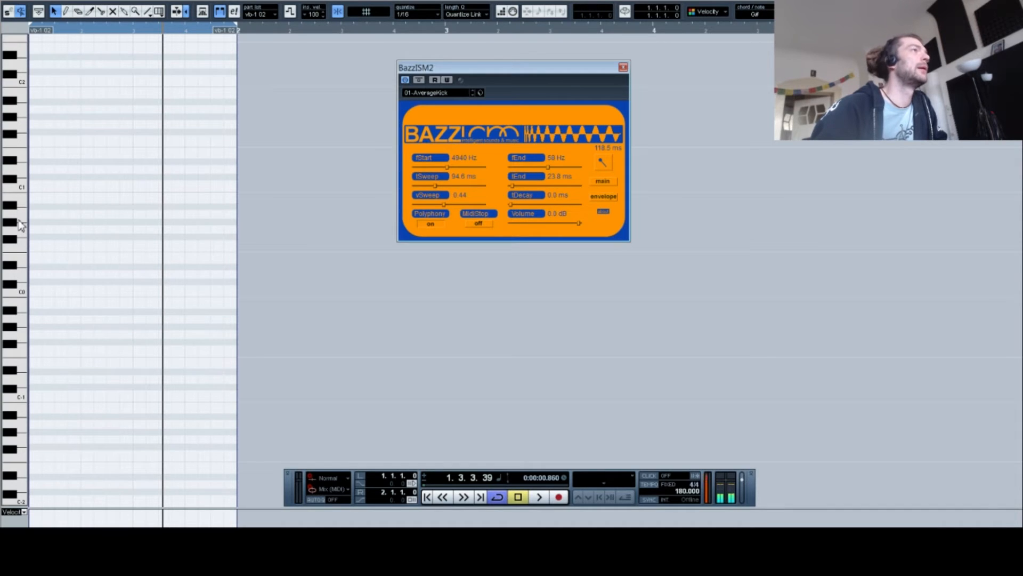
{"action": "left_click", "coordinate": [19, 221]}
{"action": "left_click", "coordinate": [19, 221]}
{"action": "left_click", "coordinate": [19, 221]}
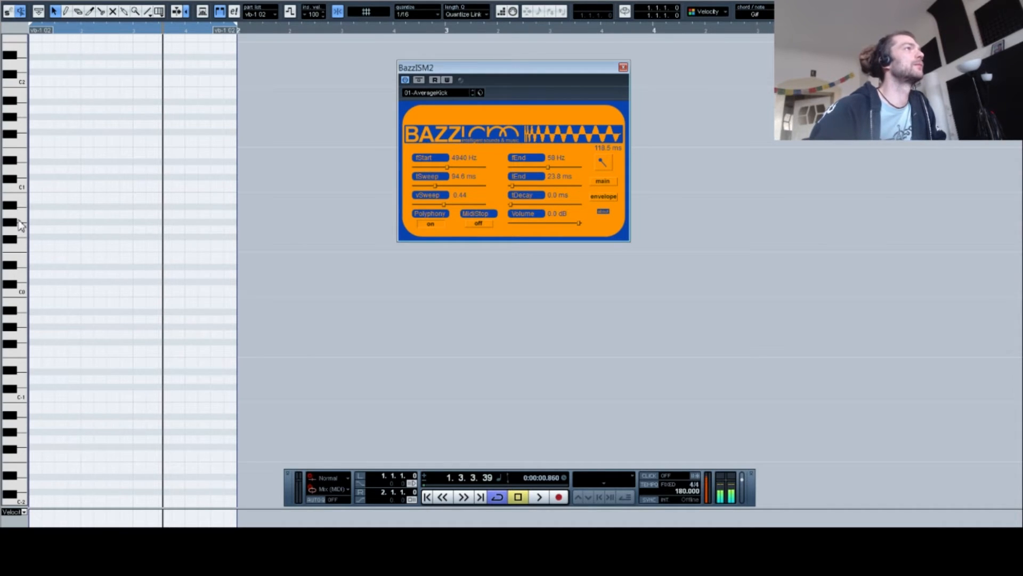
Step: Enter four consecutive 1/16 A0 notes from the start of bar 1 in the bass part
{"action": "left_click", "coordinate": [35, 215]}
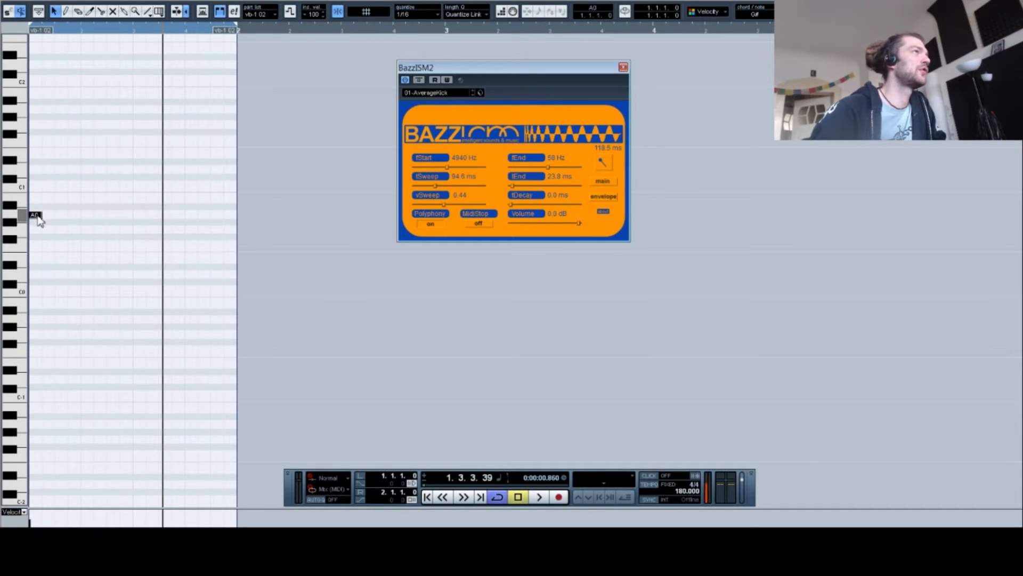
{"action": "right_click", "coordinate": [222, 128]}
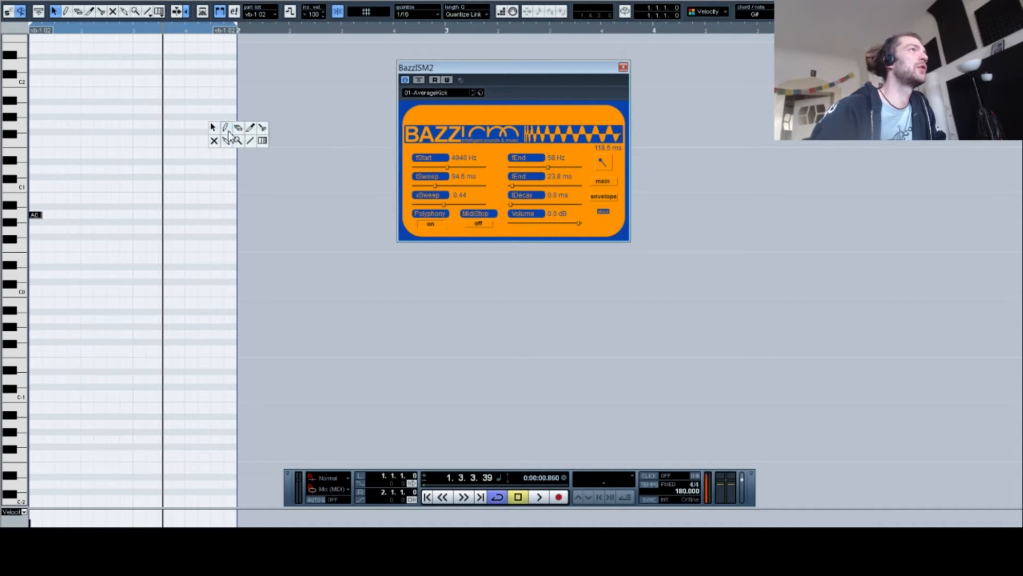
{"action": "left_click", "coordinate": [225, 128]}
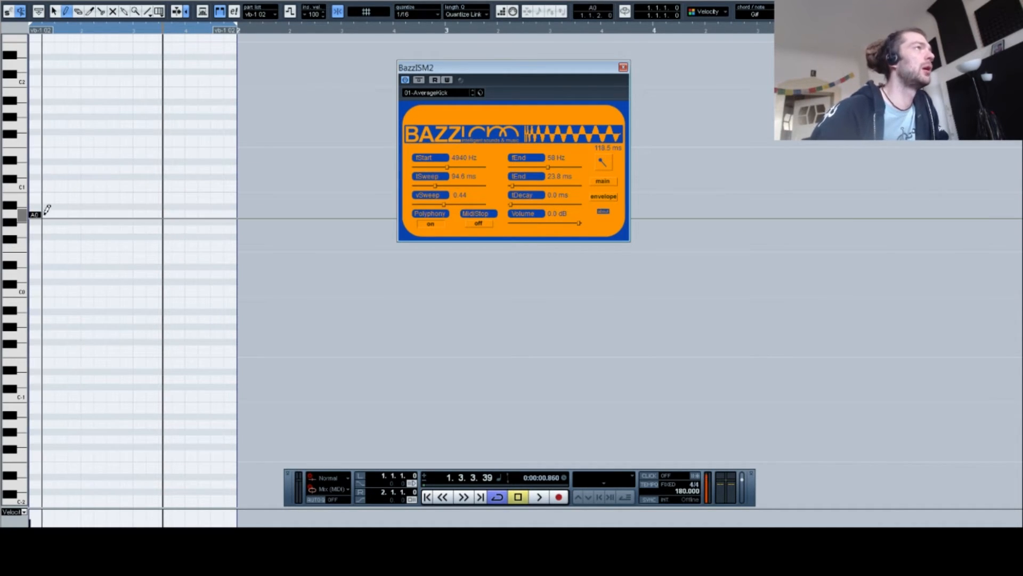
{"action": "left_click", "coordinate": [48, 214]}
{"action": "left_click", "coordinate": [62, 215]}
{"action": "left_click", "coordinate": [74, 215]}
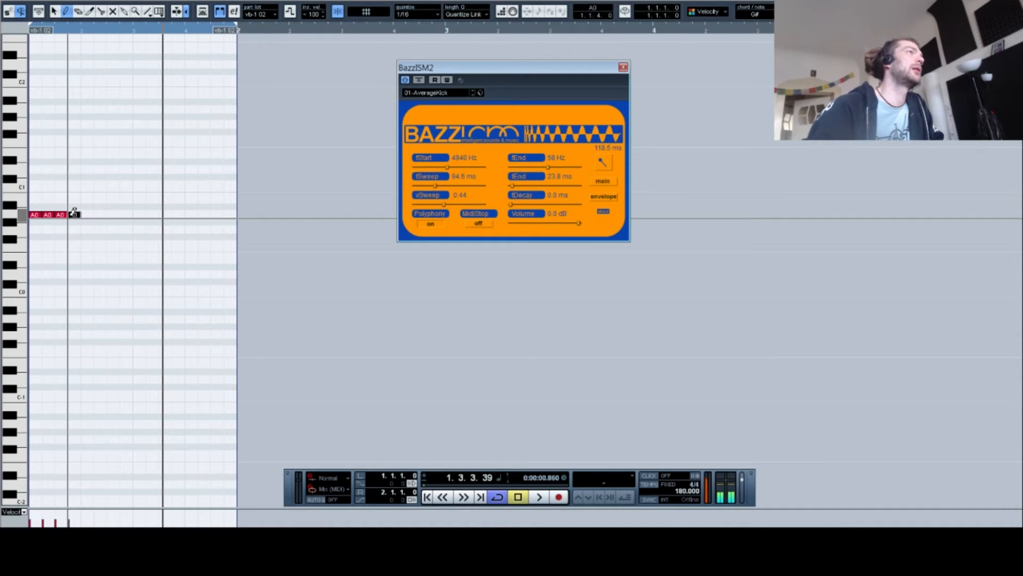
Step: Delete the A0 note on the first beat, and shorten the remaining three notes to leave small gaps between them
{"action": "key", "text": "1"}
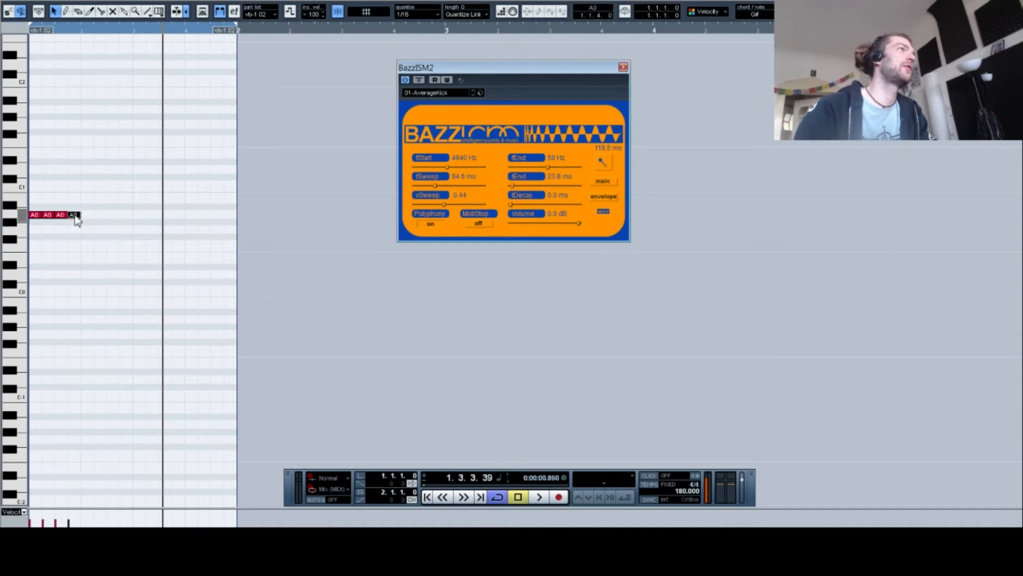
{"action": "left_click_drag", "start_coordinate": [36, 199], "coordinate": [32, 249]}
{"action": "key", "text": "Delete"}
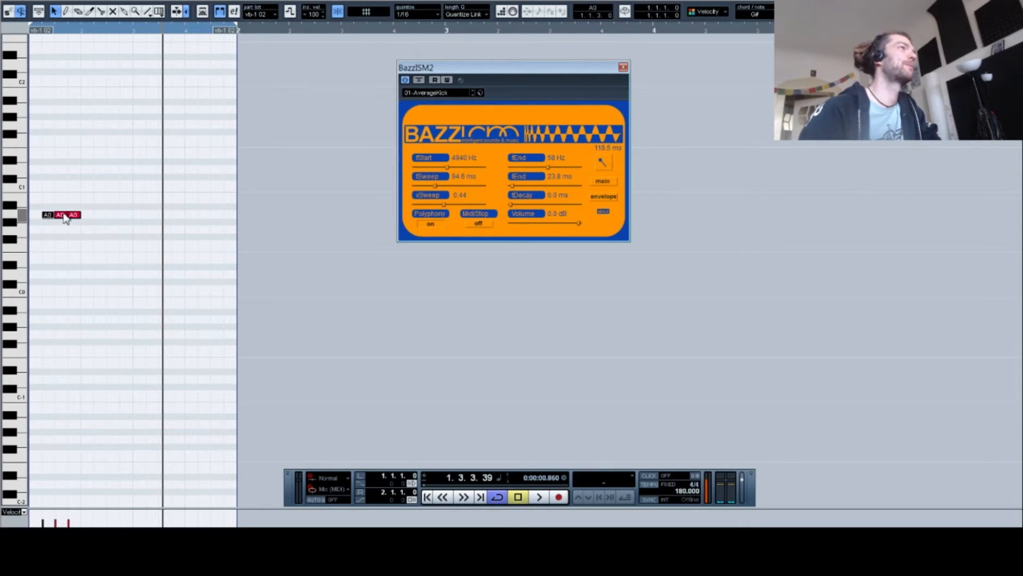
{"action": "left_click_drag", "start_coordinate": [96, 196], "coordinate": [44, 233]}
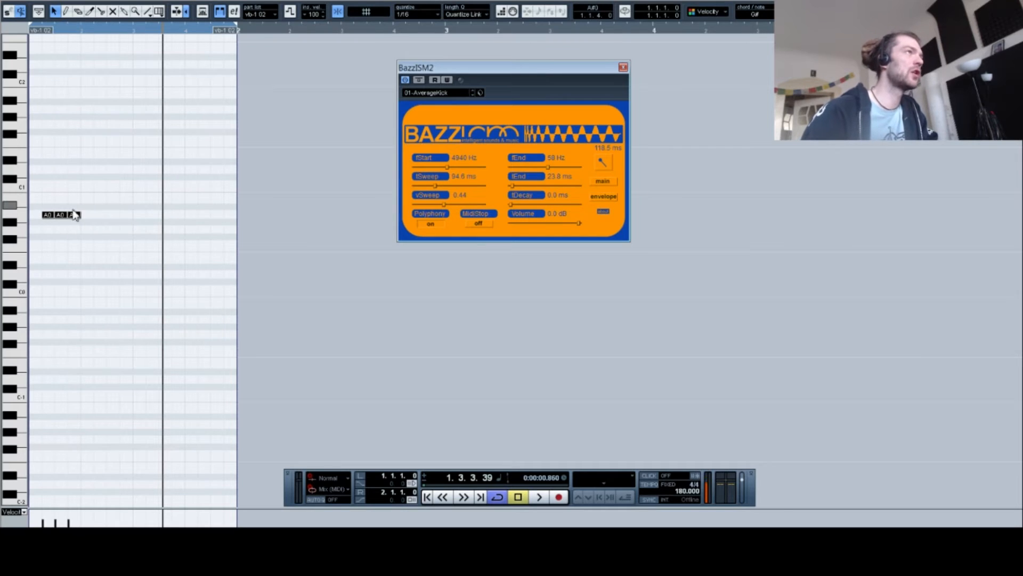
{"action": "left_click_drag", "start_coordinate": [81, 216], "coordinate": [76, 216]}
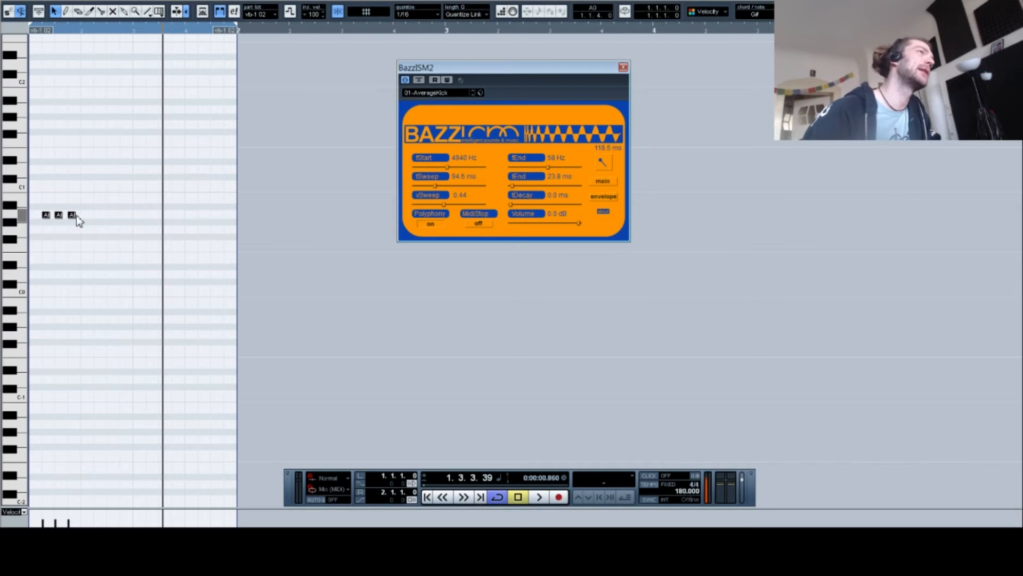
Step: Copy the three-note bass group to beats 2, 3 and 4 of the bar, and return to the project window
{"action": "mouse_move", "coordinate": [46, 214]}
{"action": "left_mouse_down"}
{"action": "mouse_move", "coordinate": [105, 215]}
{"action": "mouse_move", "coordinate": [41, 218]}
{"action": "left_mouse_up"}
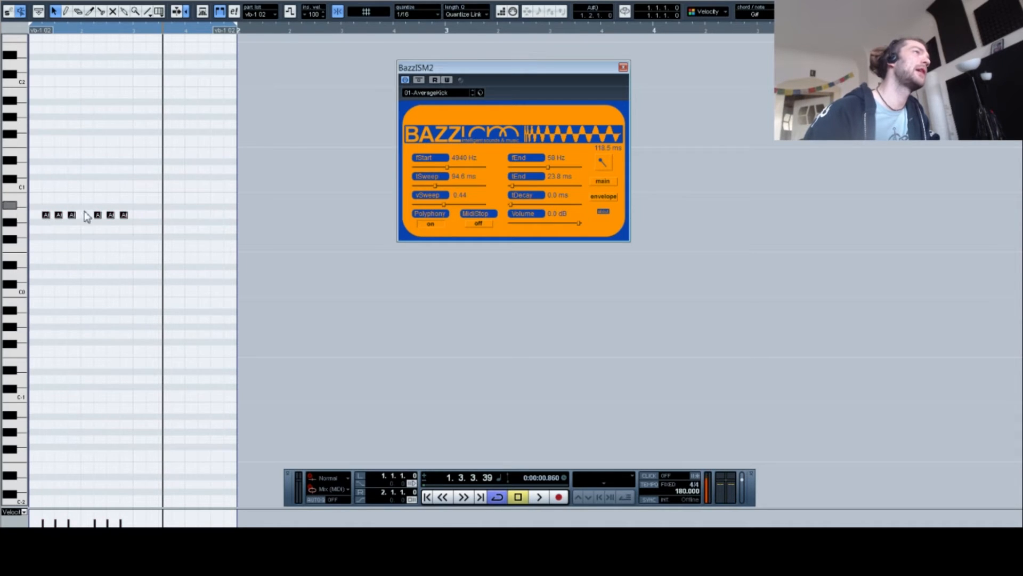
{"action": "left_click_drag", "start_coordinate": [130, 202], "coordinate": [154, 214]}
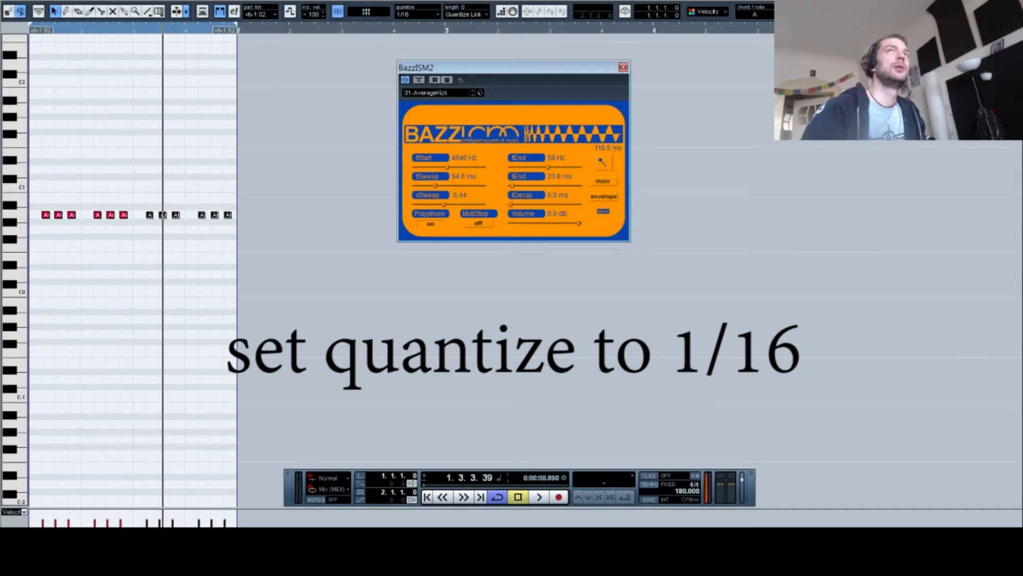
{"action": "key", "text": "ctrl+a"}
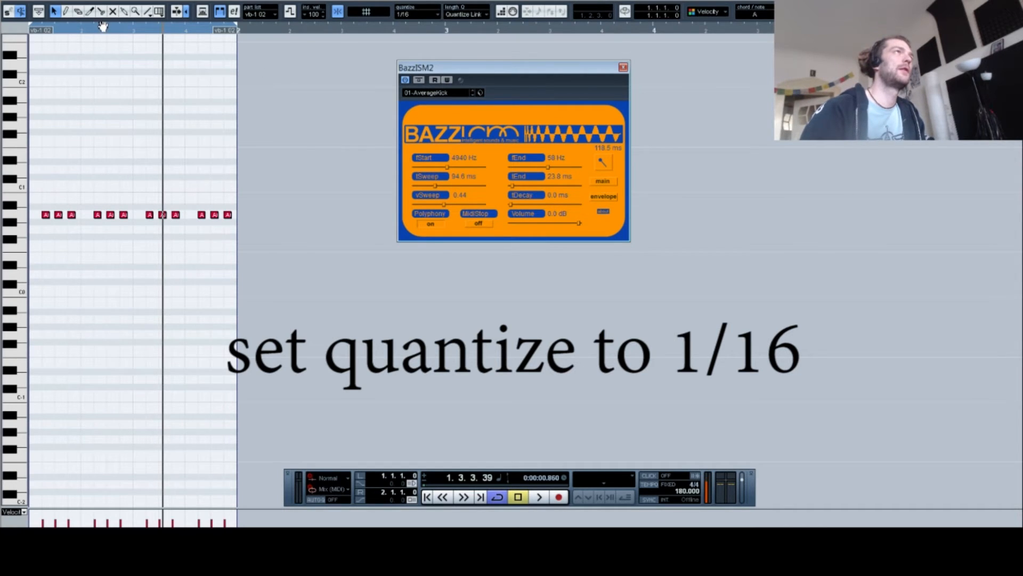
{"action": "left_click", "coordinate": [103, 30]}
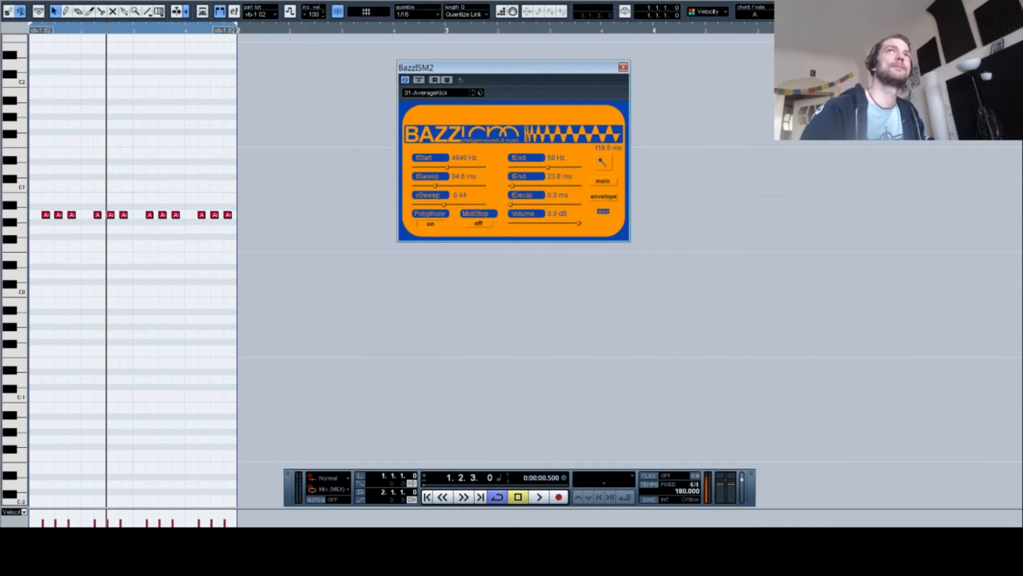
{"action": "key", "text": "Return"}
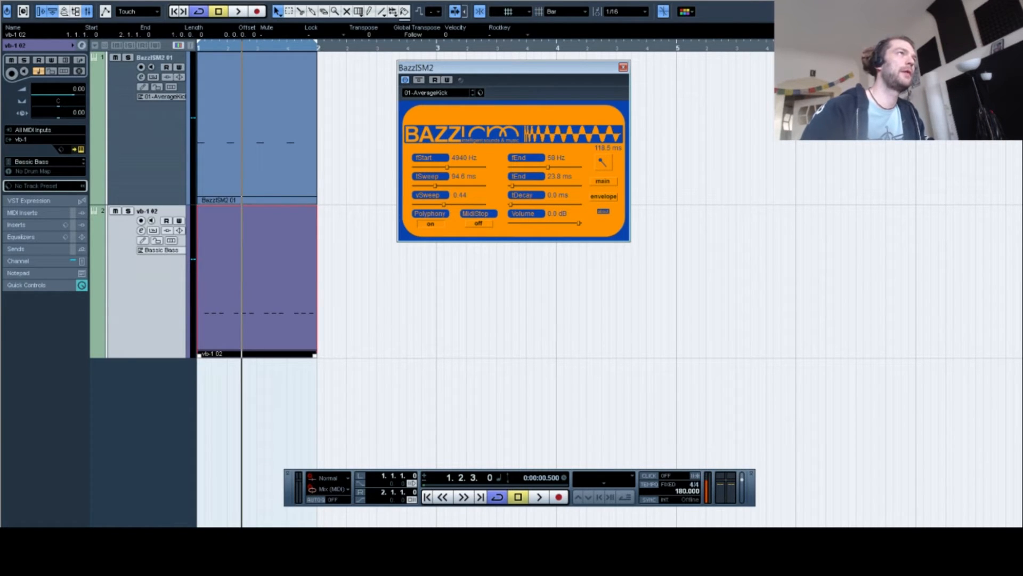
Step: Open the vb-1 instrument window and place it beside the BazzISM2 window
{"action": "key", "text": "alt+Tab"}
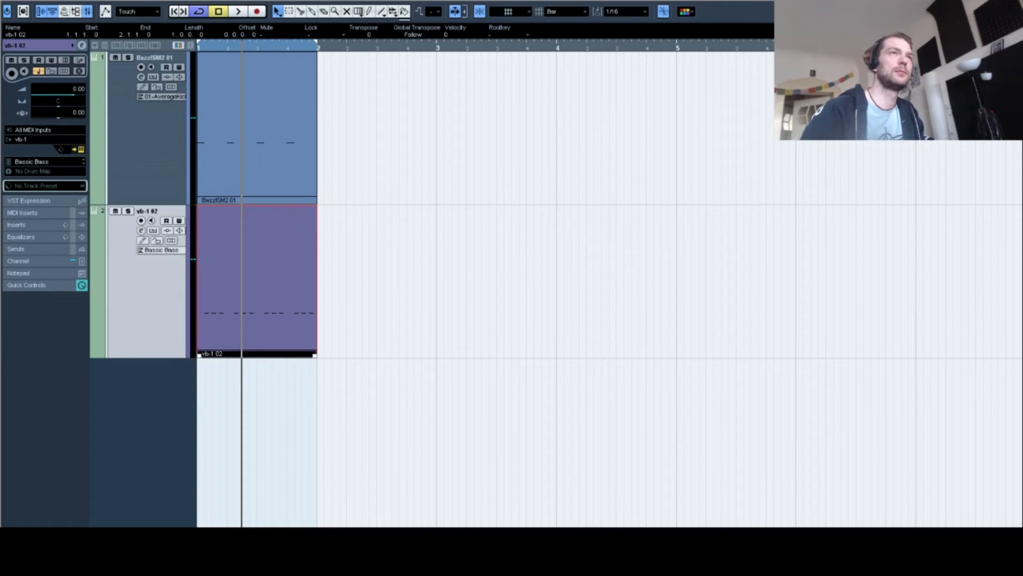
{"action": "key", "text": "alt+Tab"}
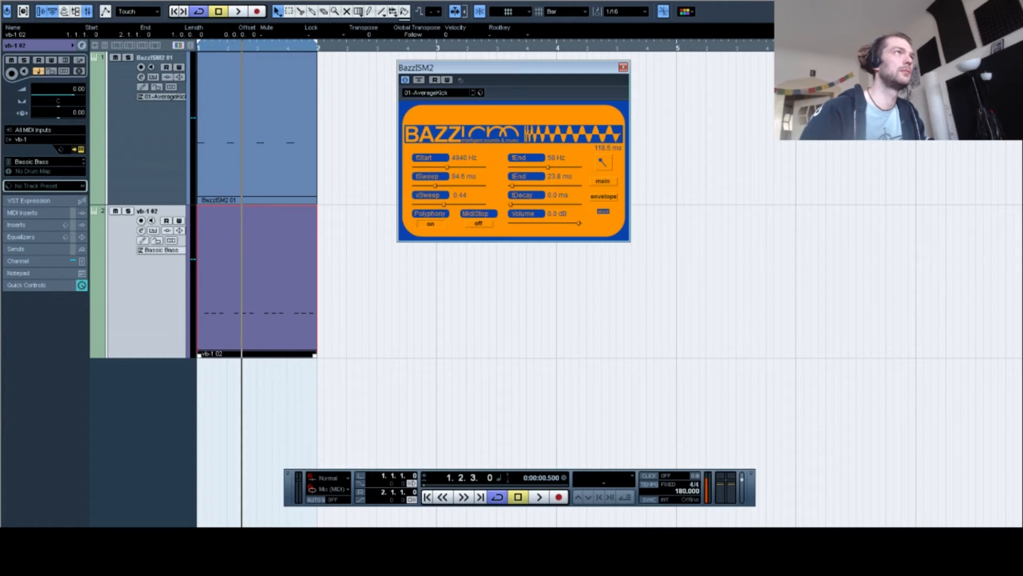
{"action": "left_click", "coordinate": [81, 149]}
{"action": "left_click_drag", "start_coordinate": [576, 376], "coordinate": [737, 141]}
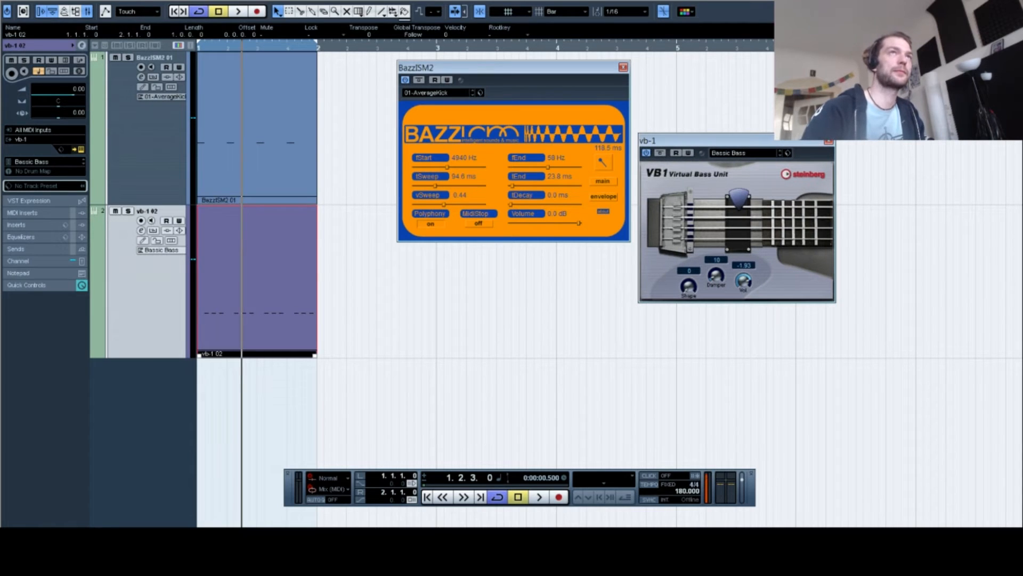
Step: Move the vb-1's pick and pickup toward the bridge, and listen to the kick and bass loop
{"action": "left_click_drag", "start_coordinate": [739, 197], "coordinate": [706, 224]}
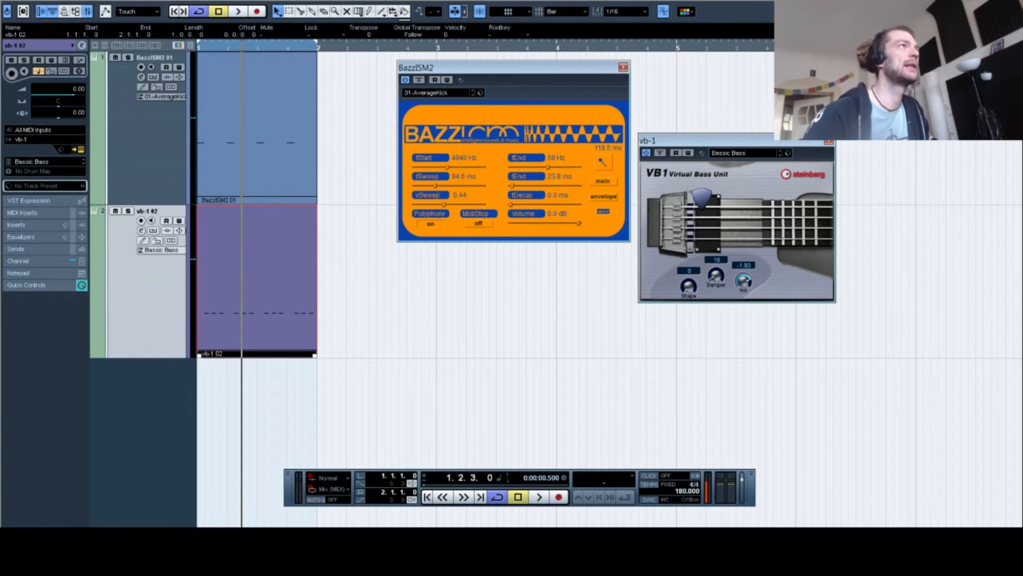
{"action": "key", "text": "space"}
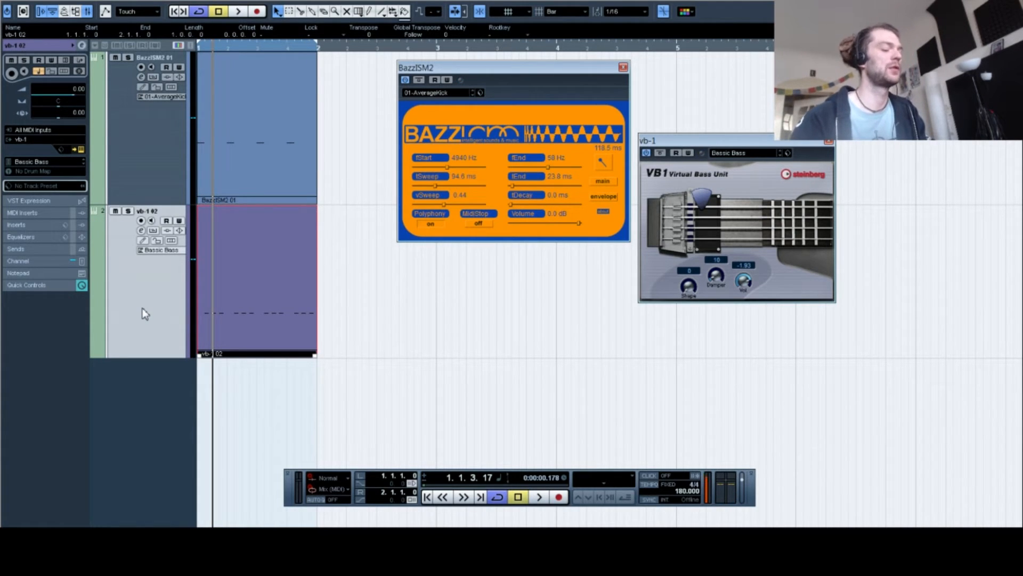
Step: Select the BazzISM2 track, bring up the VST Connections outputs, and open the Mixer over the lower part of the project
{"action": "left_click", "coordinate": [131, 182]}
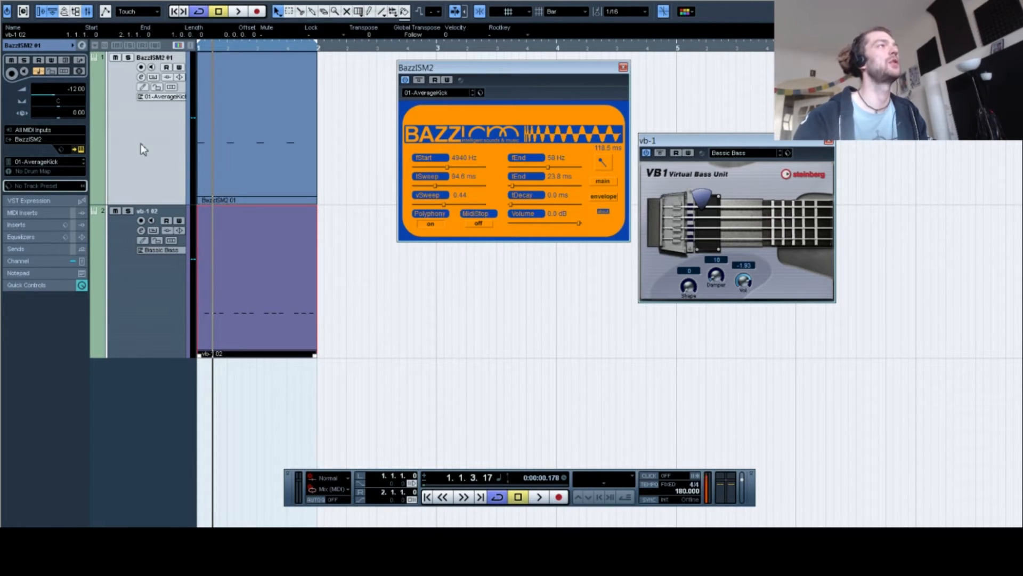
{"action": "key", "text": "F4"}
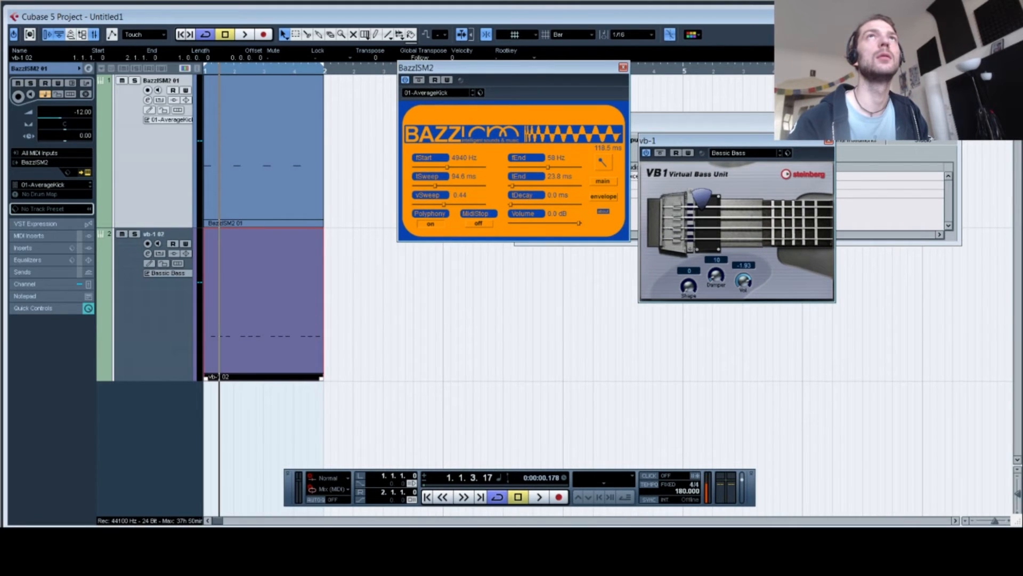
{"action": "left_click_drag", "start_coordinate": [1020, 526], "coordinate": [1019, 524]}
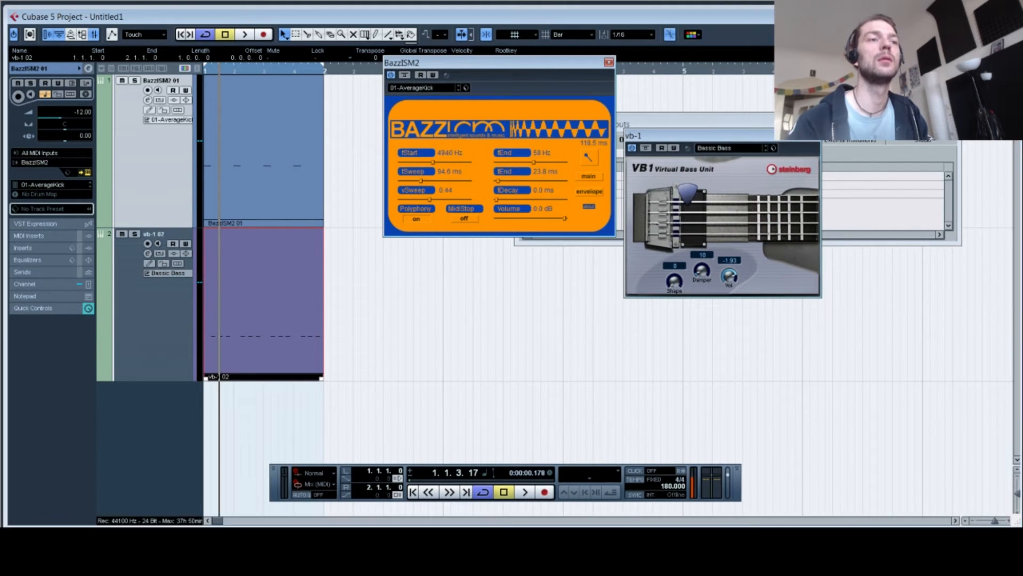
{"action": "key", "text": "F3"}
{"action": "left_click_drag", "start_coordinate": [496, 257], "coordinate": [474, 268]}
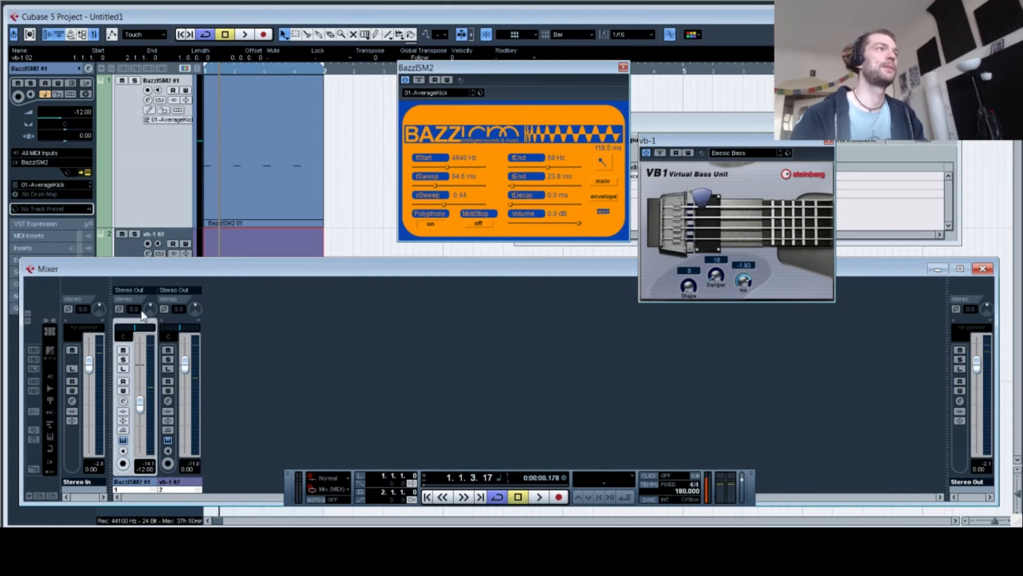
Step: Close the vb-1, BazzISM2, VST Connections and Transport windows, leaving the Mixer open
{"action": "left_click", "coordinate": [829, 141]}
{"action": "left_click", "coordinate": [623, 67]}
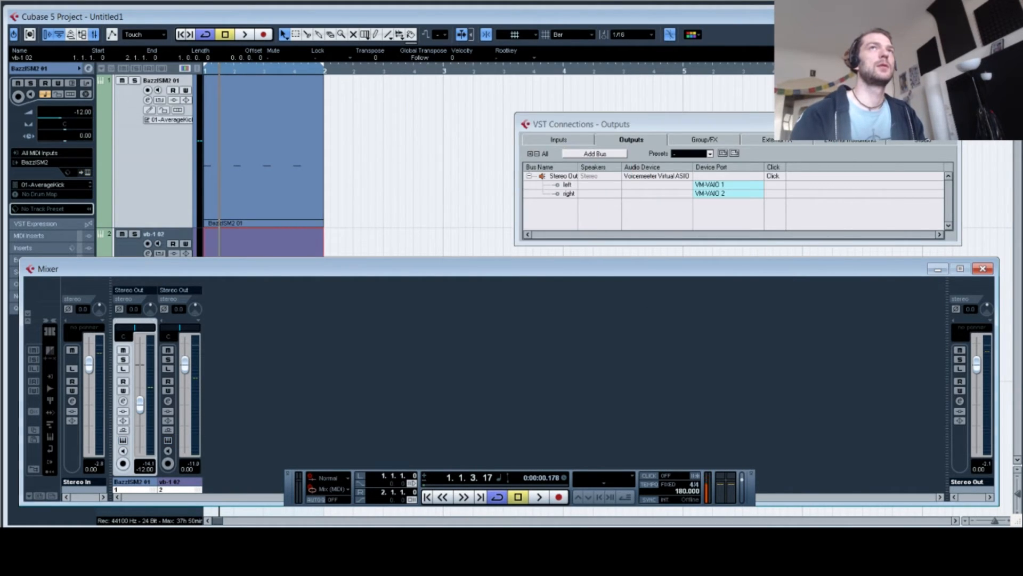
{"action": "left_click", "coordinate": [954, 121]}
{"action": "left_click", "coordinate": [752, 473]}
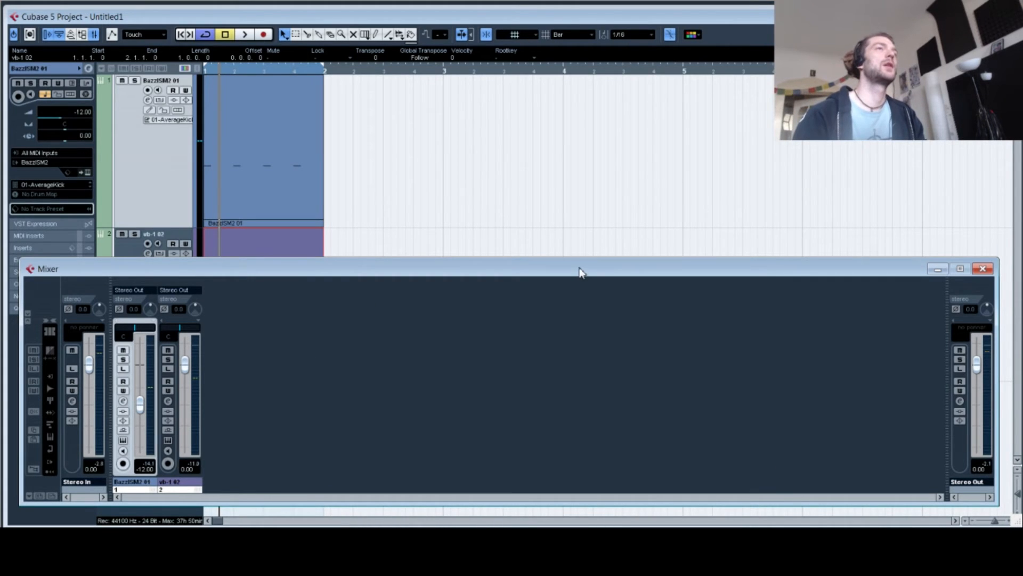
Step: Move the Mixer up slightly and expand it to show the EQ section above the channel faders
{"action": "left_click_drag", "start_coordinate": [580, 270], "coordinate": [589, 240]}
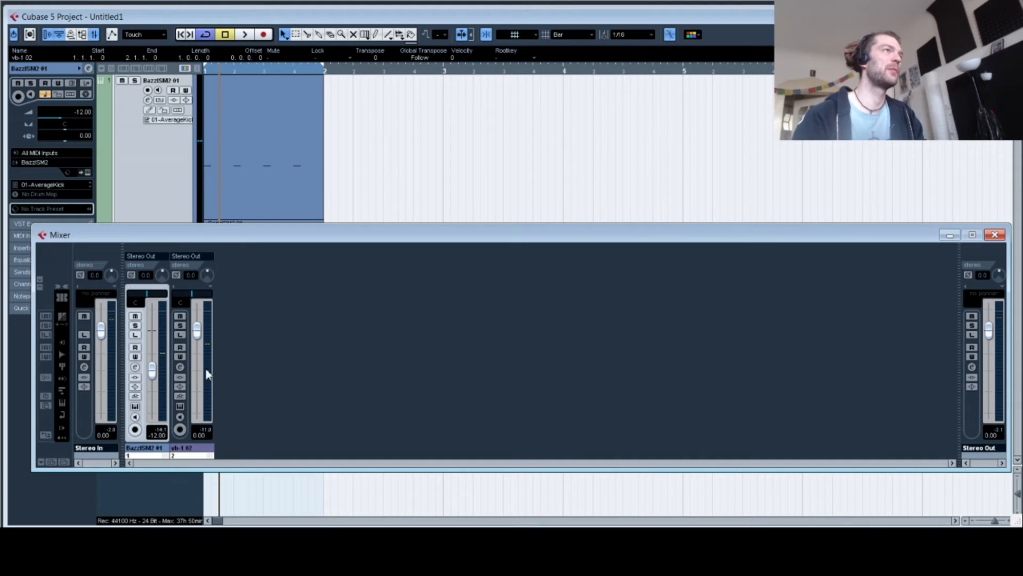
{"action": "left_click", "coordinate": [40, 287]}
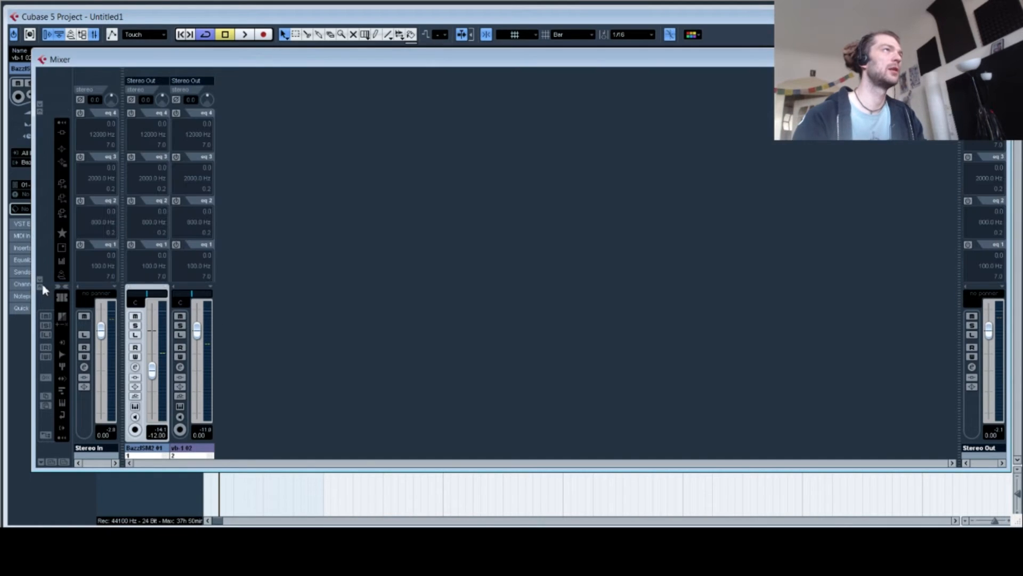
{"action": "left_click", "coordinate": [61, 128]}
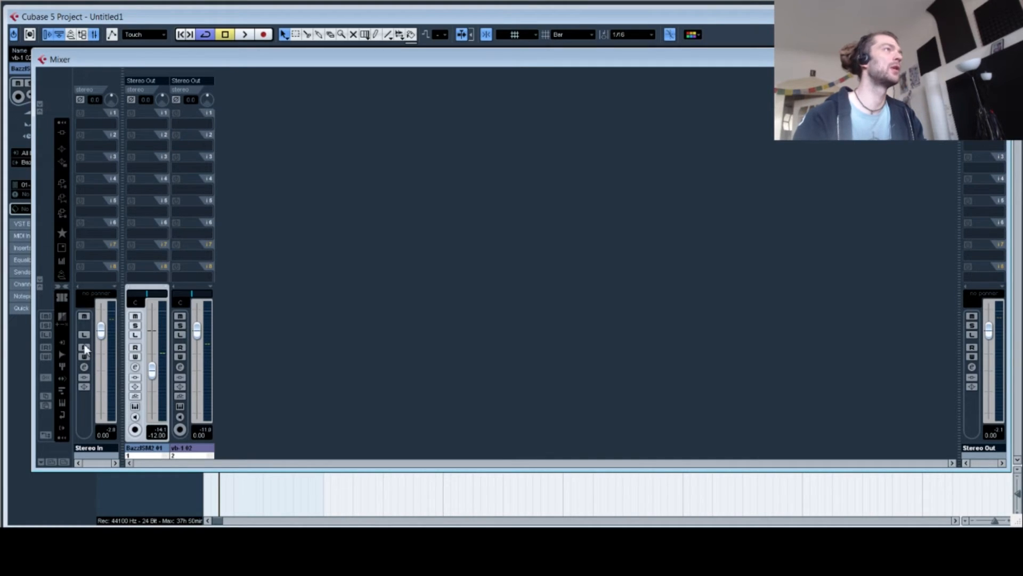
{"action": "left_click", "coordinate": [40, 104]}
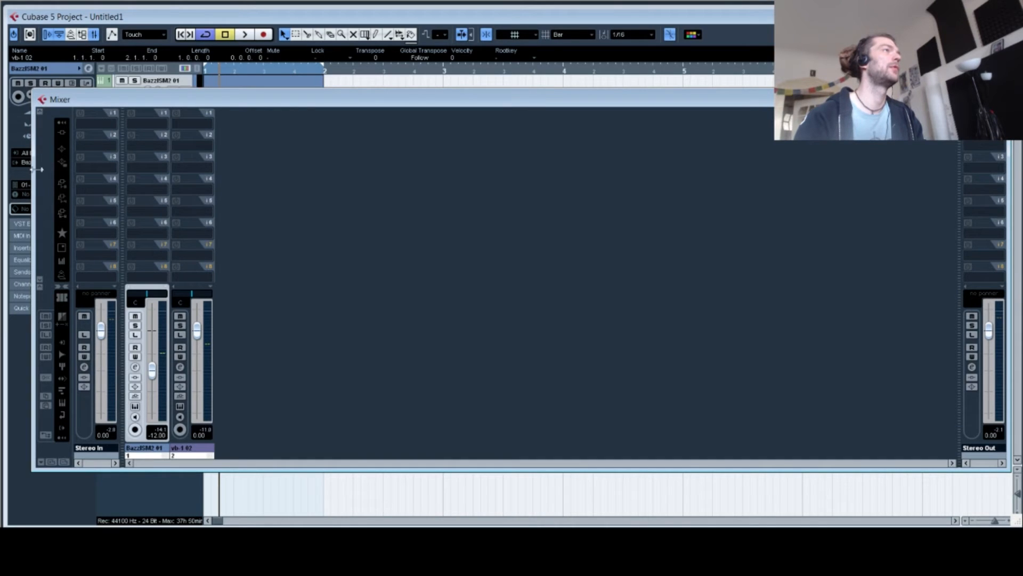
{"action": "left_click", "coordinate": [38, 281]}
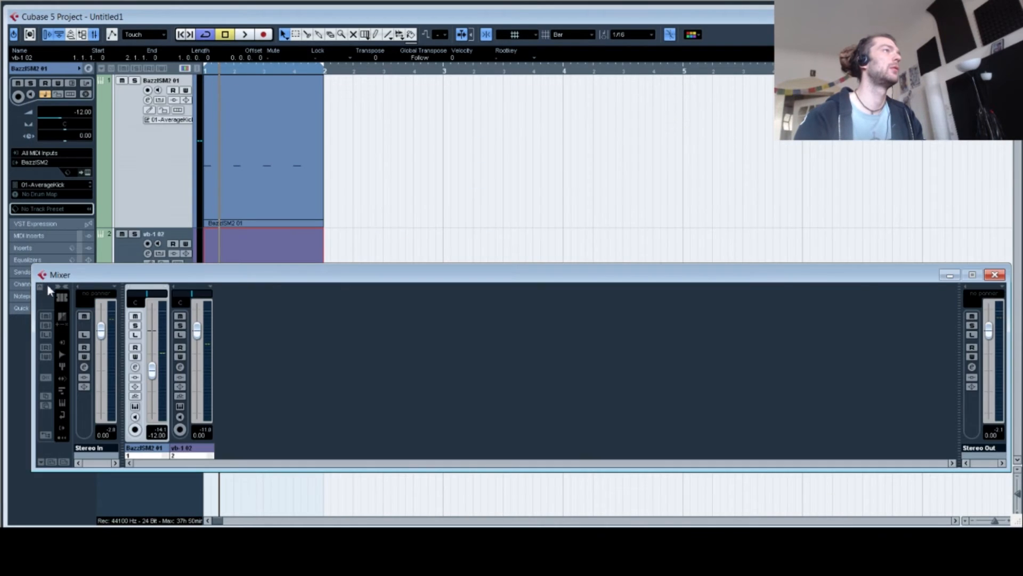
{"action": "left_click", "coordinate": [41, 285]}
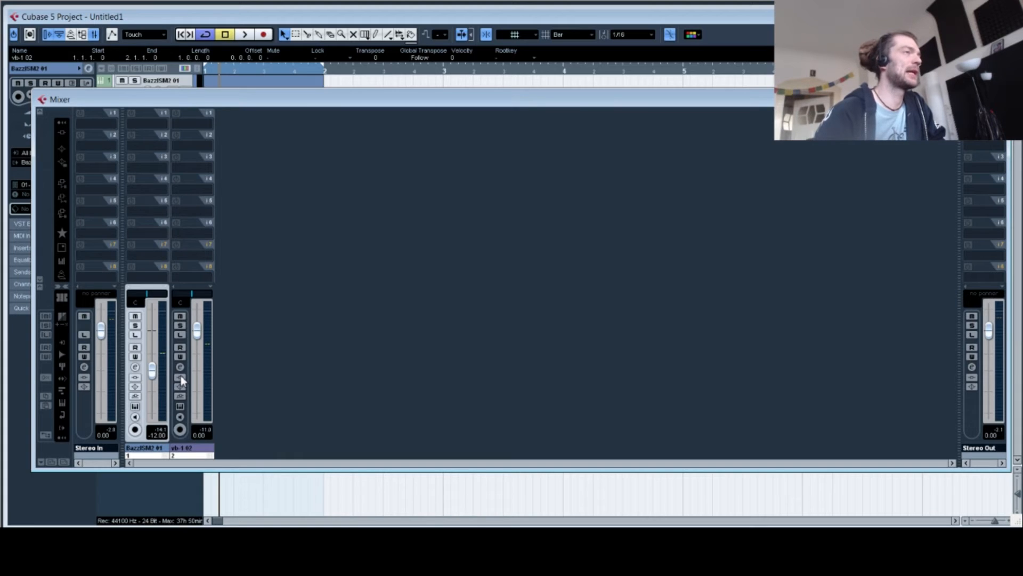
Step: Play the kick and bass loop and lower the vb-1 channel's level to -2.15
{"action": "key", "text": "space"}
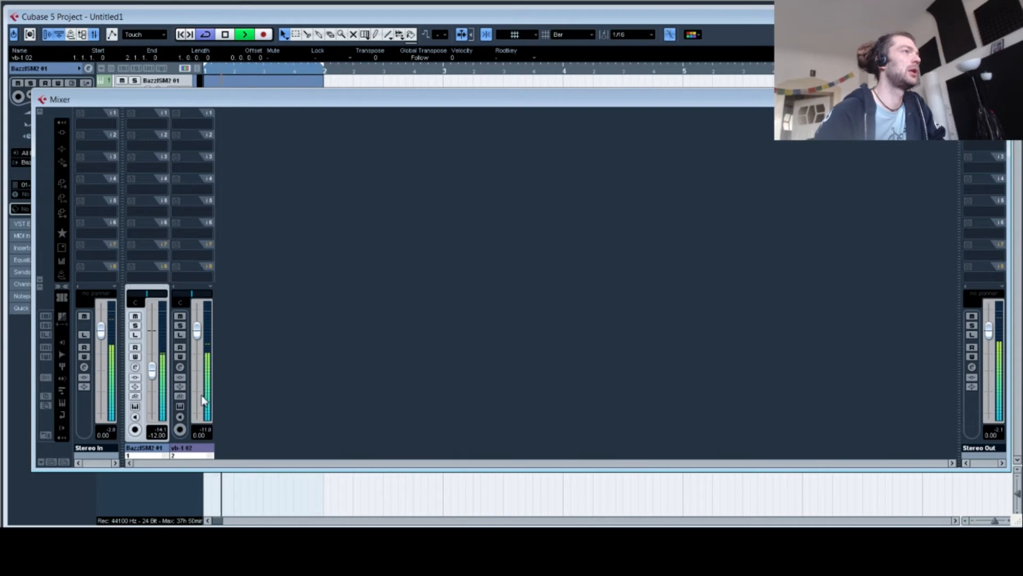
{"action": "key", "text": "space"}
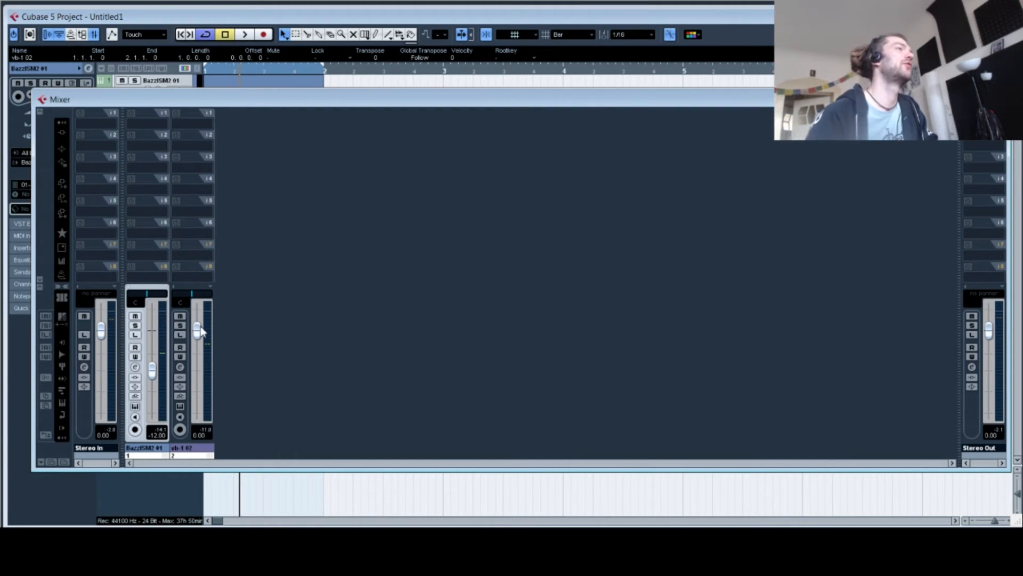
{"action": "left_click_drag", "start_coordinate": [201, 329], "coordinate": [211, 343]}
{"action": "key", "text": "space"}
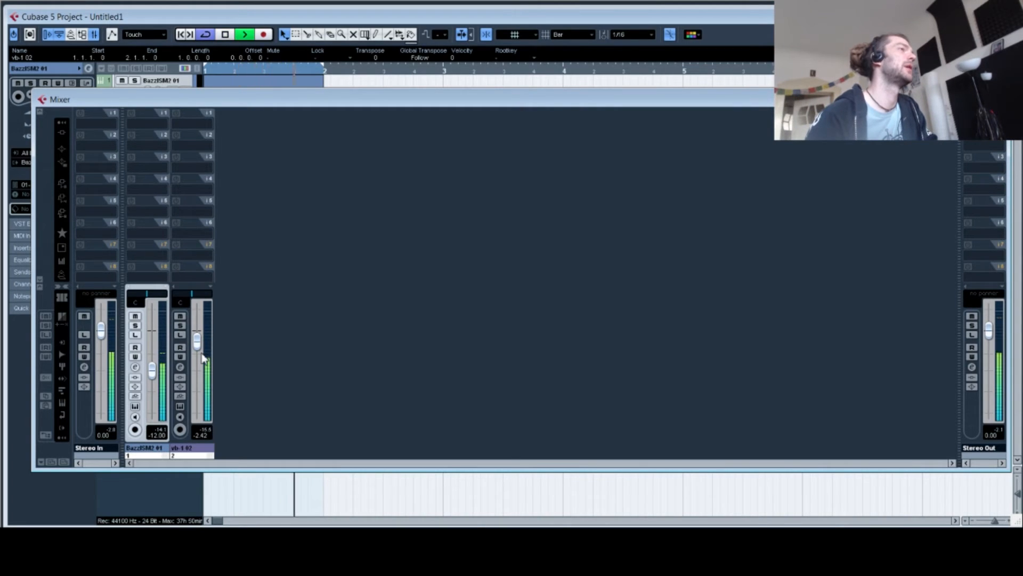
{"action": "key", "text": "space"}
Step: Reset the peak readings of both instrument channels and raise the vb-1 level to -1.76 while playing the loop
{"action": "left_click", "coordinate": [207, 430]}
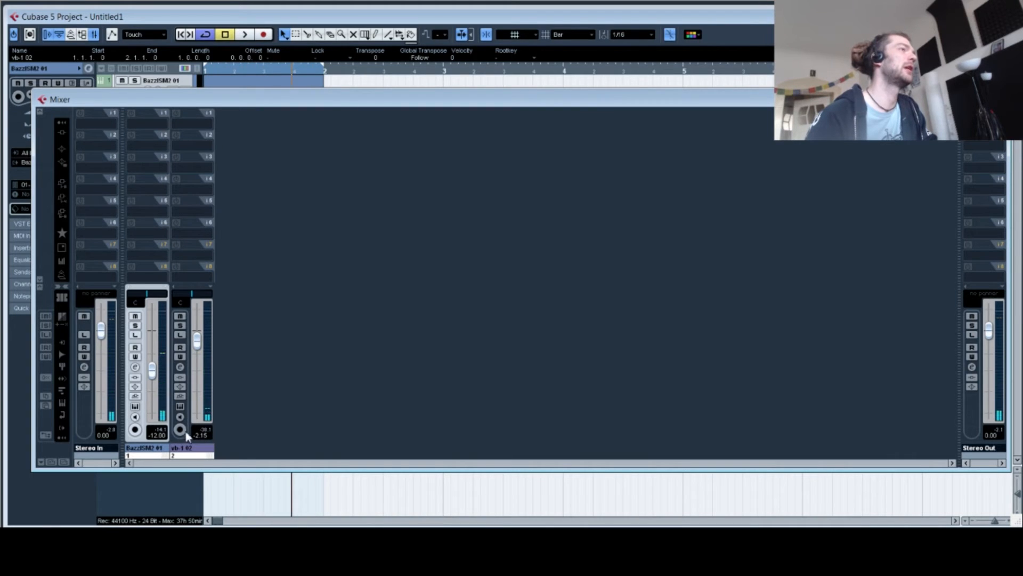
{"action": "left_click", "coordinate": [161, 431]}
{"action": "left_click", "coordinate": [201, 431]}
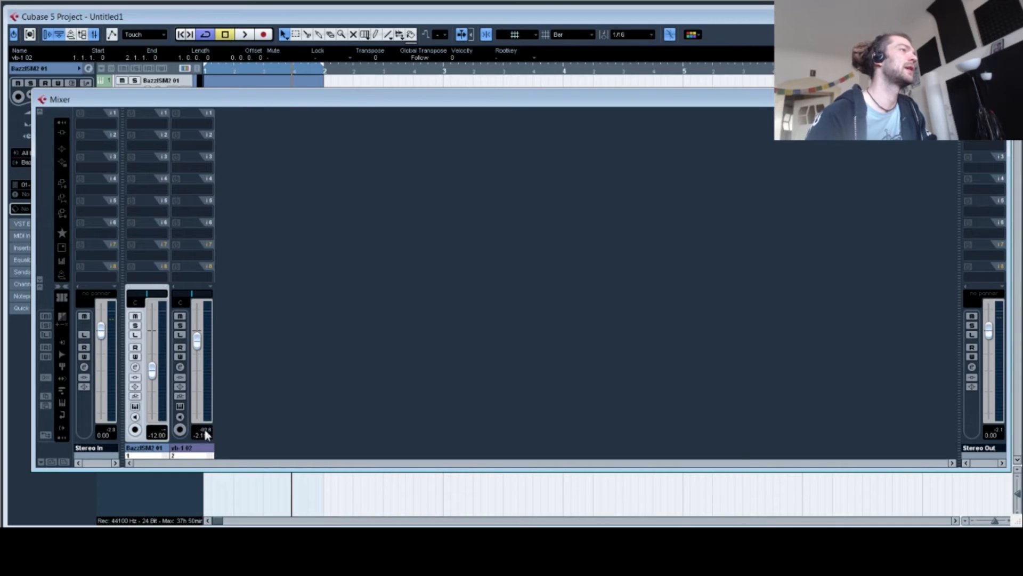
{"action": "key", "text": "space"}
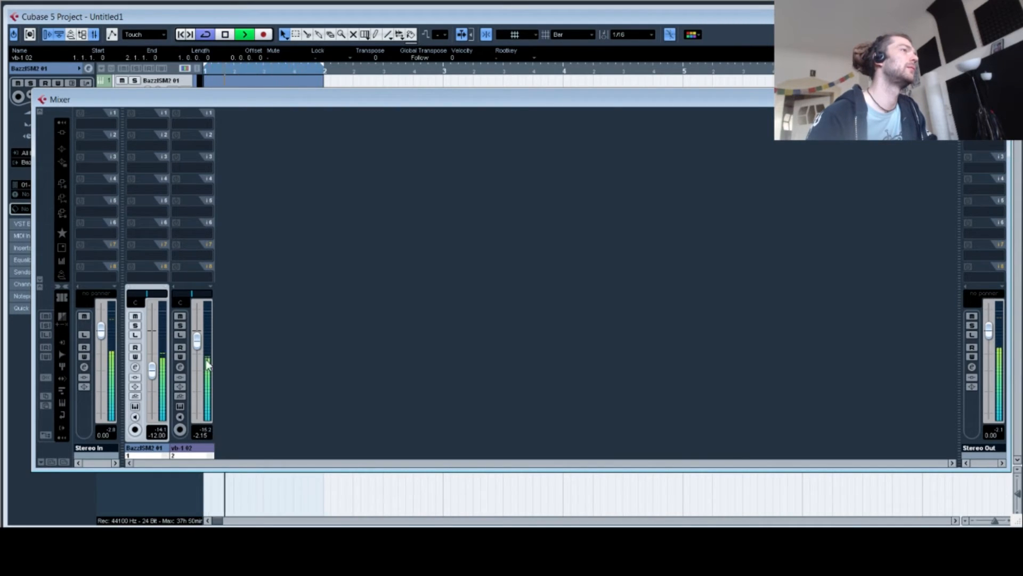
{"action": "left_click_drag", "start_coordinate": [197, 345], "coordinate": [204, 343]}
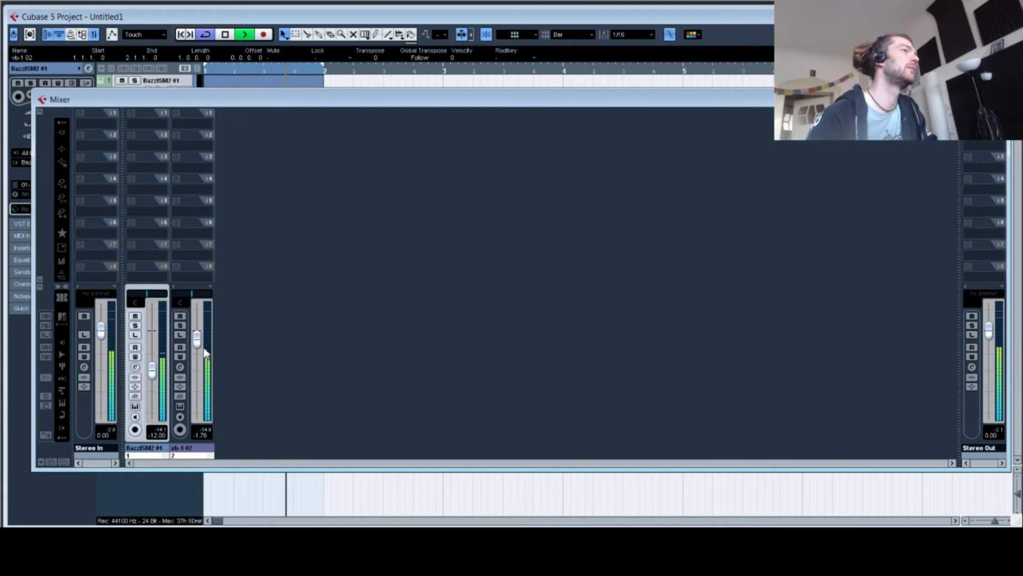
{"action": "key", "text": "space"}
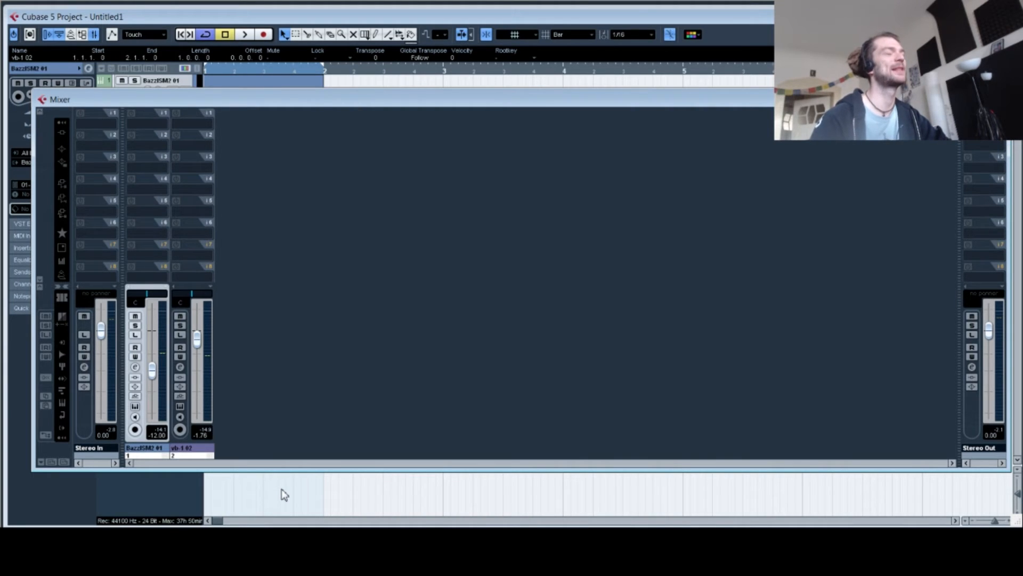
Step: Close the Mixer and reduce the height of the BazzISM2 track
{"action": "key", "text": "F3"}
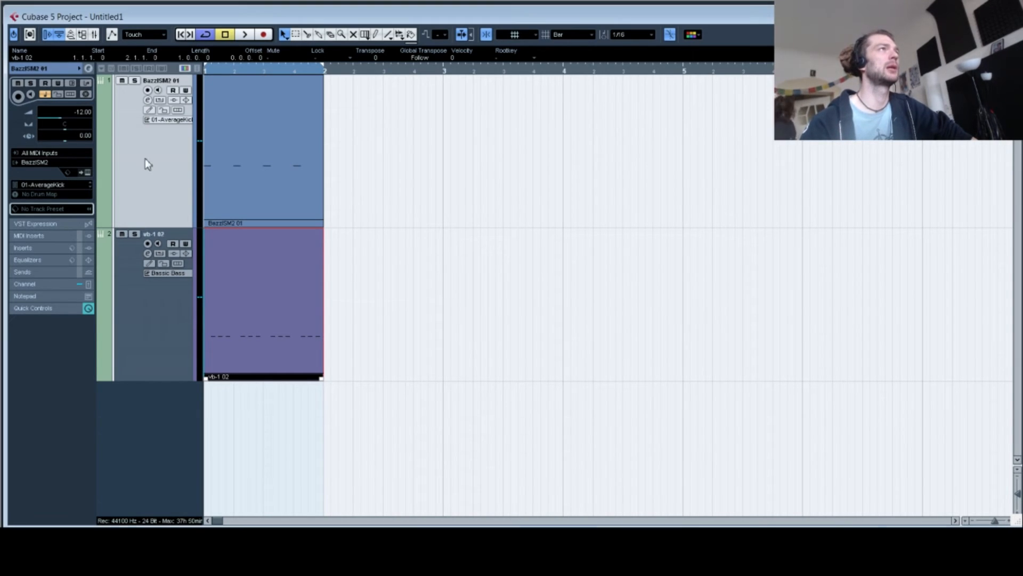
{"action": "left_click", "coordinate": [142, 328]}
{"action": "left_click", "coordinate": [146, 210]}
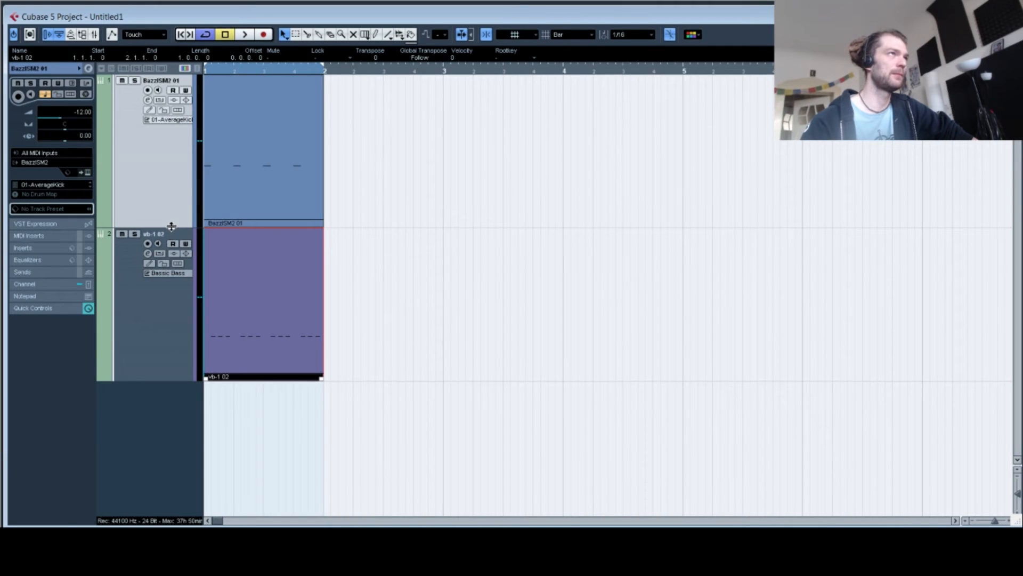
{"action": "left_click_drag", "start_coordinate": [170, 227], "coordinate": [150, 137]}
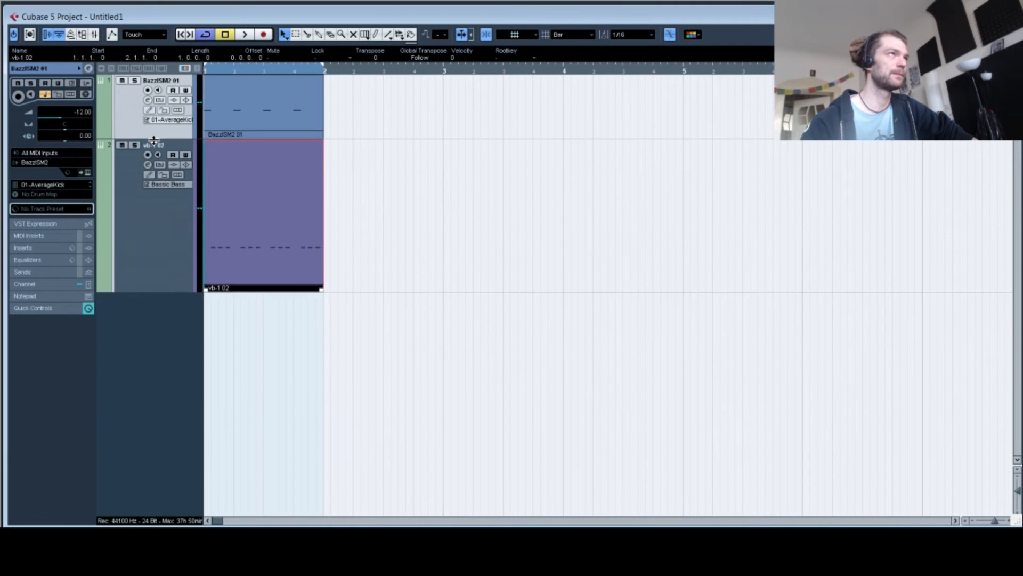
Step: Open the BazzISM2 editor and set fStart to 7004 Hz, fEnd to 55 Hz and vSweep to 0.15
{"action": "left_click", "coordinate": [87, 173]}
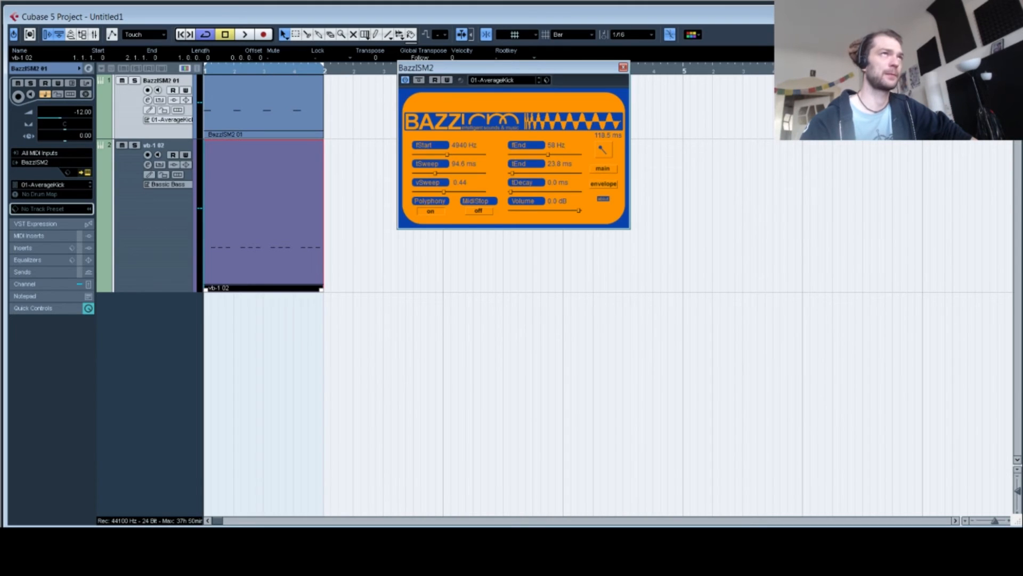
{"action": "left_click_drag", "start_coordinate": [480, 67], "coordinate": [474, 190]}
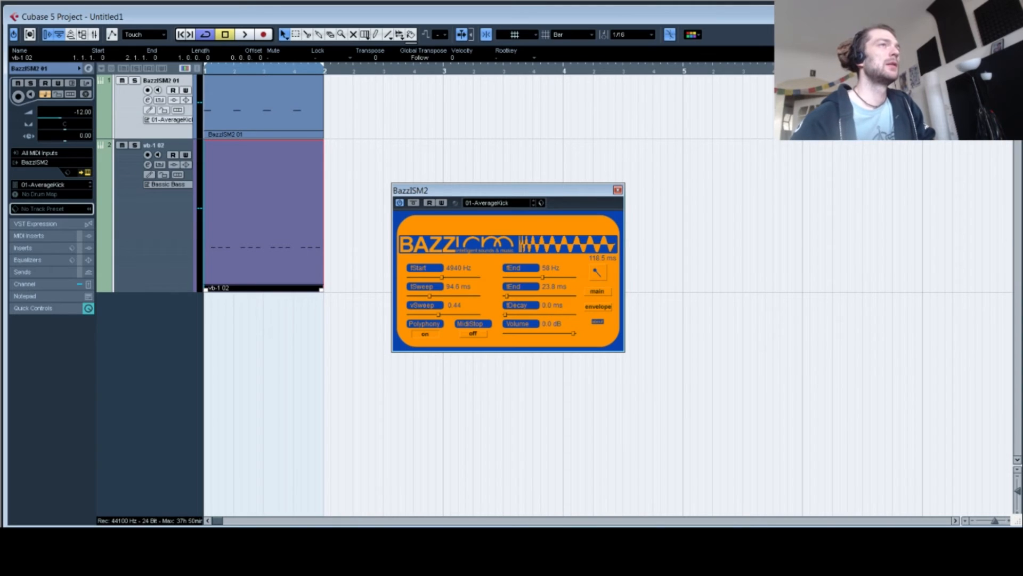
{"action": "left_click_drag", "start_coordinate": [442, 277], "coordinate": [456, 277]}
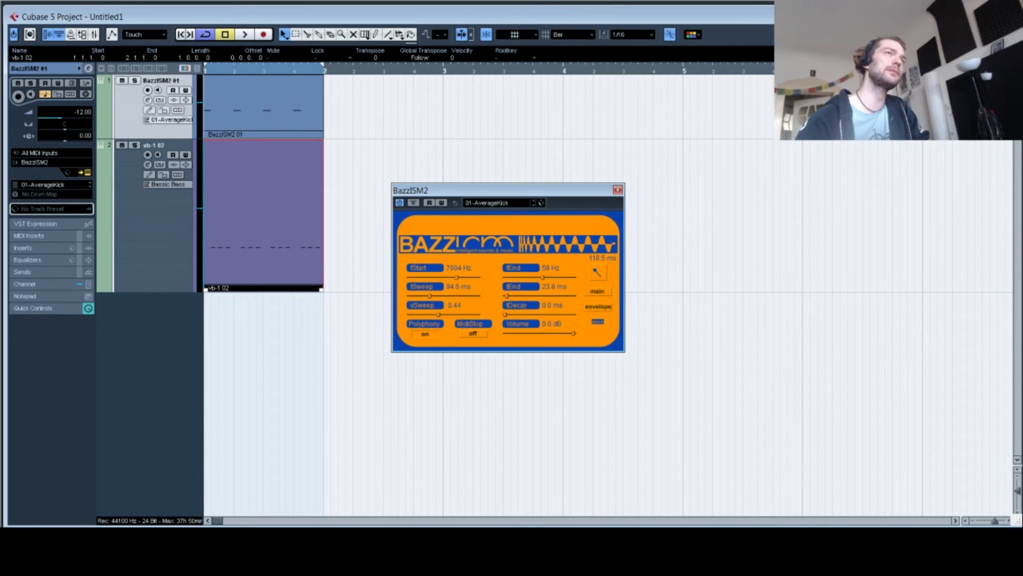
{"action": "left_click_drag", "start_coordinate": [542, 277], "coordinate": [538, 277]}
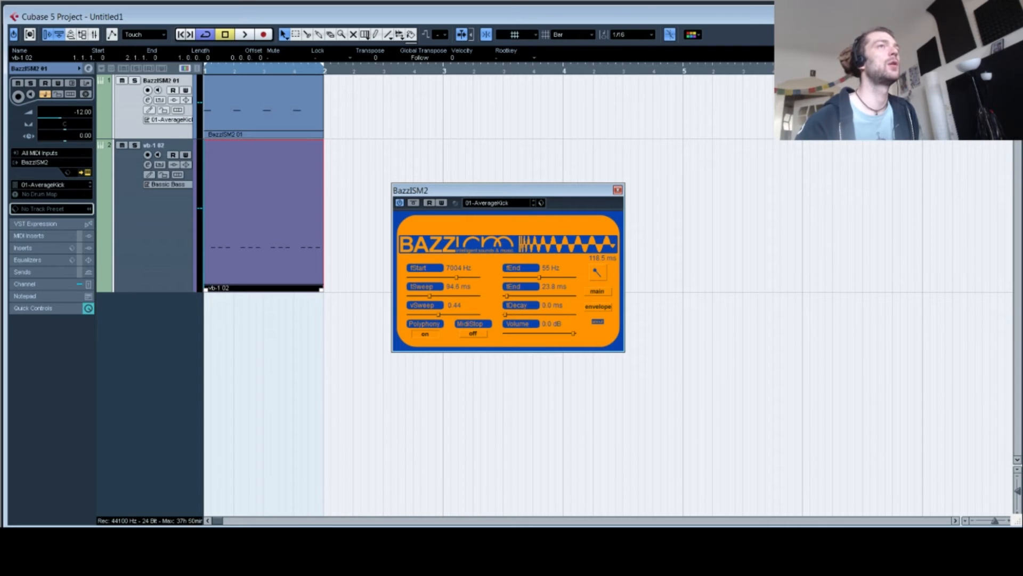
{"action": "left_click_drag", "start_coordinate": [438, 315], "coordinate": [418, 315]}
Step: Reduce BazzISM2's tSweep slightly to shorten the kick, and listen to the kick and bass loop
{"action": "key", "text": "space"}
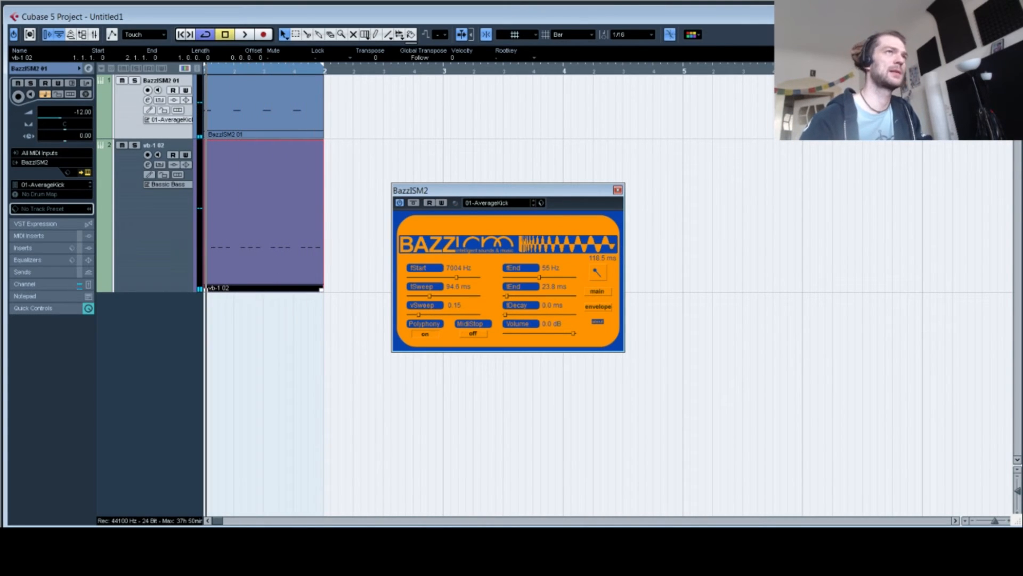
{"action": "left_click_drag", "start_coordinate": [429, 295], "coordinate": [425, 296]}
{"action": "key", "text": "space"}
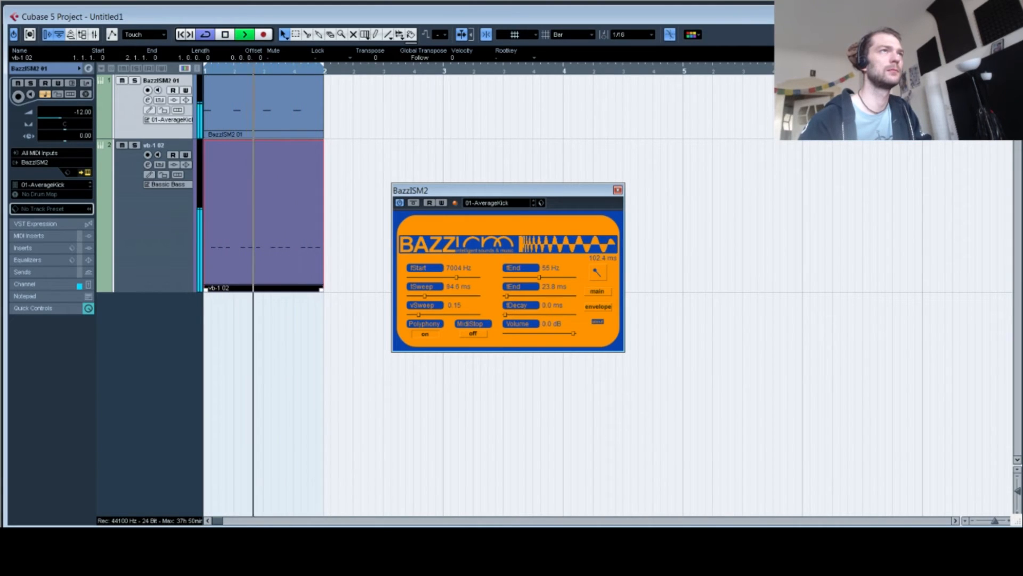
{"action": "key", "text": "space"}
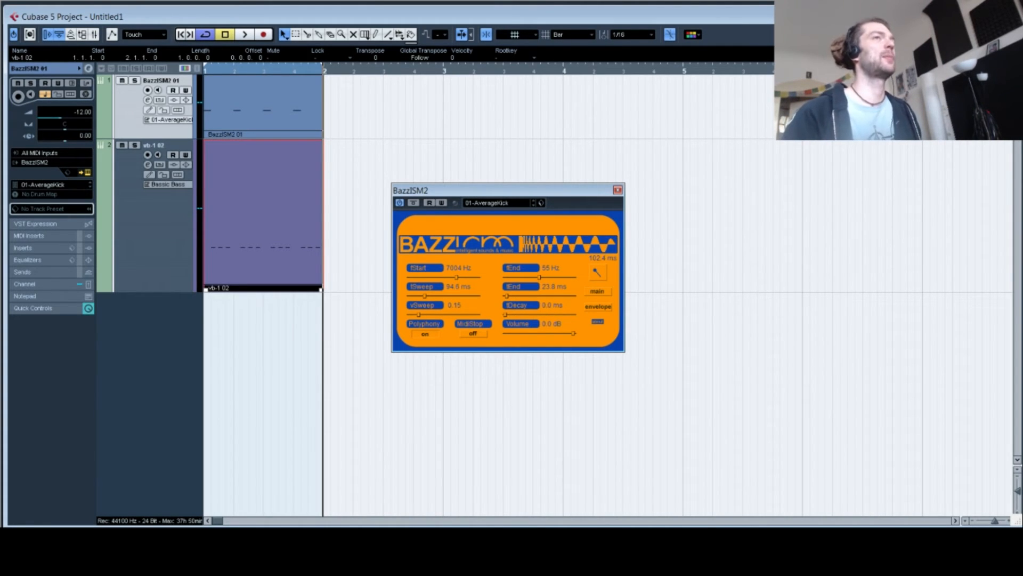
Step: Shape a deep V-shaped dip early in BazzISM2's envelope, with full-level points on both sides of it
{"action": "left_click", "coordinate": [598, 306]}
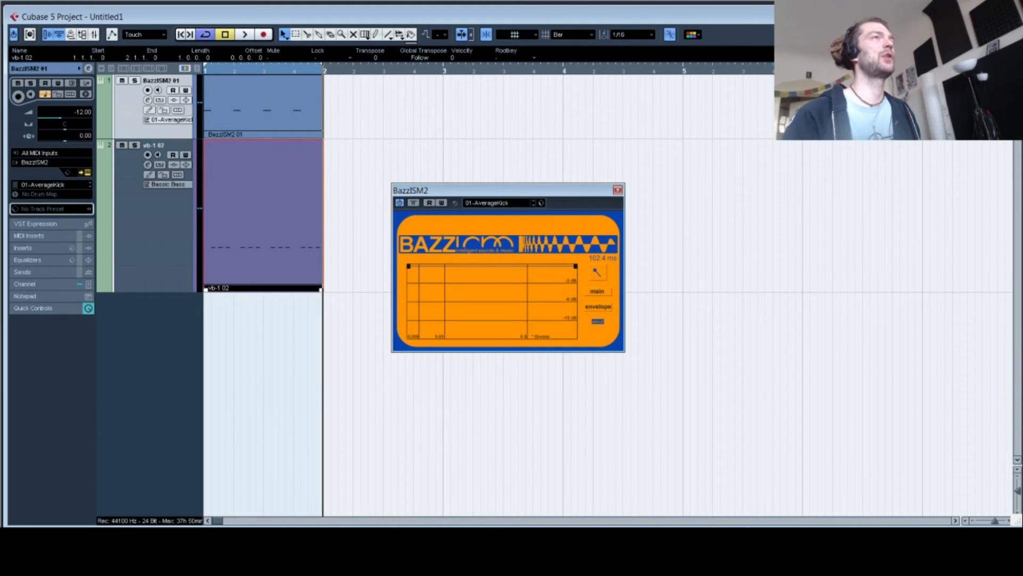
{"action": "left_click", "coordinate": [445, 267]}
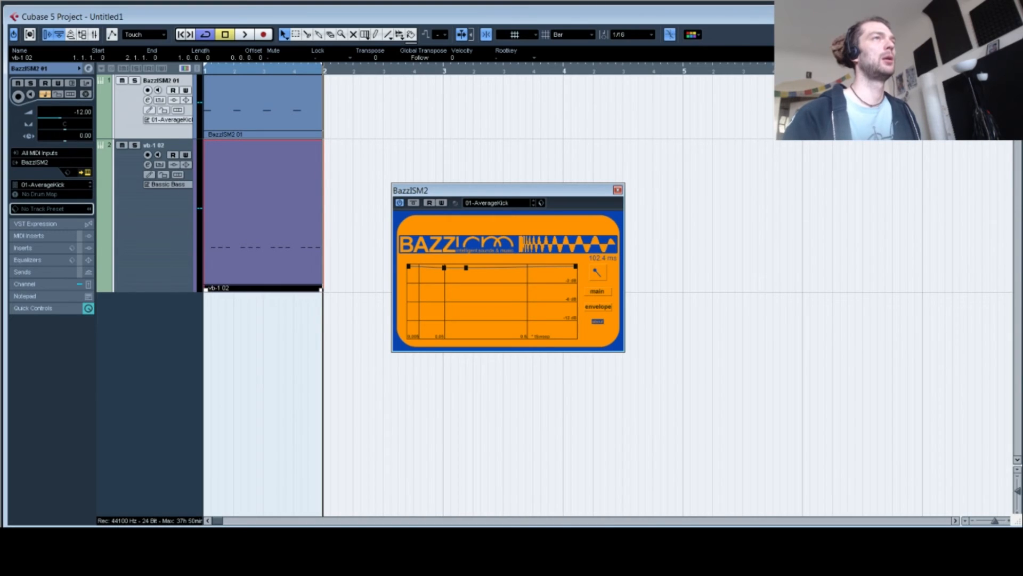
{"action": "left_click_drag", "start_coordinate": [466, 268], "coordinate": [473, 266]}
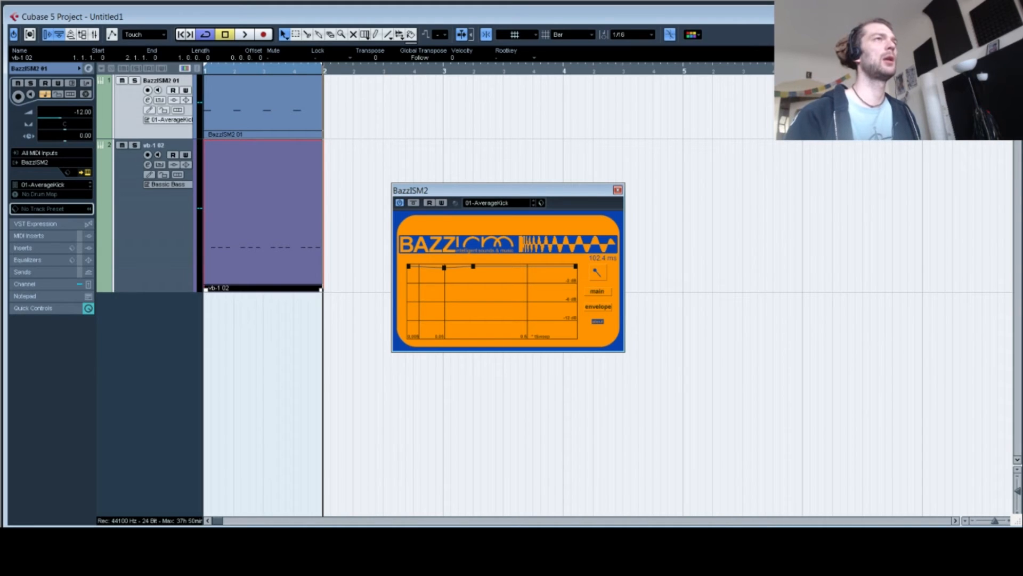
{"action": "mouse_move", "coordinate": [445, 267]}
{"action": "left_mouse_down"}
{"action": "mouse_move", "coordinate": [448, 326]}
{"action": "mouse_move", "coordinate": [437, 266]}
{"action": "left_mouse_up"}
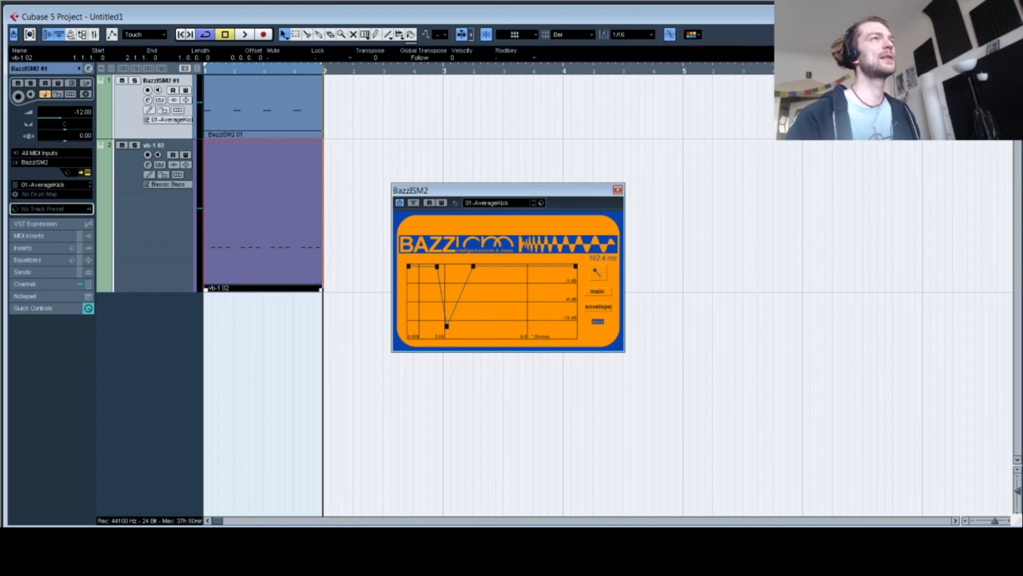
{"action": "left_click_drag", "start_coordinate": [437, 266], "coordinate": [427, 266]}
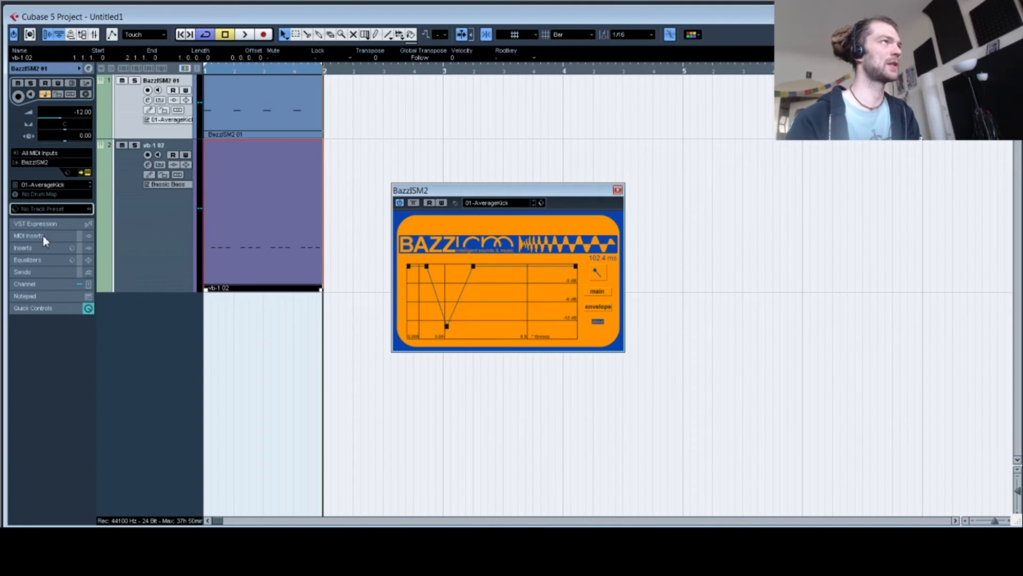
{"action": "left_click", "coordinate": [27, 247]}
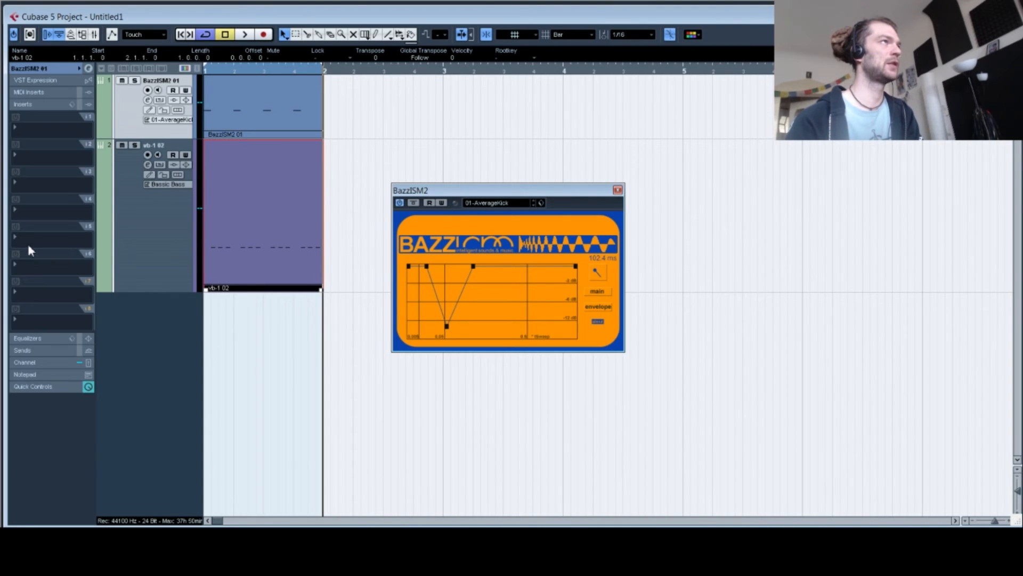
{"action": "left_click", "coordinate": [27, 109]}
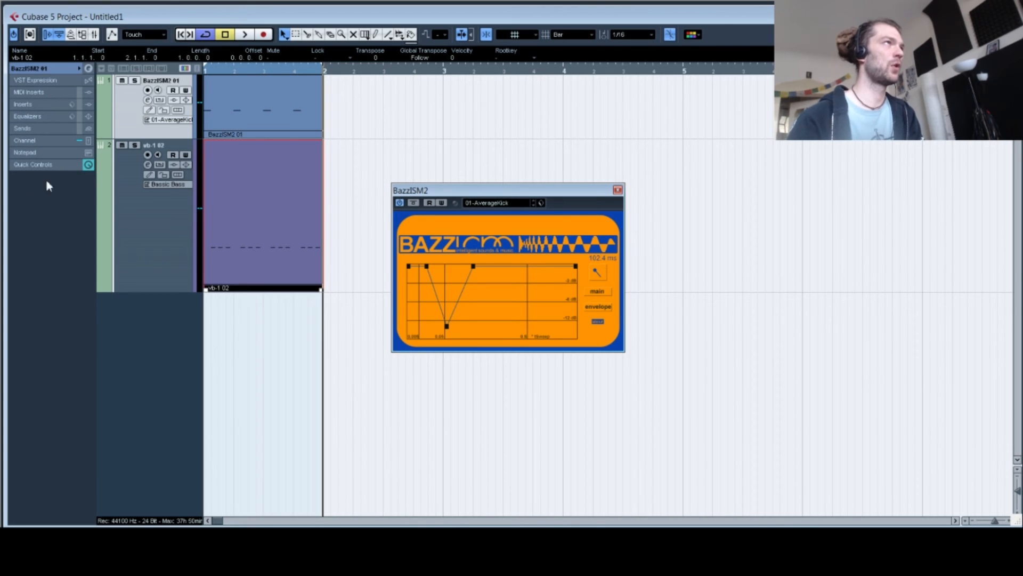
{"action": "right_click", "coordinate": [37, 81]}
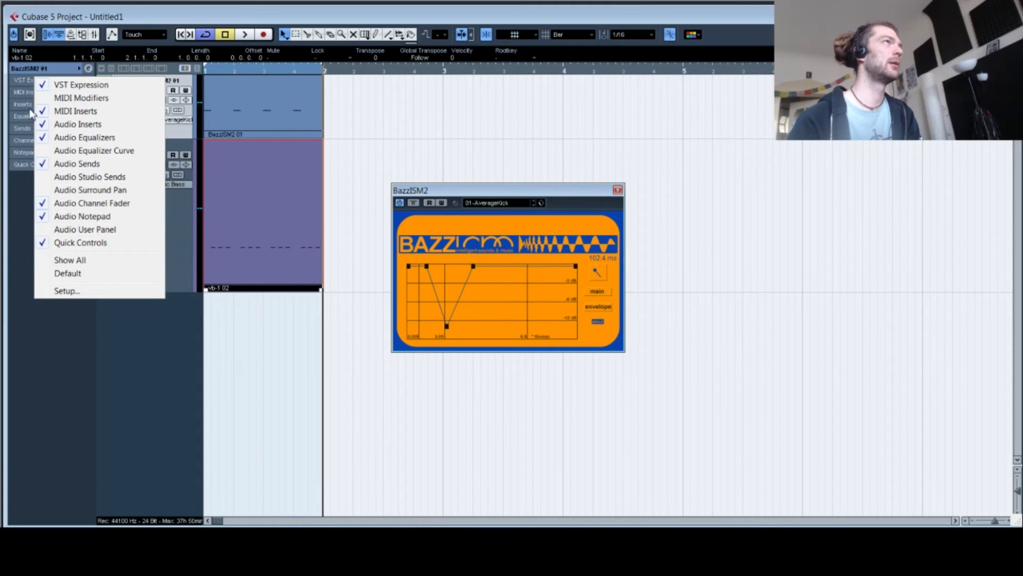
{"action": "right_click", "coordinate": [15, 73]}
{"action": "right_click", "coordinate": [28, 70]}
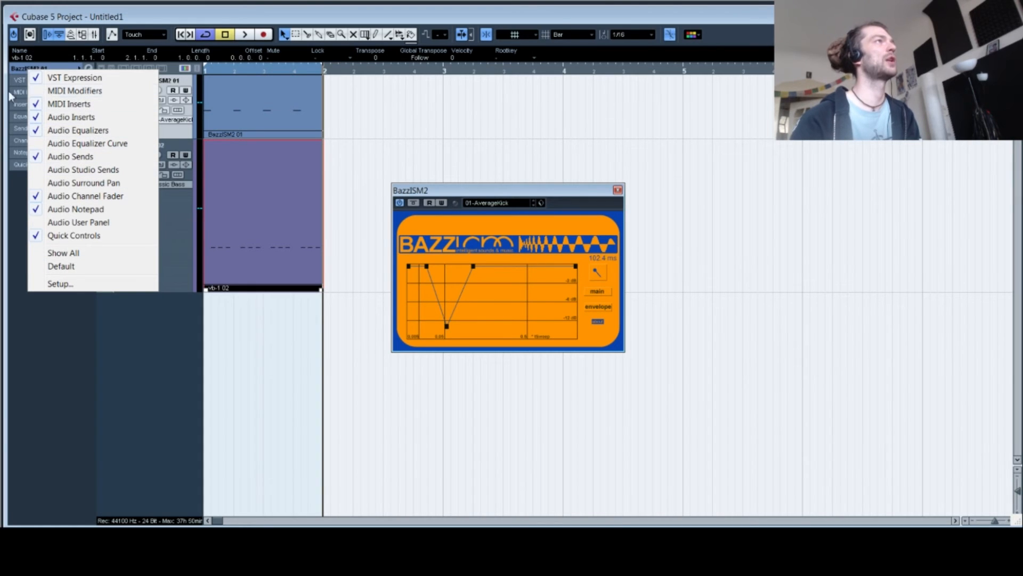
{"action": "left_click", "coordinate": [64, 347]}
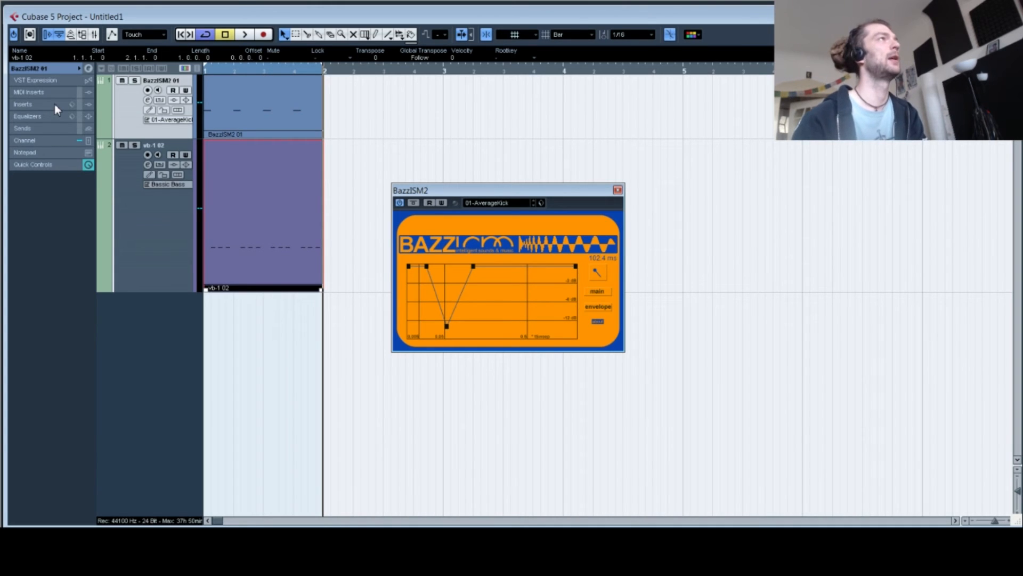
Step: Open the BazzISM2 track's channel settings, move the plug-in editor aside, and unfold the track's basic Inspector section
{"action": "left_click", "coordinate": [89, 71]}
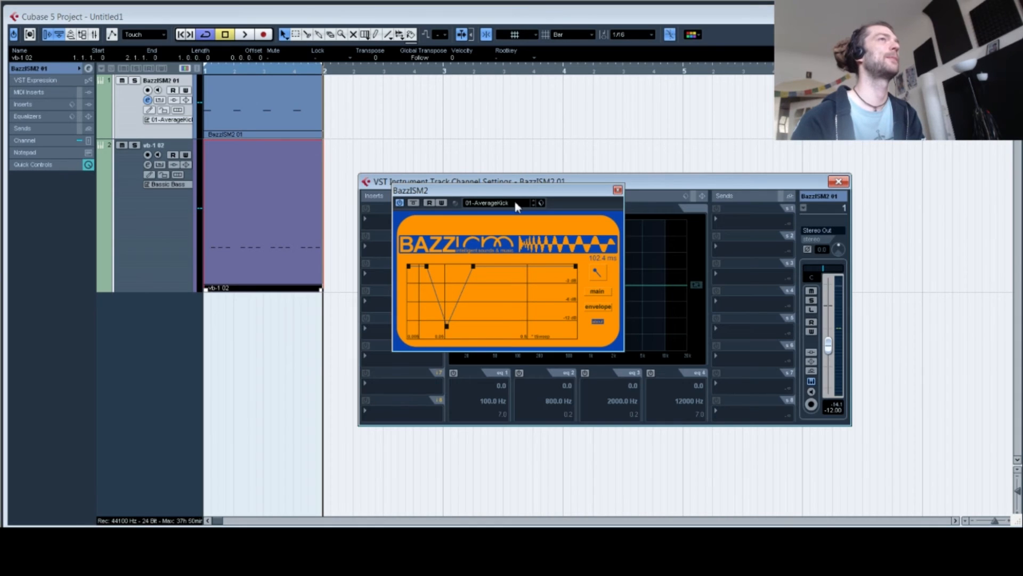
{"action": "left_click_drag", "start_coordinate": [319, 199], "coordinate": [841, 43]}
{"action": "left_click_drag", "start_coordinate": [695, 181], "coordinate": [589, 151]}
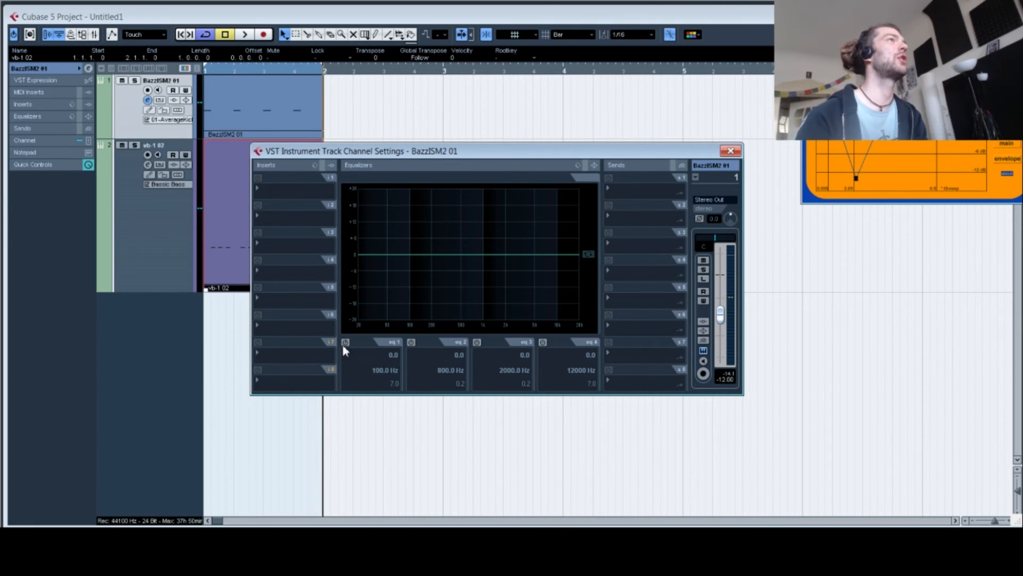
{"action": "left_click", "coordinate": [48, 69]}
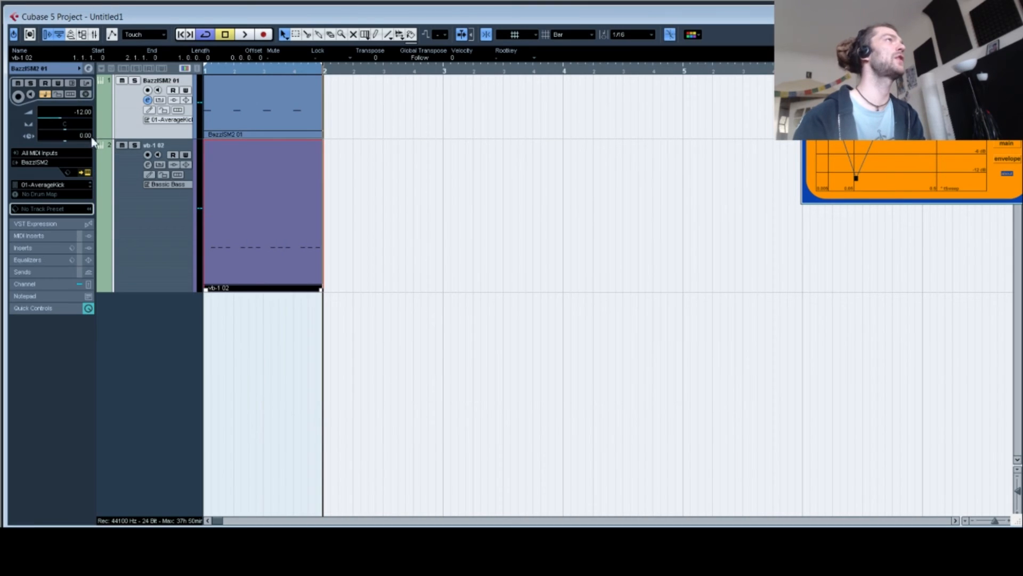
Step: Show the BazzISM2 track's equalizer and insert slots in the Inspector, and open its VST Instrument channel settings window
{"action": "left_click", "coordinate": [56, 259]}
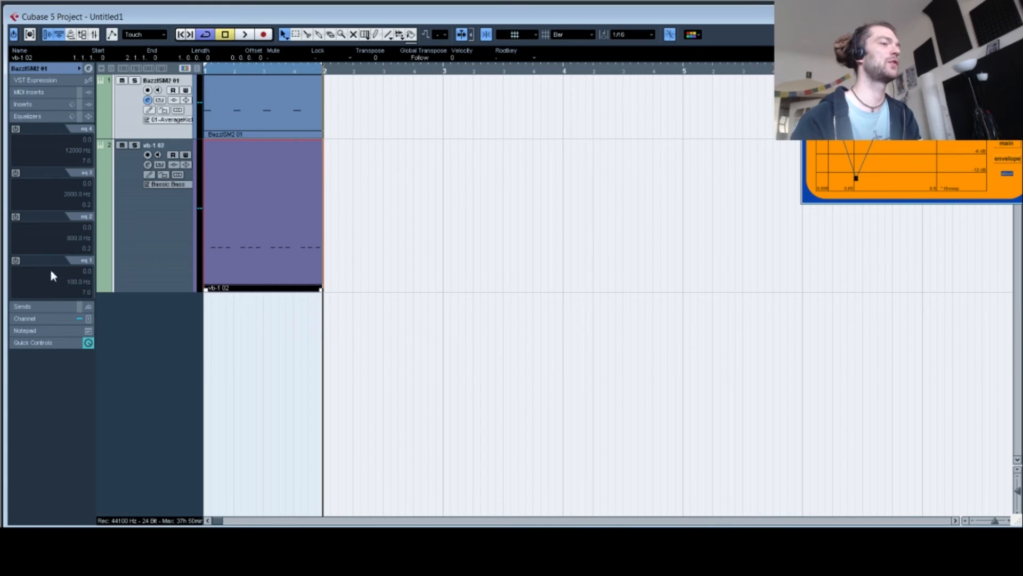
{"action": "left_click", "coordinate": [32, 104]}
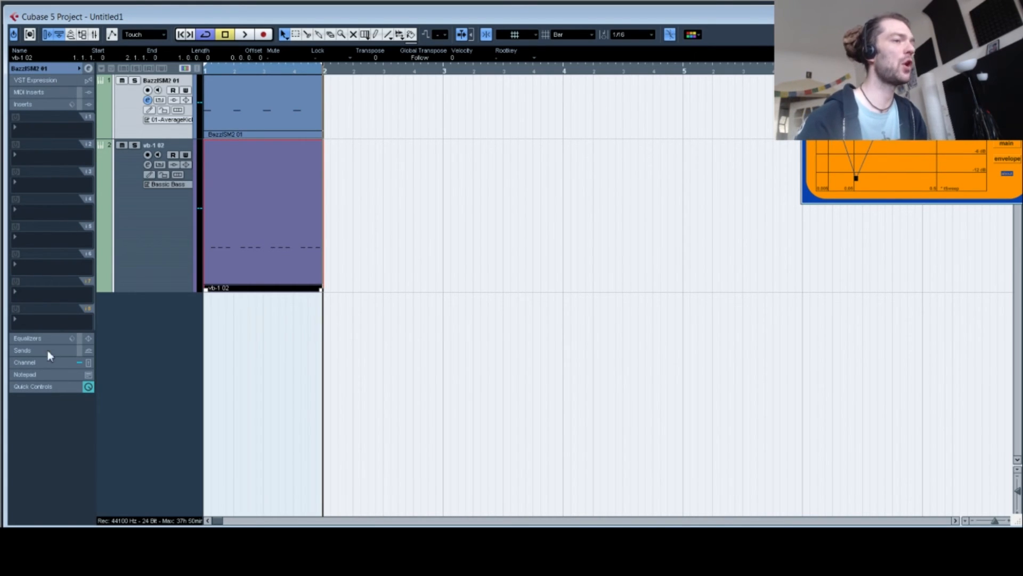
{"action": "left_click", "coordinate": [89, 69]}
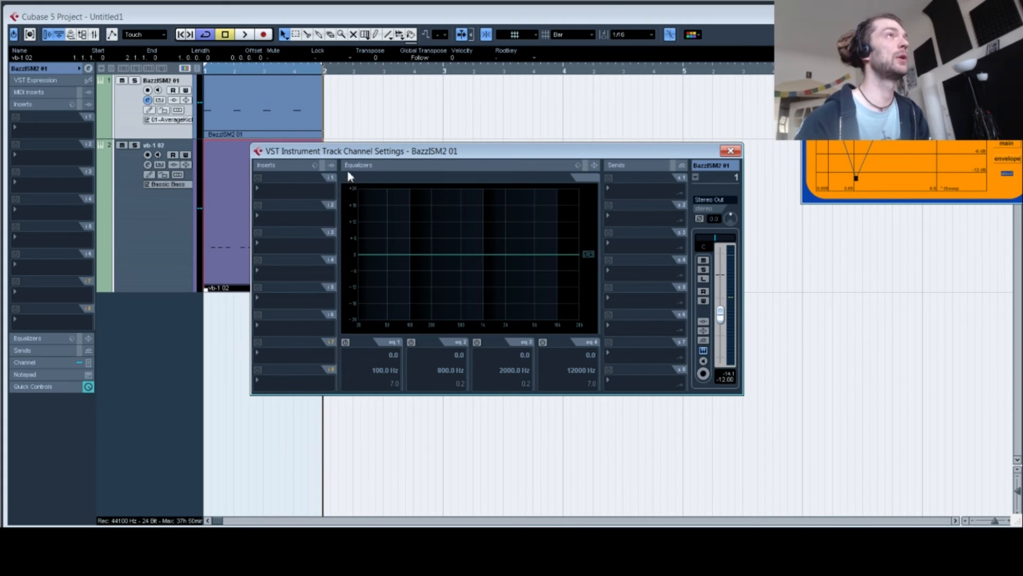
{"action": "left_click_drag", "start_coordinate": [347, 151], "coordinate": [325, 195]}
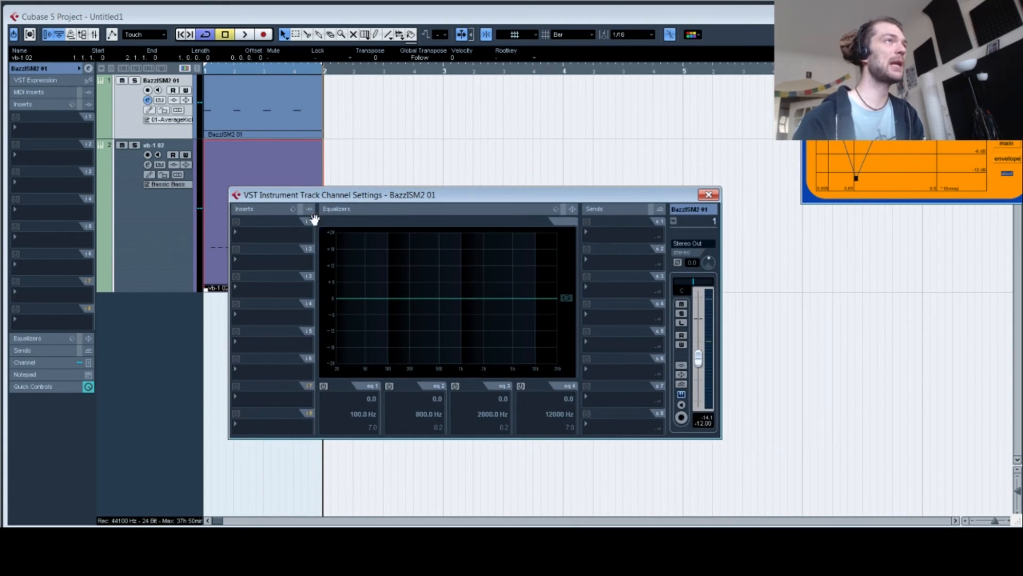
Step: Load the stereo FabFilter Pro-Q 2 into the first insert slot of the BazzISM2 channel, and place its editor over the project
{"action": "left_click", "coordinate": [275, 230]}
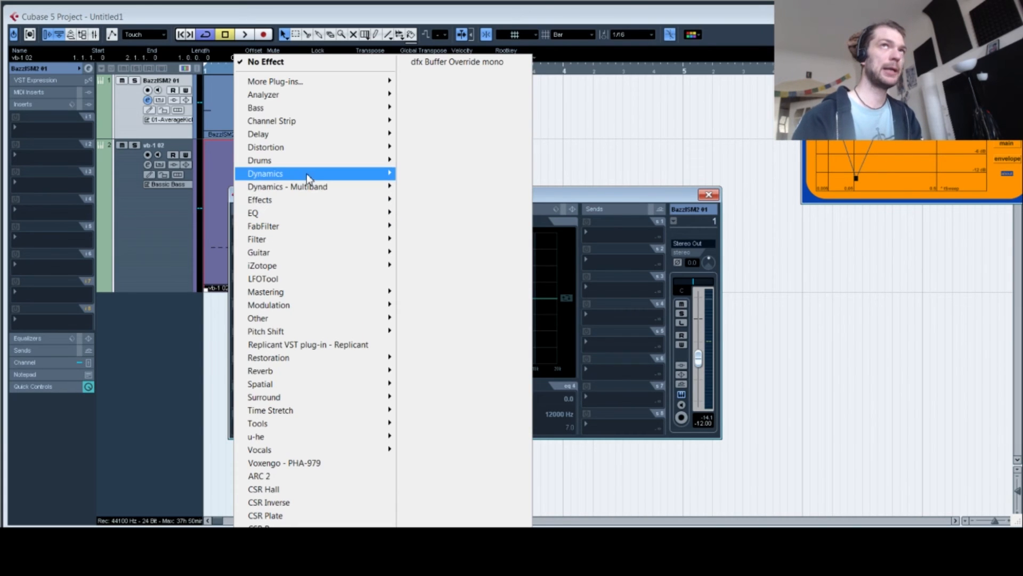
{"action": "mouse_move", "coordinate": [315, 227]}
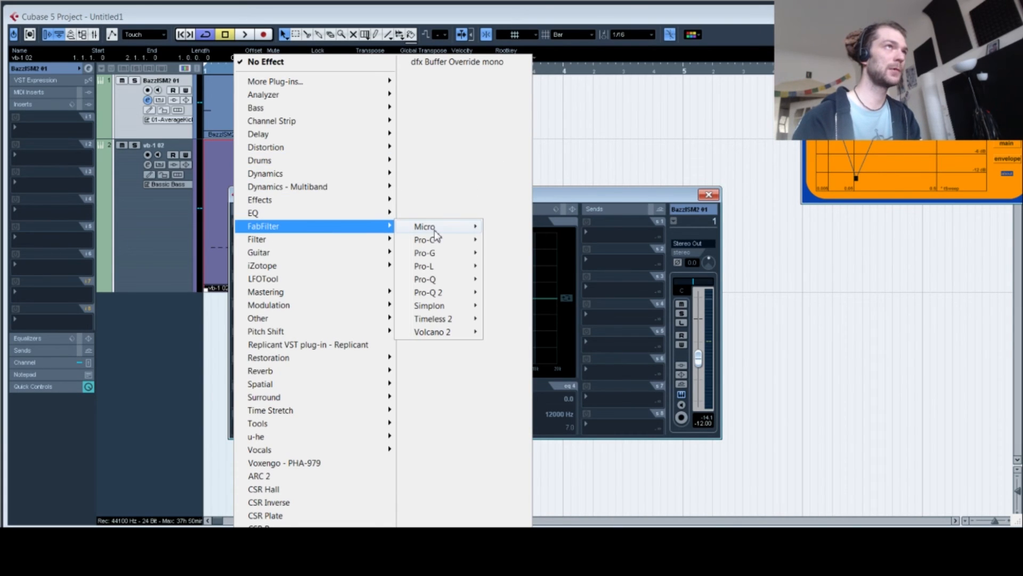
{"action": "mouse_move", "coordinate": [442, 292]}
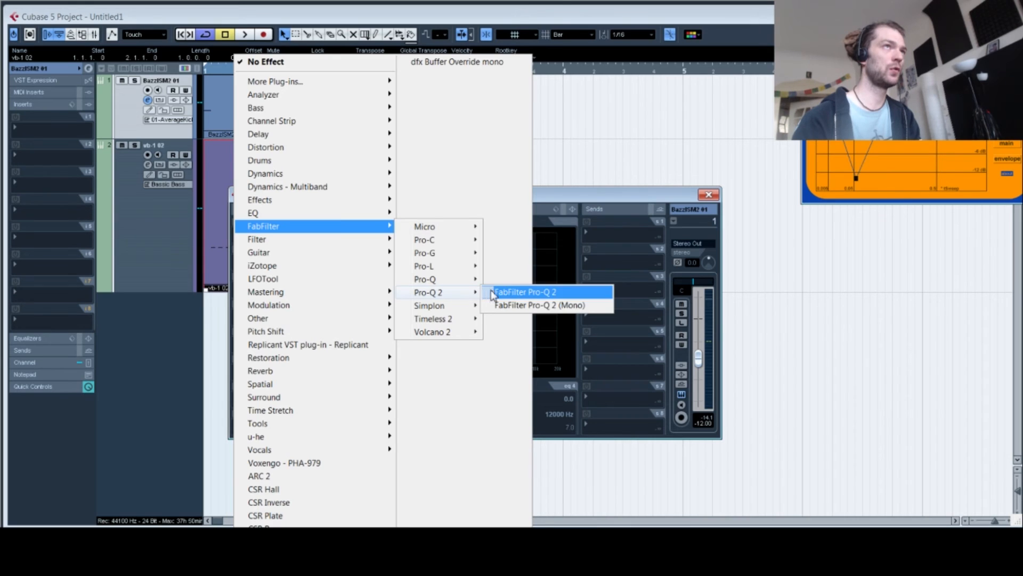
{"action": "left_click", "coordinate": [491, 295]}
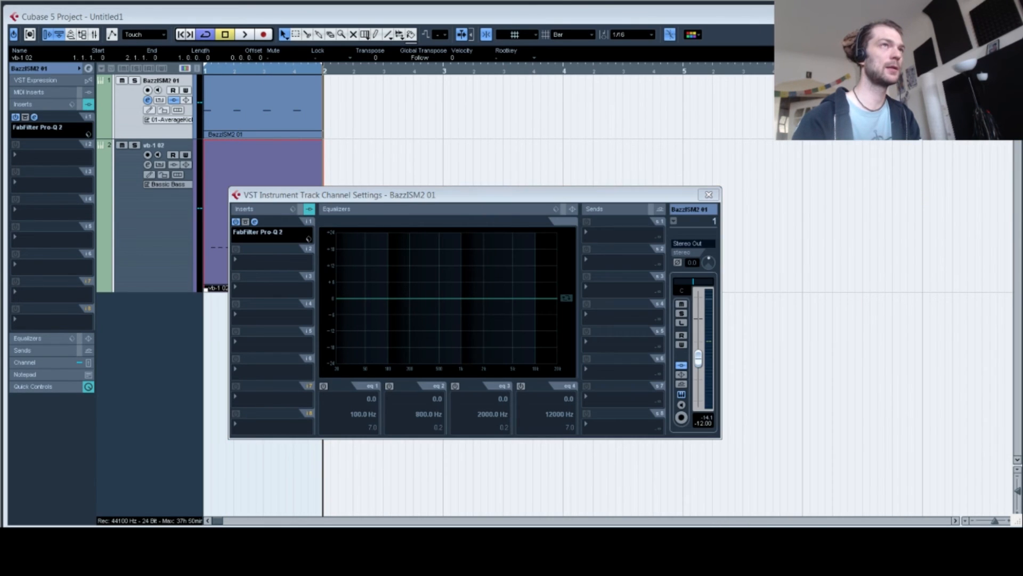
{"action": "left_click", "coordinate": [255, 221]}
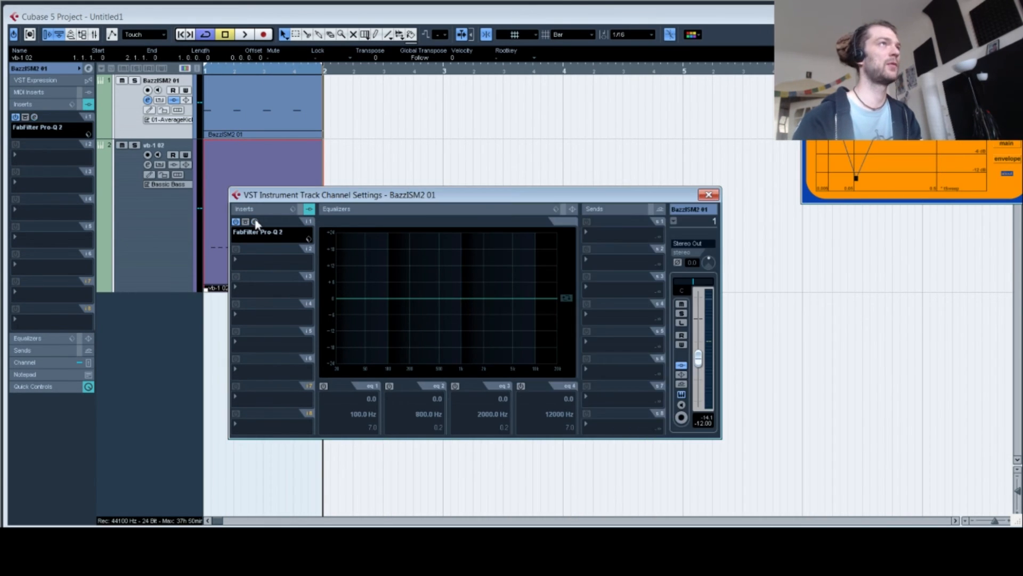
{"action": "left_click_drag", "start_coordinate": [554, 204], "coordinate": [437, 136]}
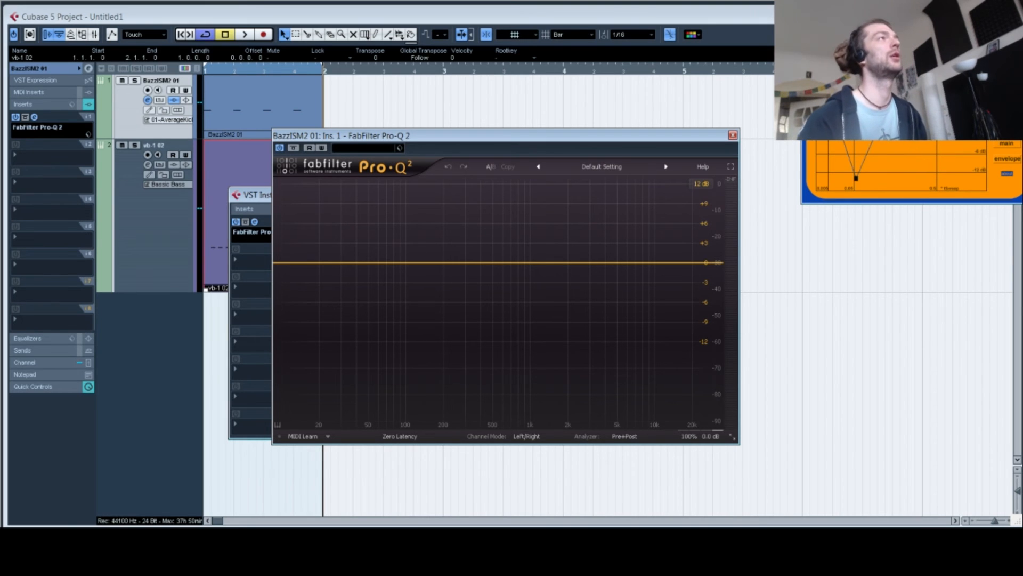
{"action": "left_click_drag", "start_coordinate": [506, 135], "coordinate": [477, 84]}
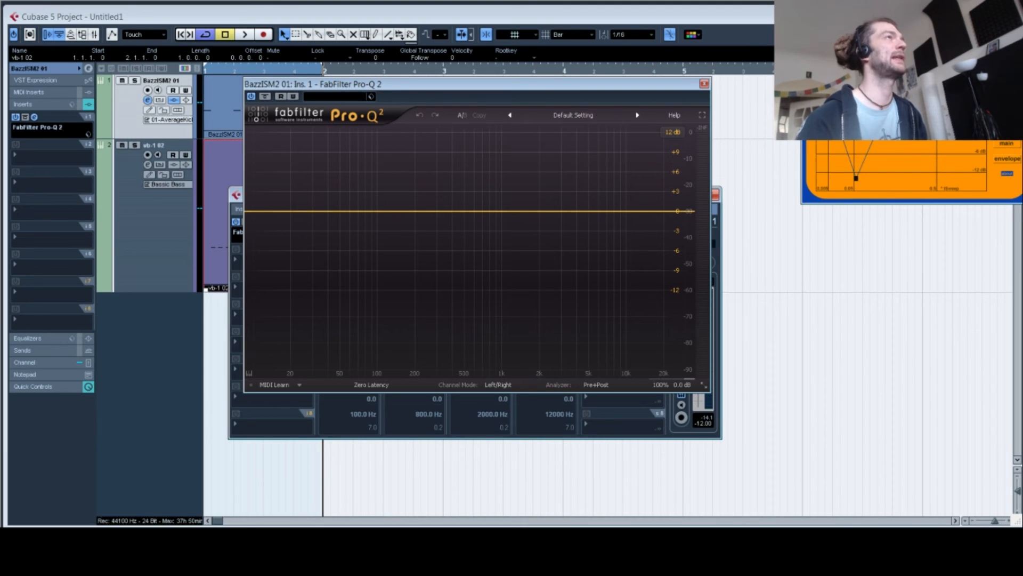
Step: Play the kick and bass loop and examine the kick's spectrum in Pro-Q 2 while varying BazzISM2's envelope dip
{"action": "left_click", "coordinate": [213, 74]}
{"action": "key", "text": "space"}
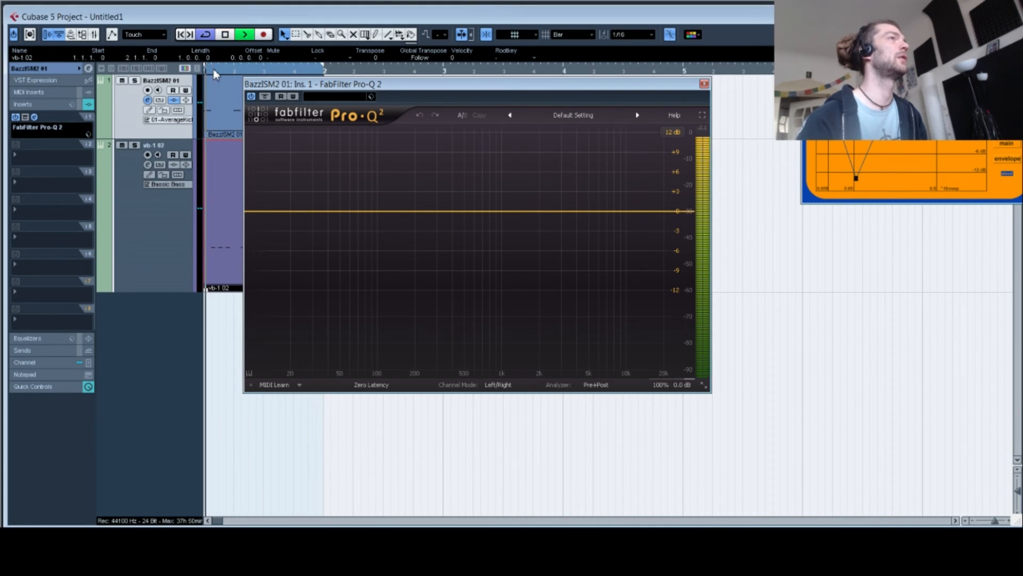
{"action": "key", "text": "space"}
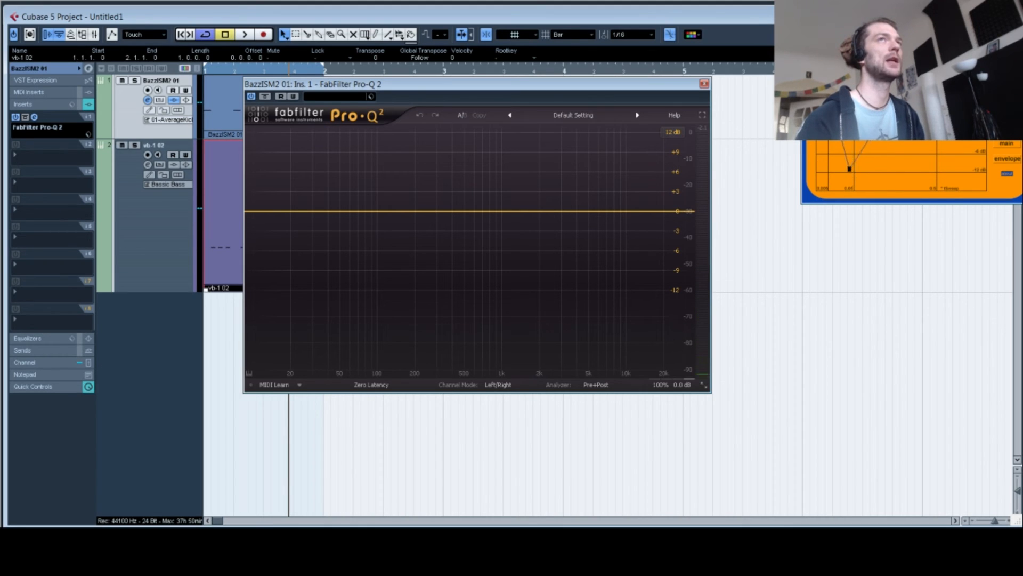
{"action": "key", "text": "space"}
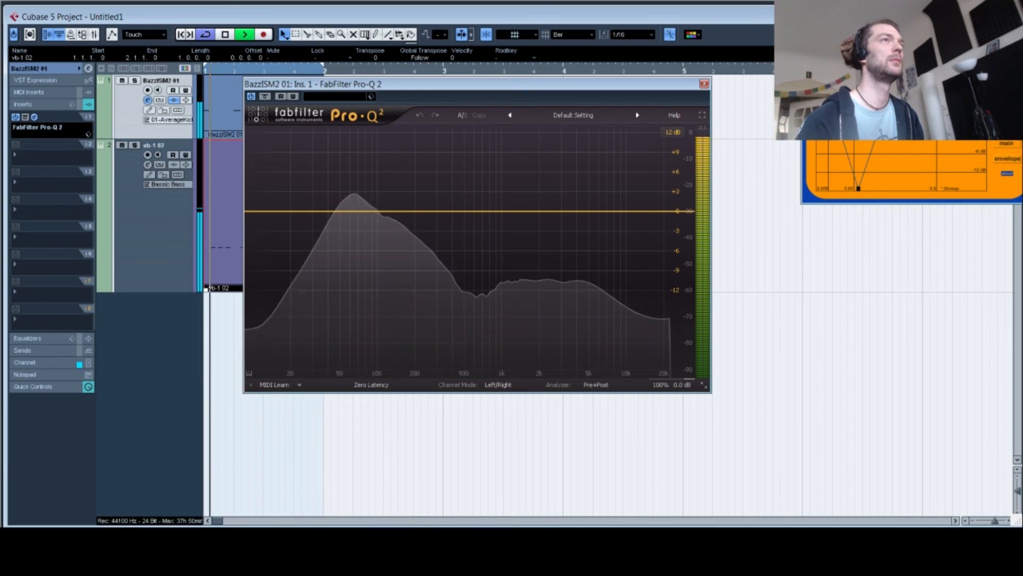
{"action": "key", "text": "space"}
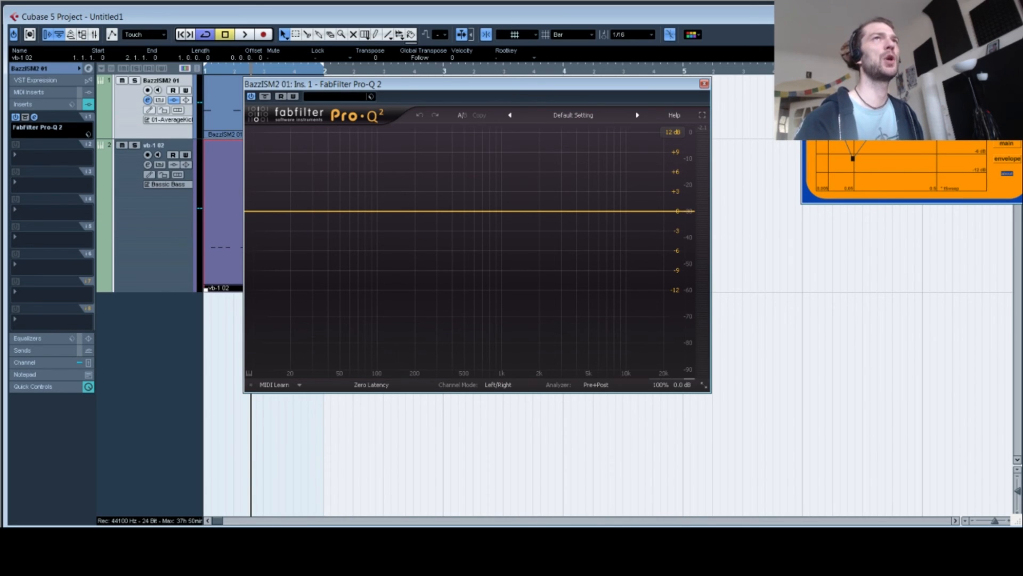
Step: Lower the first point of BazzISM2's envelope to slightly below -12 dB, playing the loop to hear the softened kick attack
{"action": "left_click_drag", "start_coordinate": [901, 42], "coordinate": [589, 136]}
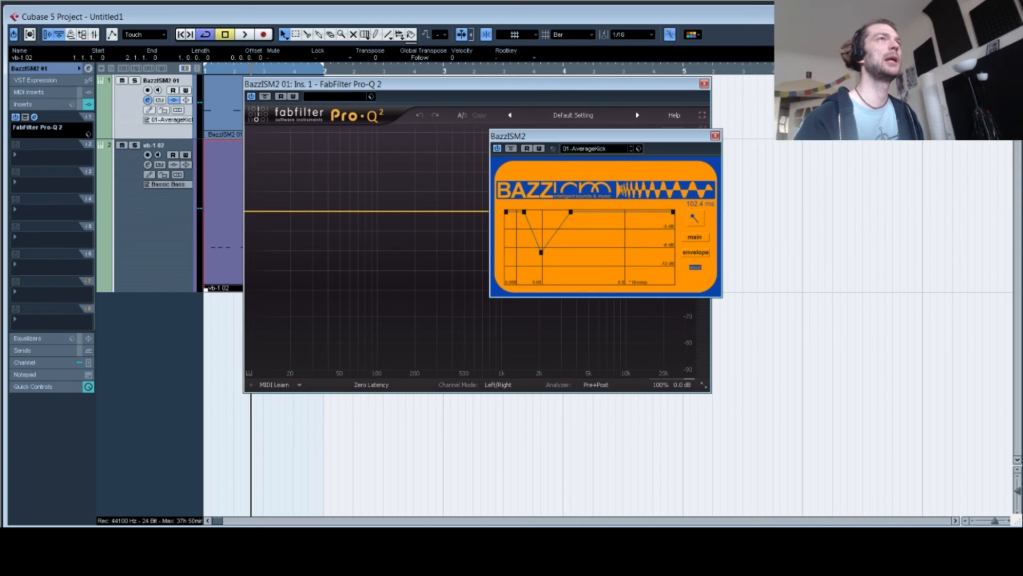
{"action": "left_click_drag", "start_coordinate": [505, 212], "coordinate": [506, 254]}
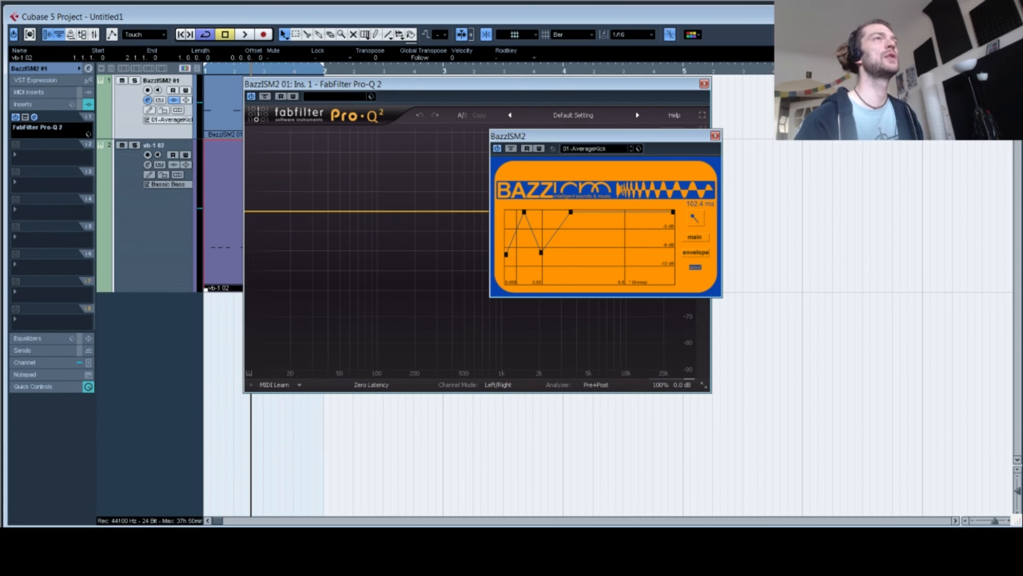
{"action": "left_click_drag", "start_coordinate": [533, 136], "coordinate": [776, 97]}
{"action": "key", "text": "space"}
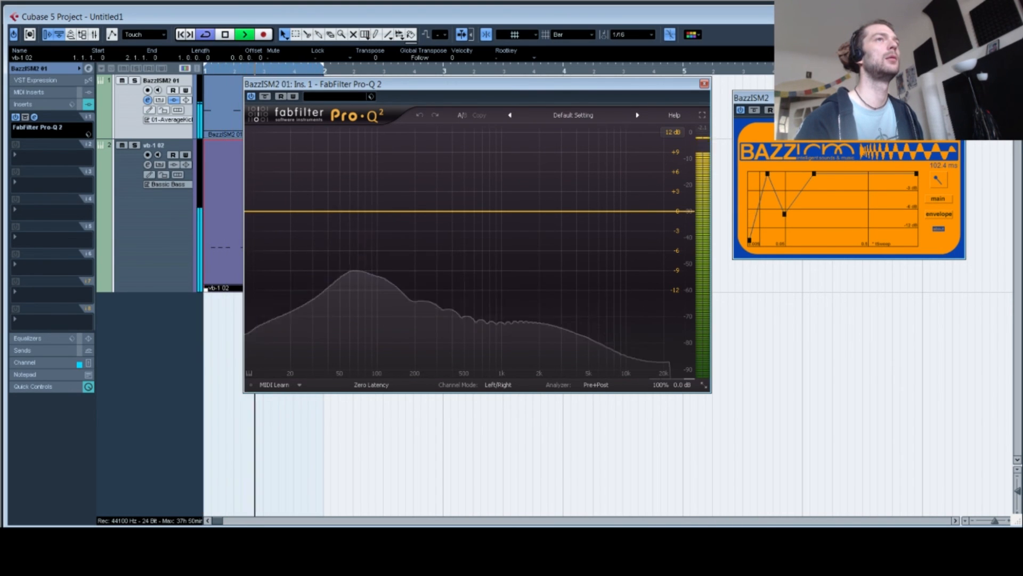
{"action": "key", "text": "space"}
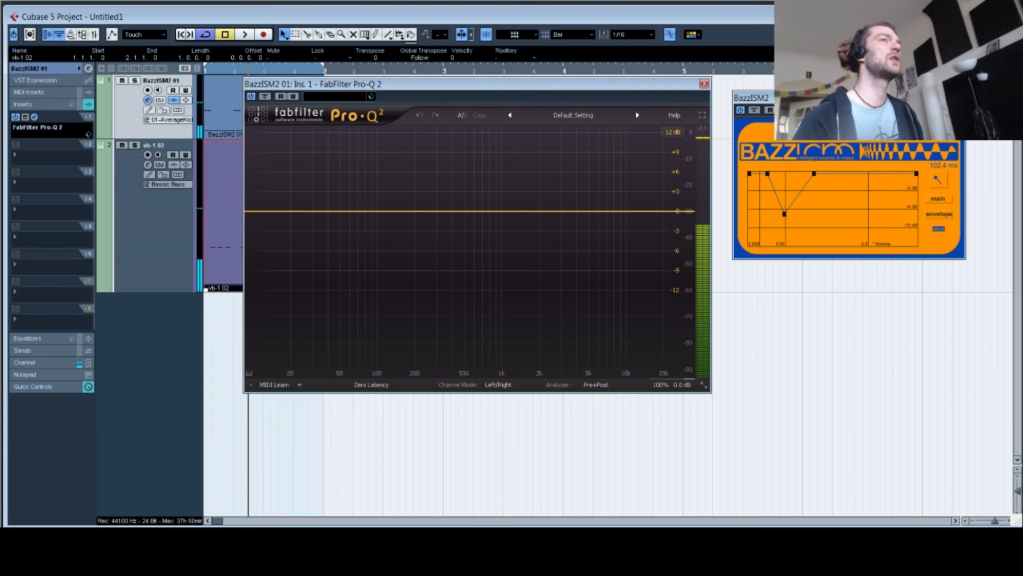
{"action": "left_click_drag", "start_coordinate": [749, 173], "coordinate": [749, 231]}
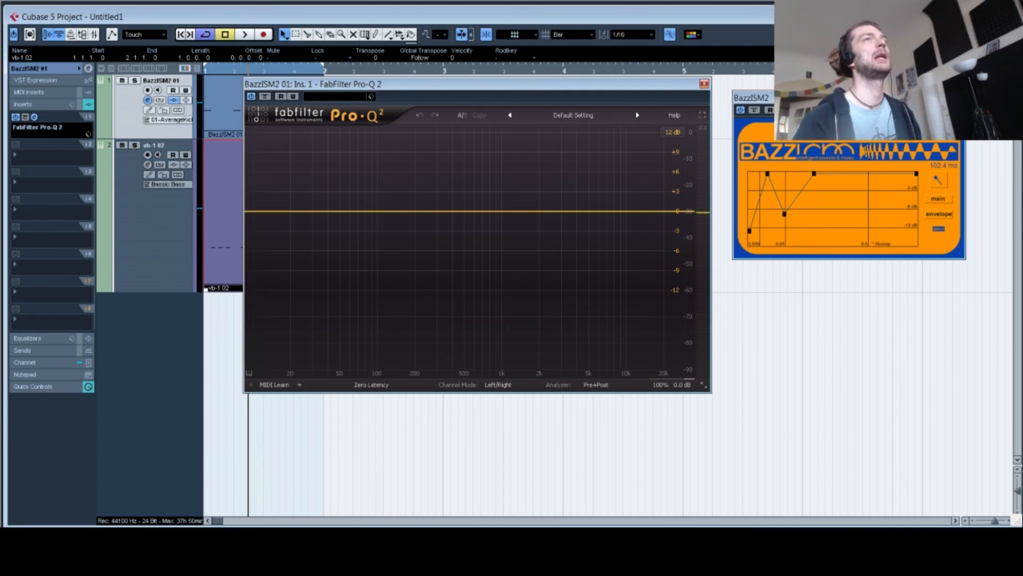
Step: Make BazzISM2's envelope attack steeper with an earlier full-level point, deepen its dip to just below -12 dB, and close the plug-in editors
{"action": "left_click", "coordinate": [704, 83]}
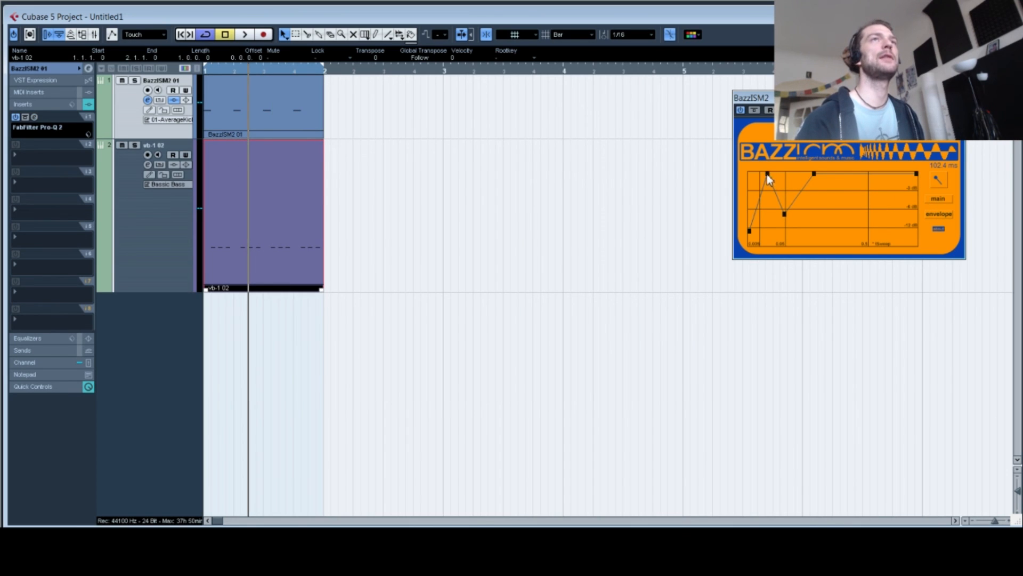
{"action": "left_click_drag", "start_coordinate": [767, 175], "coordinate": [752, 173]}
{"action": "mouse_move", "coordinate": [768, 174]}
{"action": "left_mouse_down"}
{"action": "mouse_move", "coordinate": [763, 182]}
{"action": "mouse_move", "coordinate": [761, 173]}
{"action": "left_mouse_up"}
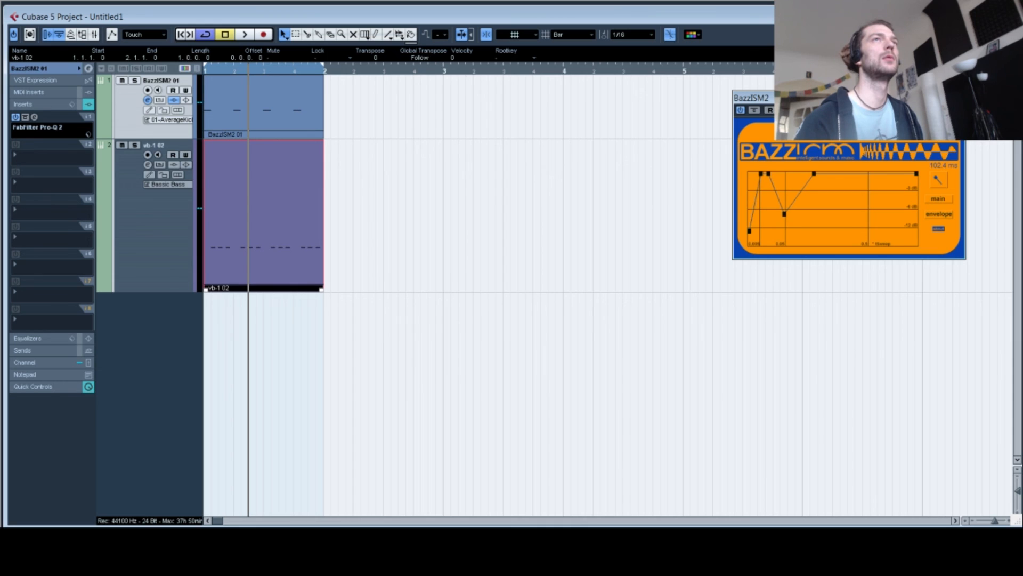
{"action": "key", "text": "space"}
{"action": "mouse_move", "coordinate": [784, 214]}
{"action": "left_mouse_down"}
{"action": "mouse_move", "coordinate": [790, 238]}
{"action": "mouse_move", "coordinate": [784, 231]}
{"action": "left_mouse_up"}
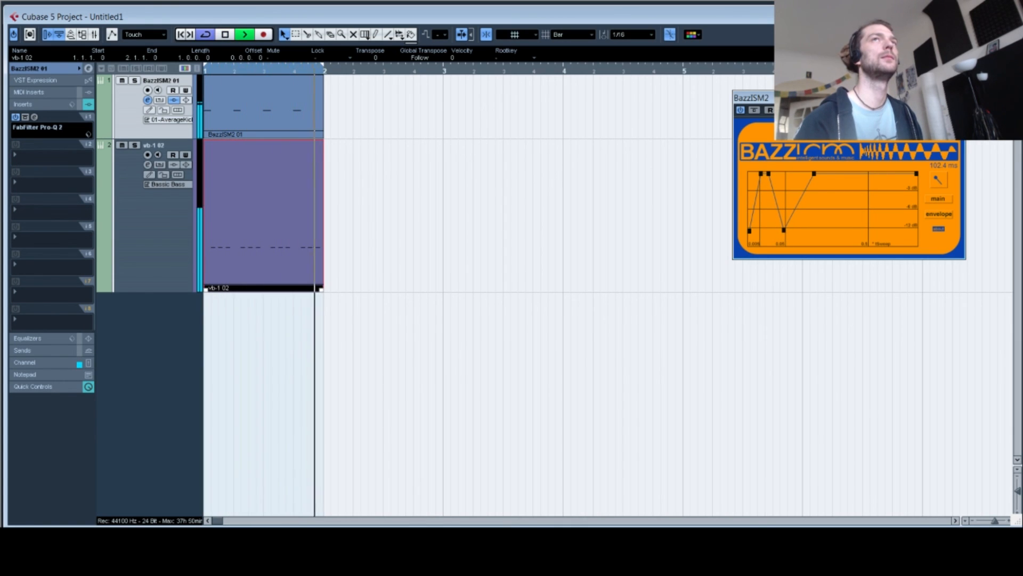
{"action": "key", "text": "space"}
{"action": "left_click", "coordinate": [958, 97]}
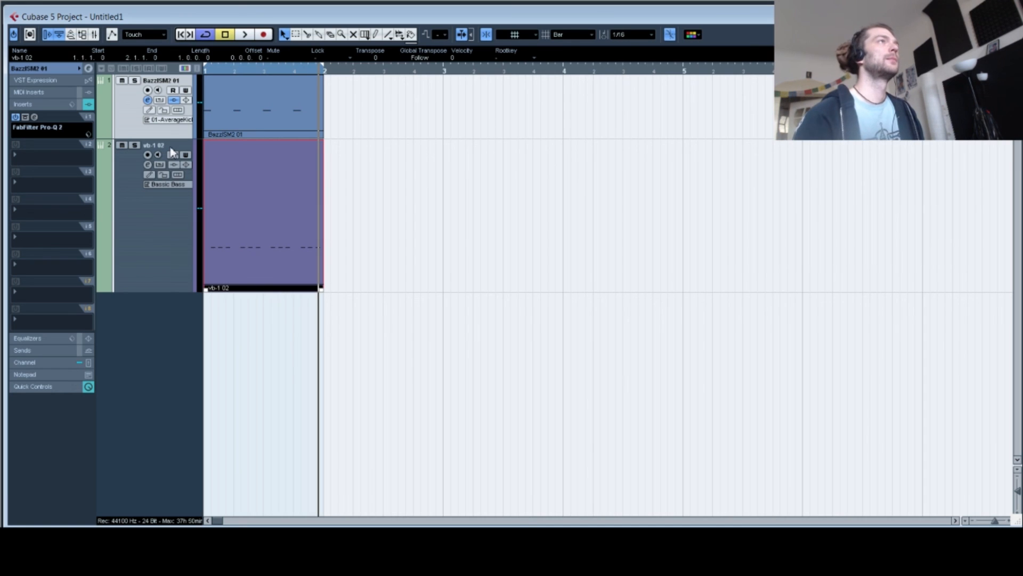
Step: Reduce the heights of the vb-1 and BazzISM2 tracks to compact rows
{"action": "left_click", "coordinate": [157, 255]}
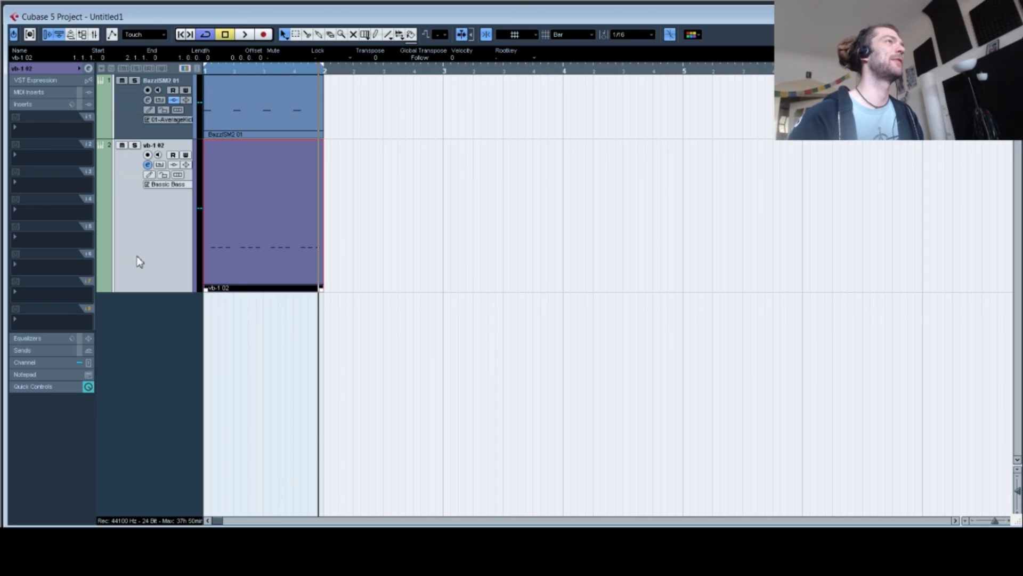
{"action": "left_click_drag", "start_coordinate": [150, 282], "coordinate": [143, 192]}
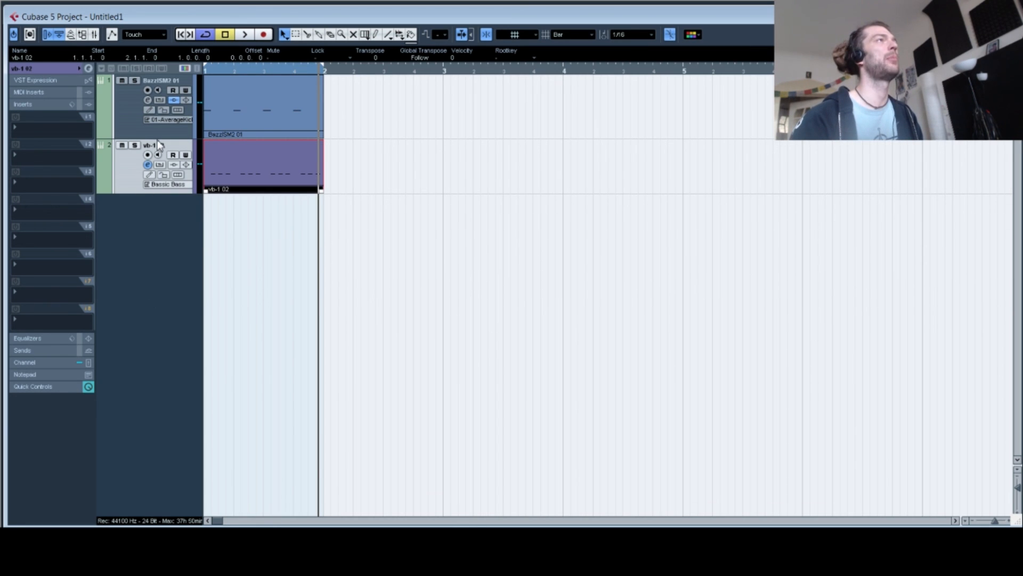
{"action": "left_click_drag", "start_coordinate": [160, 139], "coordinate": [165, 131]}
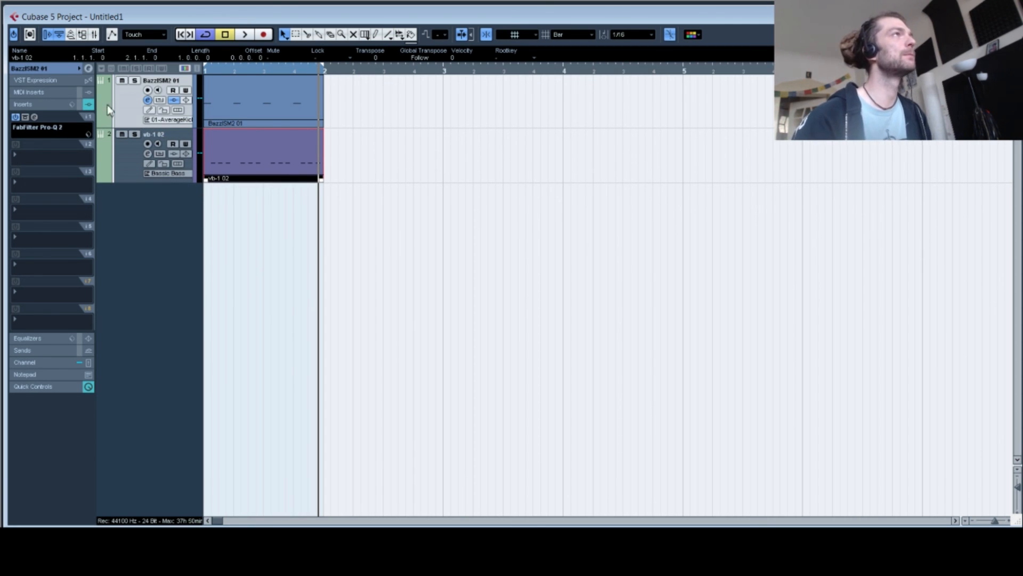
Step: Try a high-shelf cut of about 7 dB near 9.6 kHz in the kick's Pro-Q 2, delete the band, and close the editor
{"action": "left_click", "coordinate": [34, 116]}
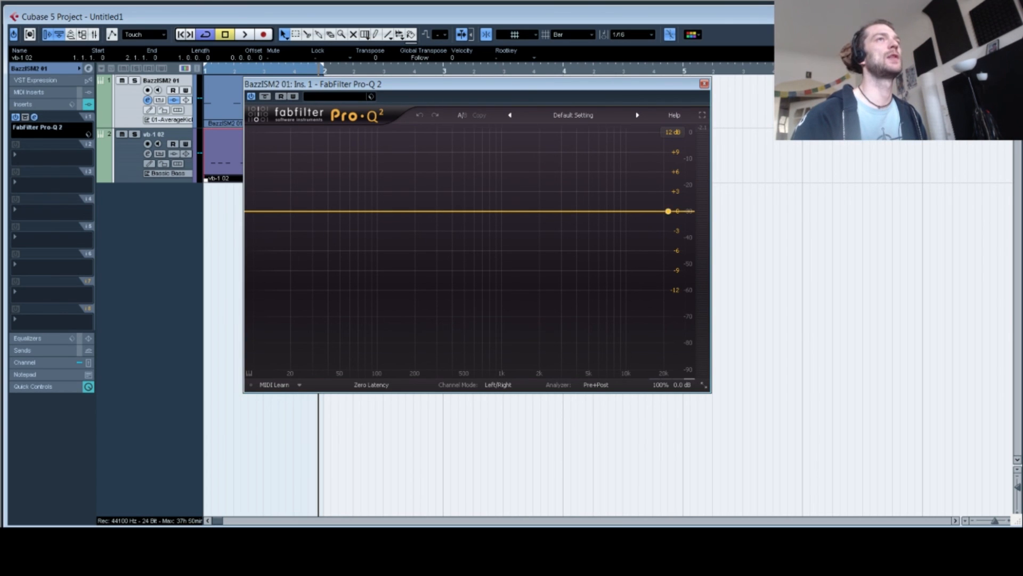
{"action": "left_click_drag", "start_coordinate": [667, 210], "coordinate": [624, 233]}
{"action": "right_click", "coordinate": [624, 234]}
{"action": "left_click", "coordinate": [656, 244]}
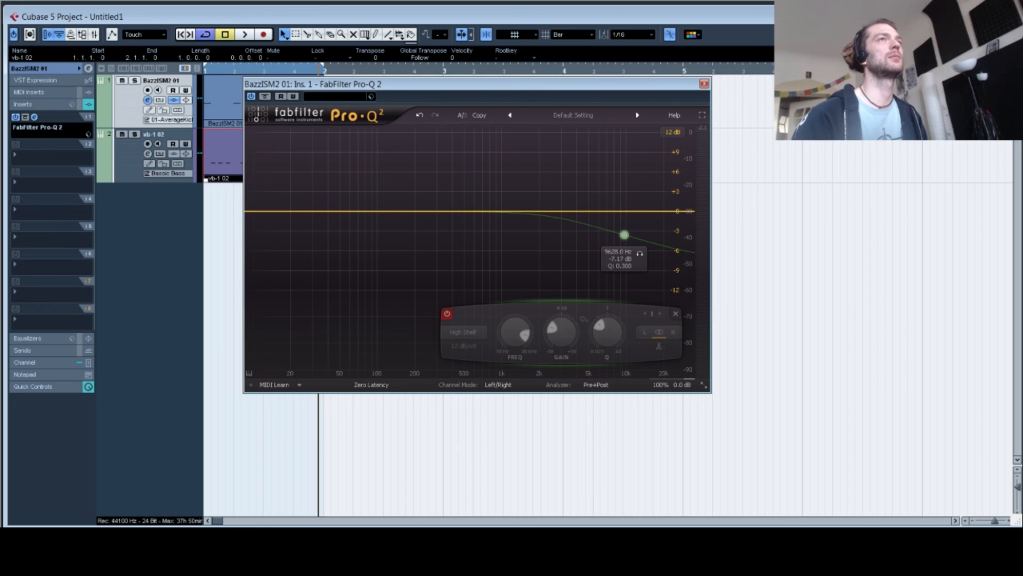
{"action": "right_click", "coordinate": [624, 234]}
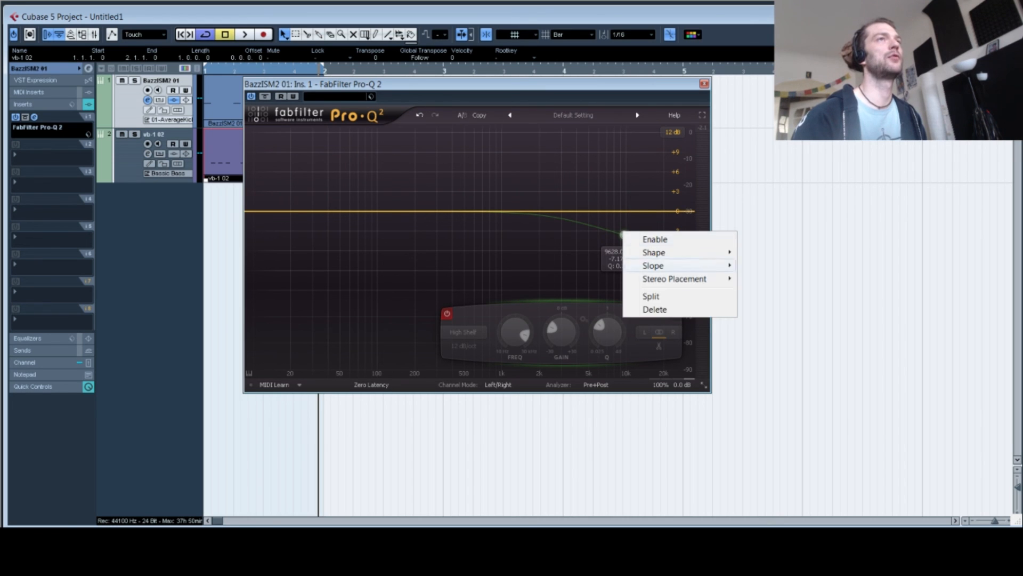
{"action": "left_click", "coordinate": [654, 309]}
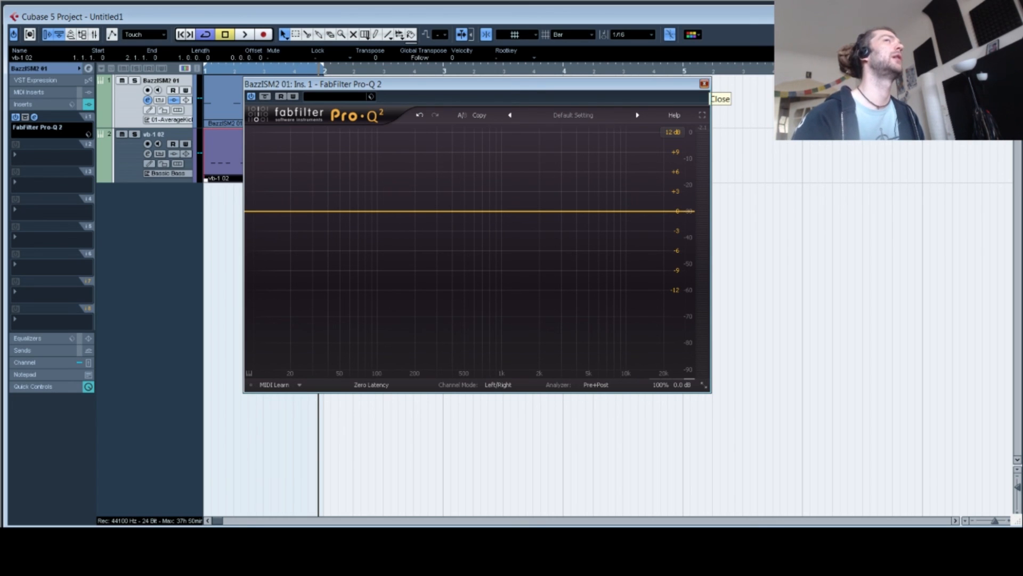
{"action": "left_click", "coordinate": [704, 83]}
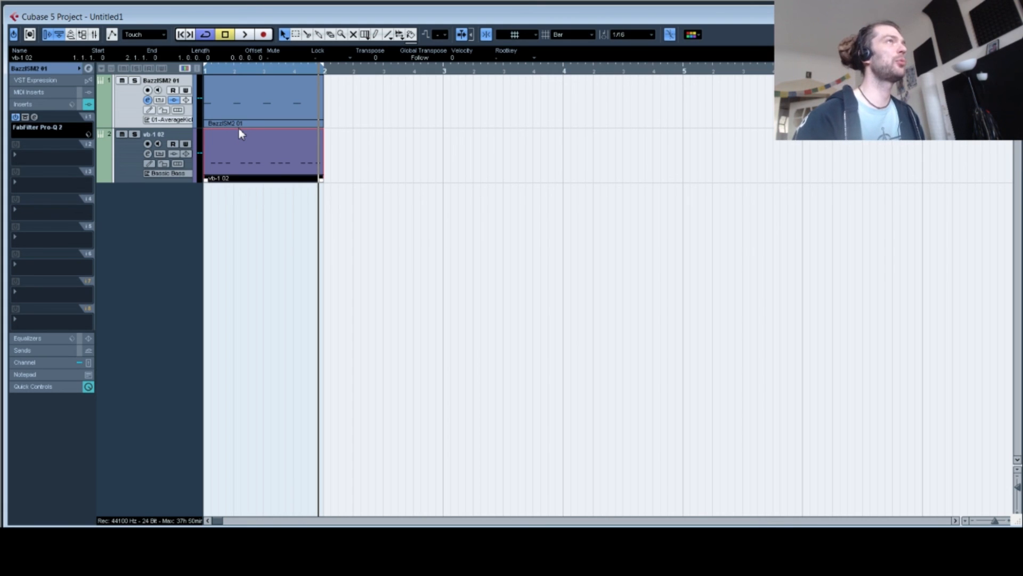
Step: Select the kick and bass parts together and duplicate them three times, filling bars 1 to 4
{"action": "left_click_drag", "start_coordinate": [373, 112], "coordinate": [251, 178]}
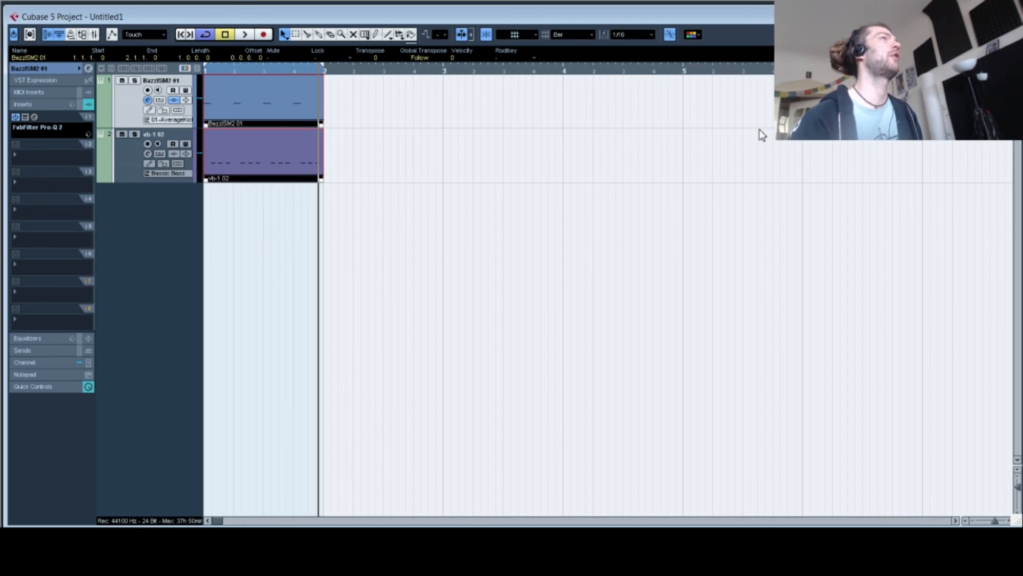
{"action": "left_click_drag", "start_coordinate": [344, 113], "coordinate": [246, 221]}
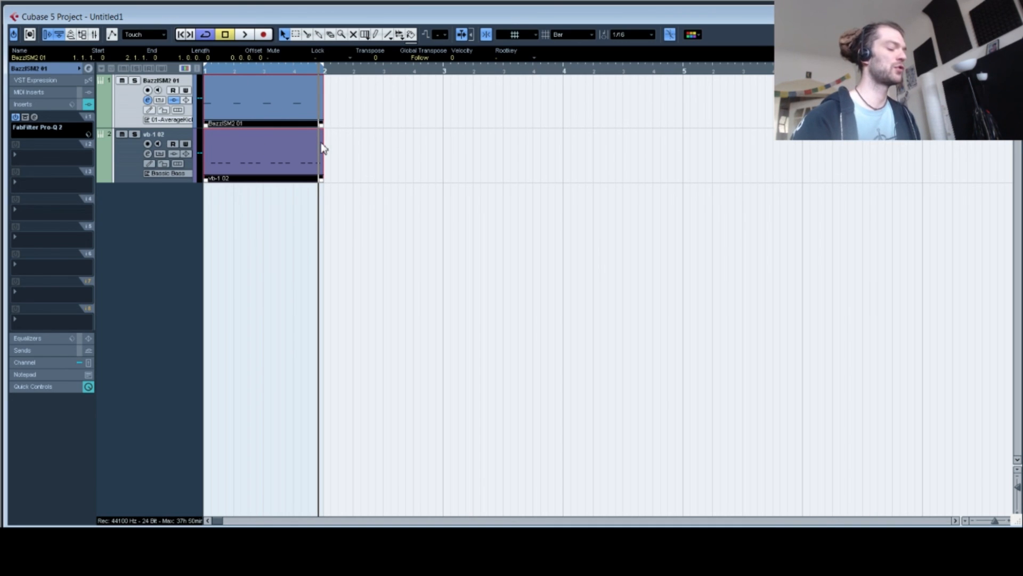
{"action": "key", "text": "ctrl+d"}
{"action": "key", "text": "ctrl+d"}
{"action": "key", "text": "ctrl+d"}
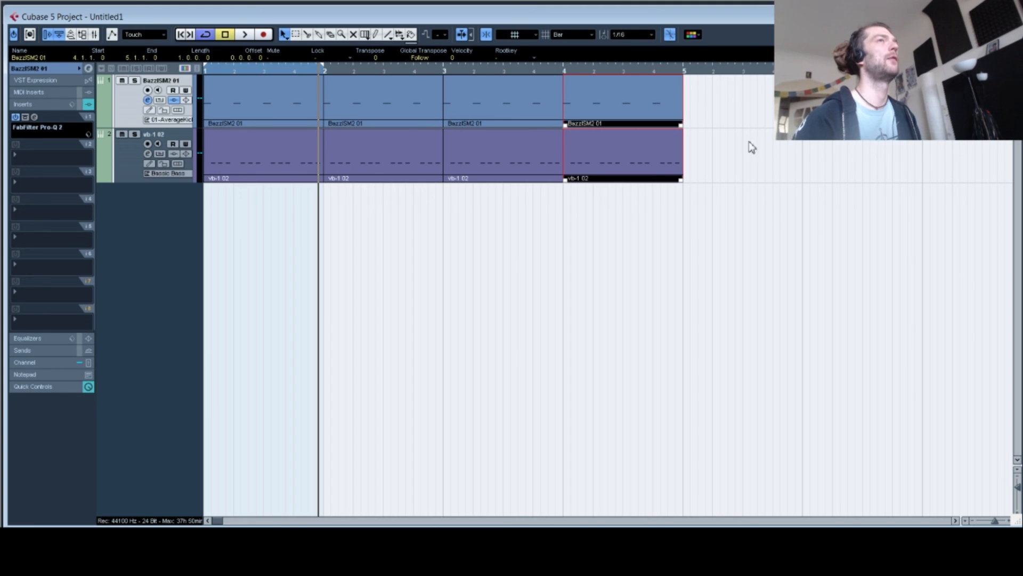
Step: Select all kick and bass parts in bars 1 to 4 and set the loop range to span them
{"action": "left_click", "coordinate": [236, 151]}
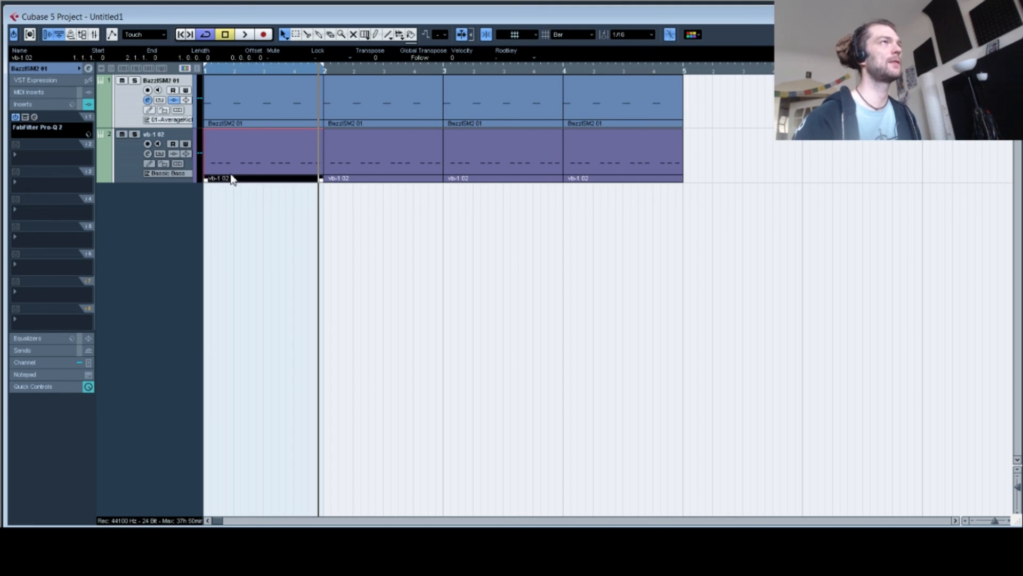
{"action": "left_click", "coordinate": [511, 172]}
{"action": "left_click", "coordinate": [280, 109]}
{"action": "left_click", "coordinate": [492, 108]}
{"action": "left_click", "coordinate": [611, 109]}
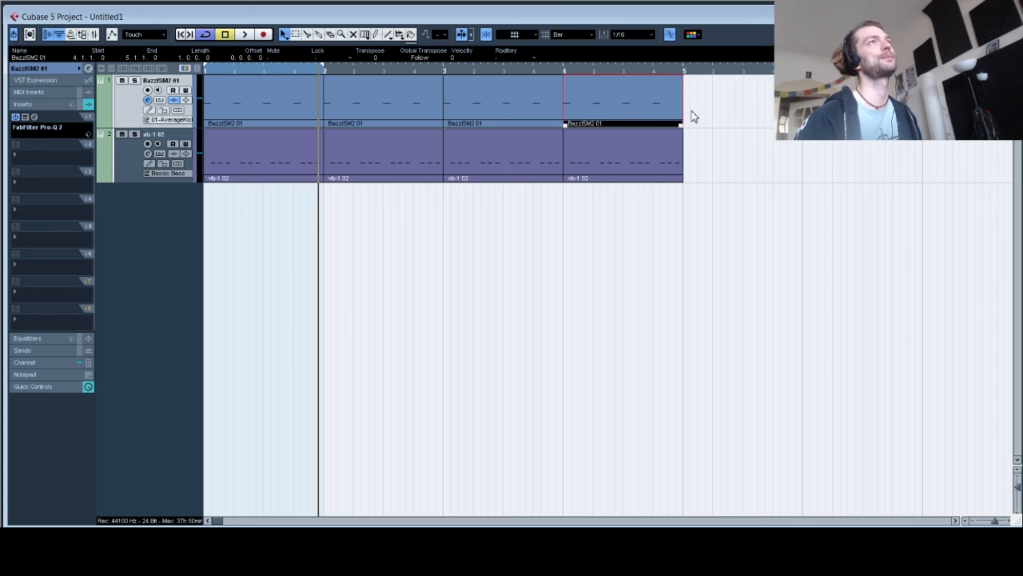
{"action": "left_click_drag", "start_coordinate": [770, 107], "coordinate": [270, 157]}
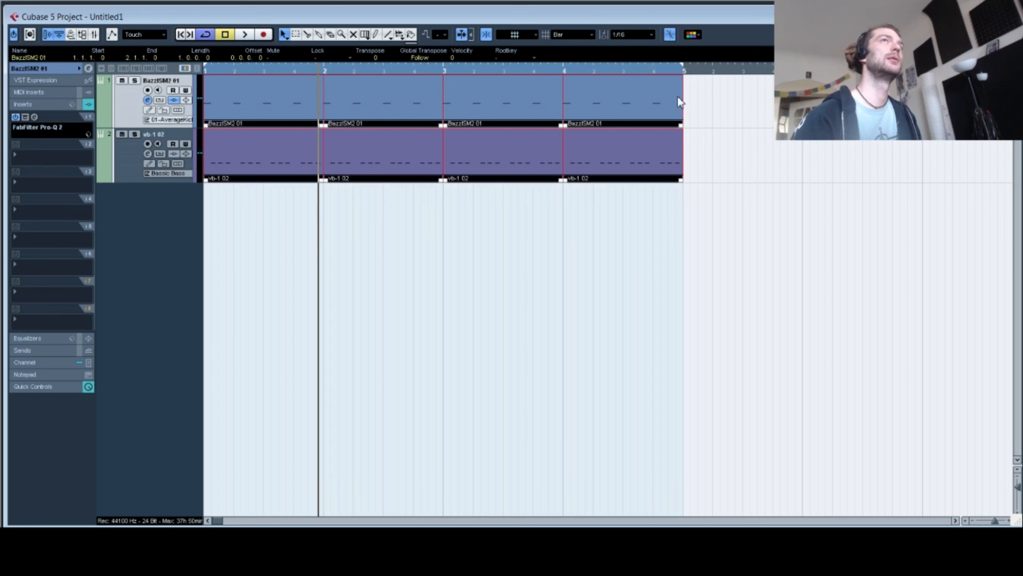
{"action": "left_click_drag", "start_coordinate": [716, 105], "coordinate": [243, 152]}
{"action": "left_click_drag", "start_coordinate": [362, 69], "coordinate": [341, 42]}
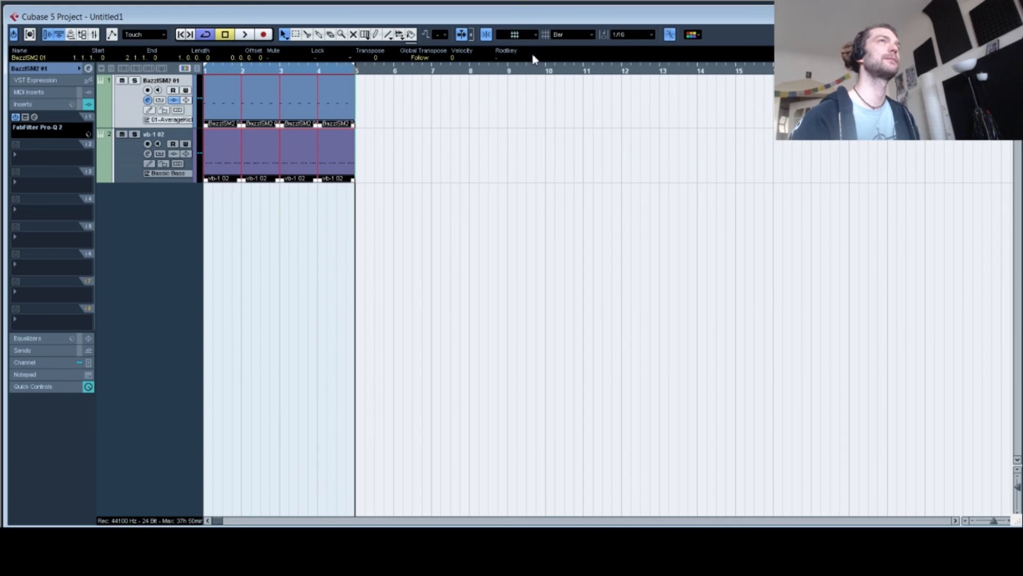
{"action": "left_click_drag", "start_coordinate": [220, 70], "coordinate": [185, 89]}
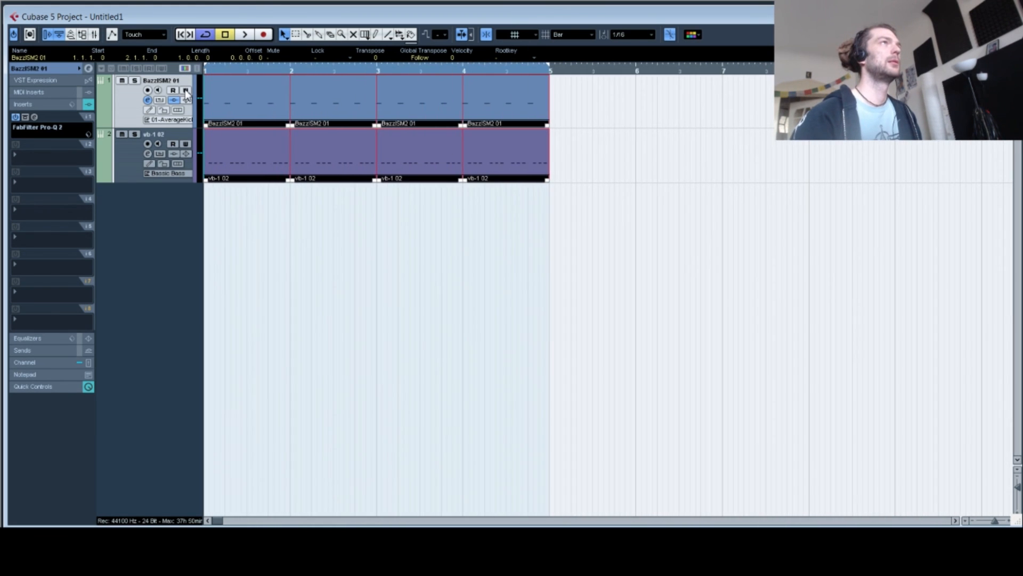
Step: Make the vb-1 track active and reselect every kick and bass part across the four bars
{"action": "left_click", "coordinate": [264, 153]}
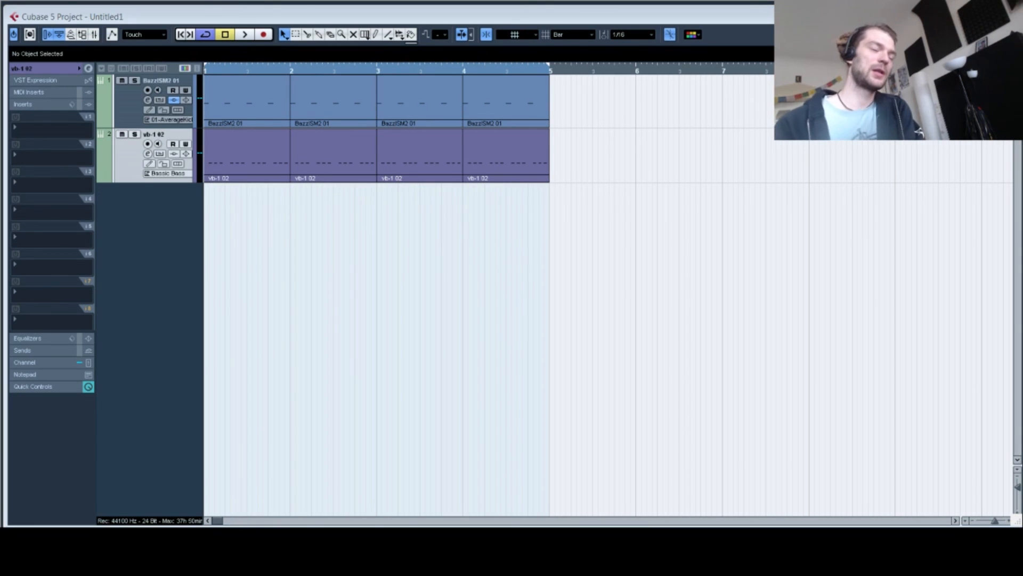
{"action": "left_click_drag", "start_coordinate": [516, 219], "coordinate": [216, 114]}
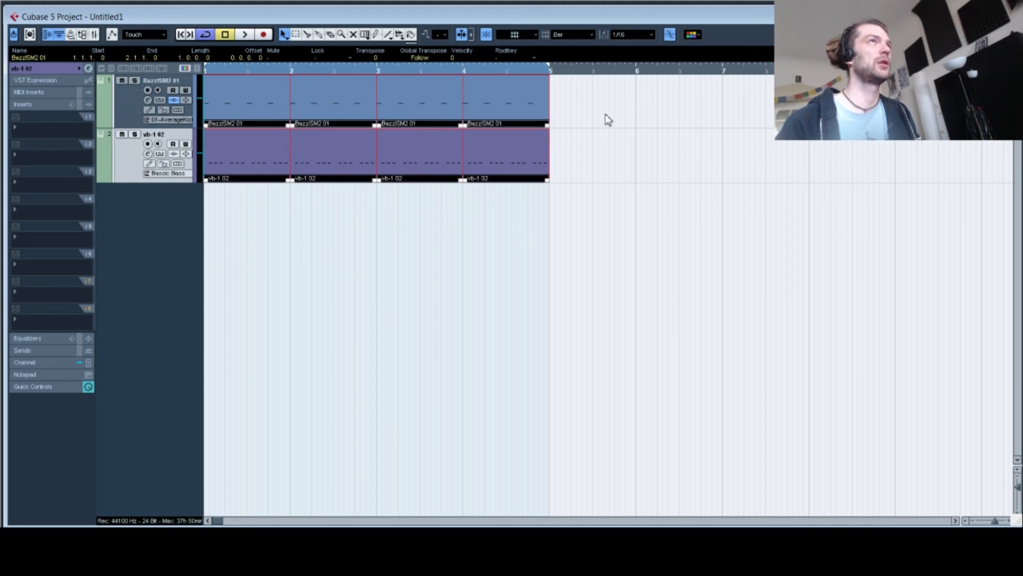
{"action": "left_click_drag", "start_coordinate": [606, 106], "coordinate": [231, 172]}
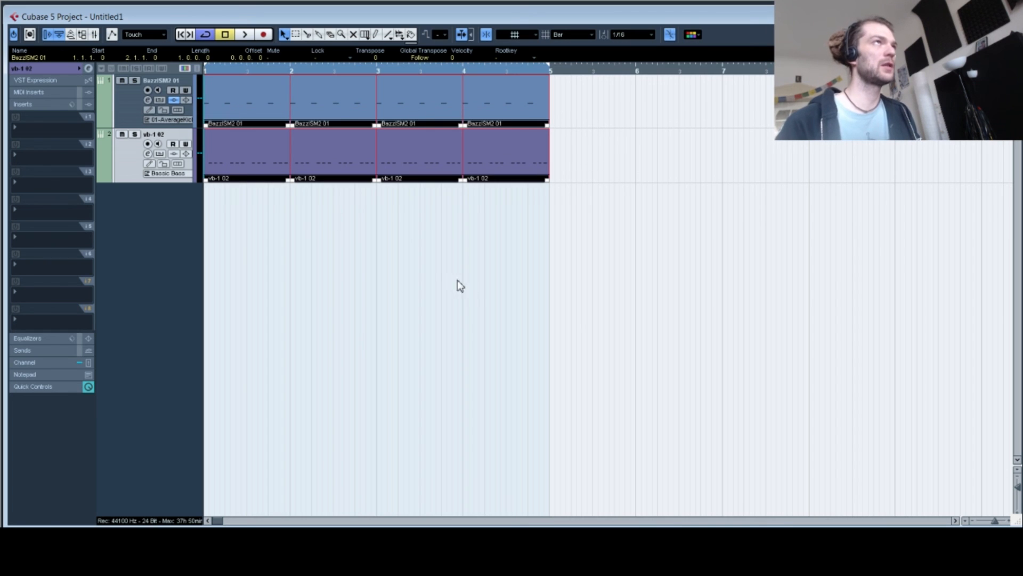